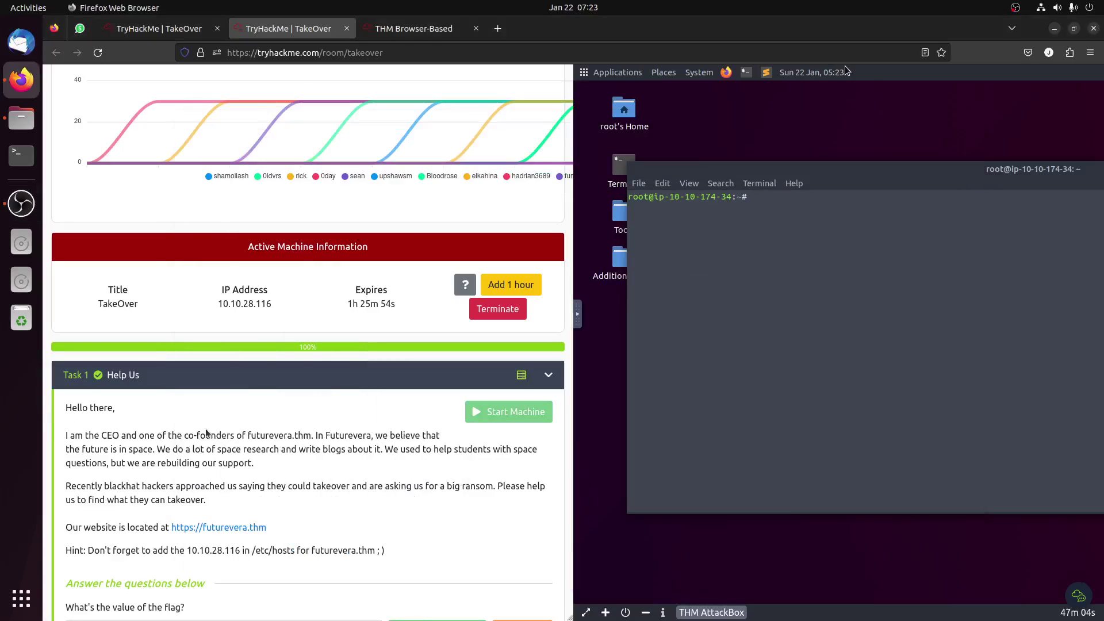
- Highlight the TakeOver room title and the futurevera.thm mention in the task brief
{"action": "scroll", "coordinate": [206, 433], "scroll_direction": "up", "scroll_amount": 3}
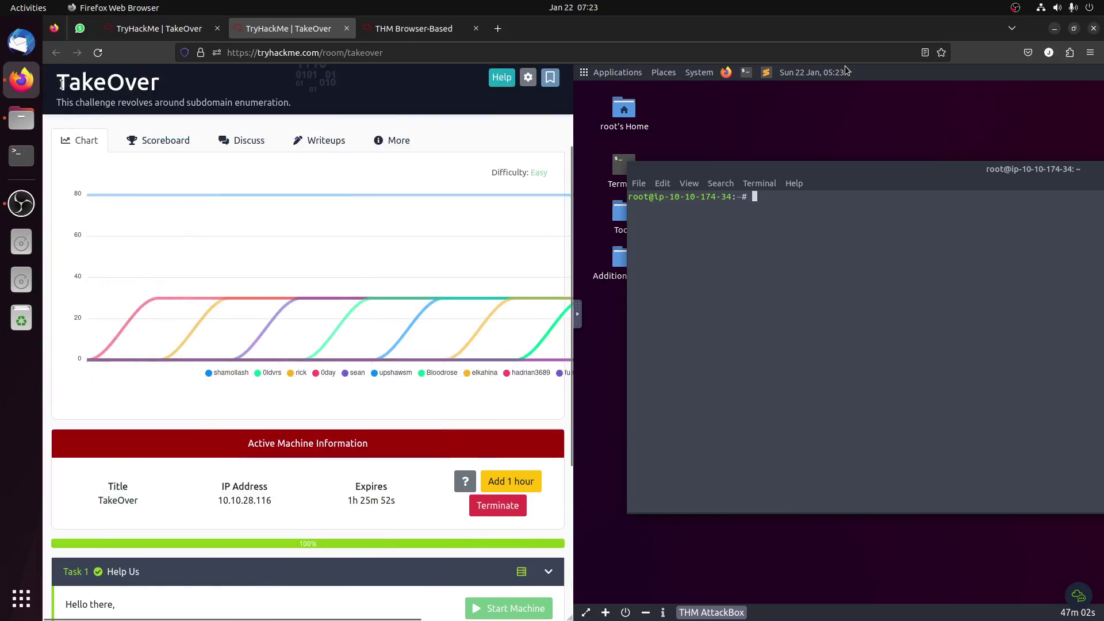
{"action": "left_click_drag", "start_coordinate": [61, 83], "coordinate": [190, 89]}
{"action": "left_click", "coordinate": [267, 253]}
{"action": "scroll", "coordinate": [329, 431], "scroll_direction": "down", "scroll_amount": 1}
{"action": "scroll", "coordinate": [329, 432], "scroll_direction": "down", "scroll_amount": 3}
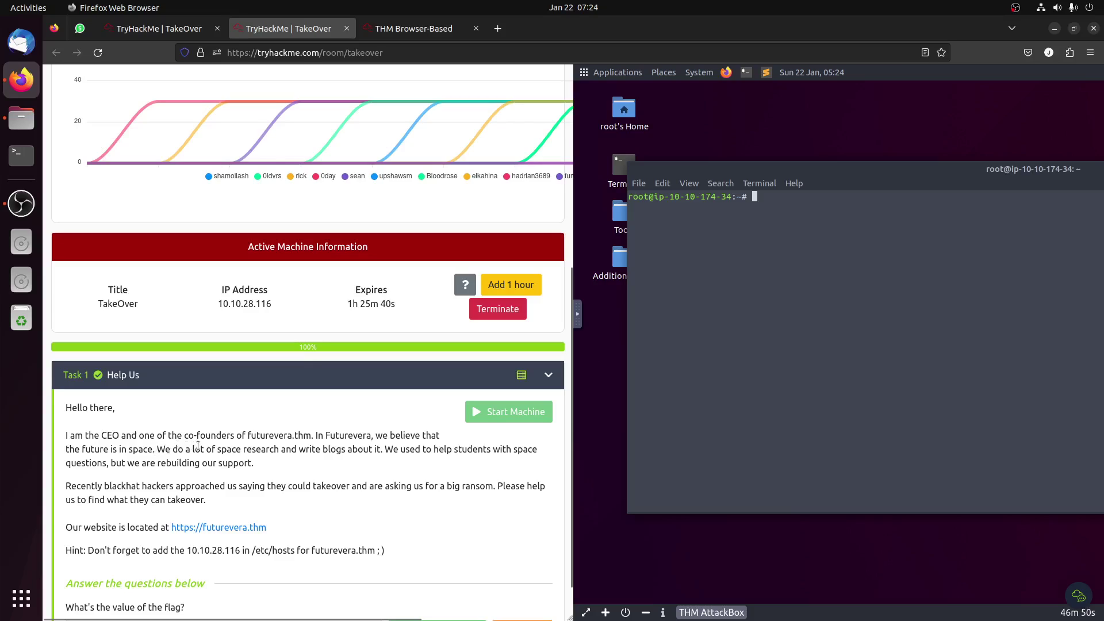
{"action": "left_click_drag", "start_coordinate": [310, 436], "coordinate": [240, 433]}
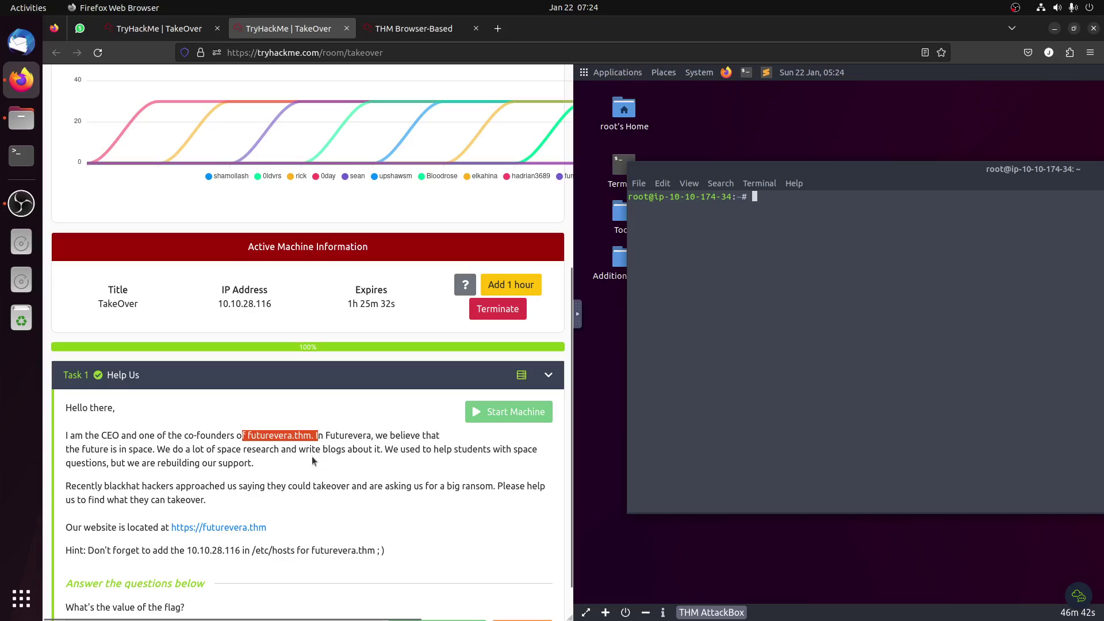
{"action": "left_click_drag", "start_coordinate": [312, 455], "coordinate": [415, 459]}
{"action": "left_click", "coordinate": [270, 458]}
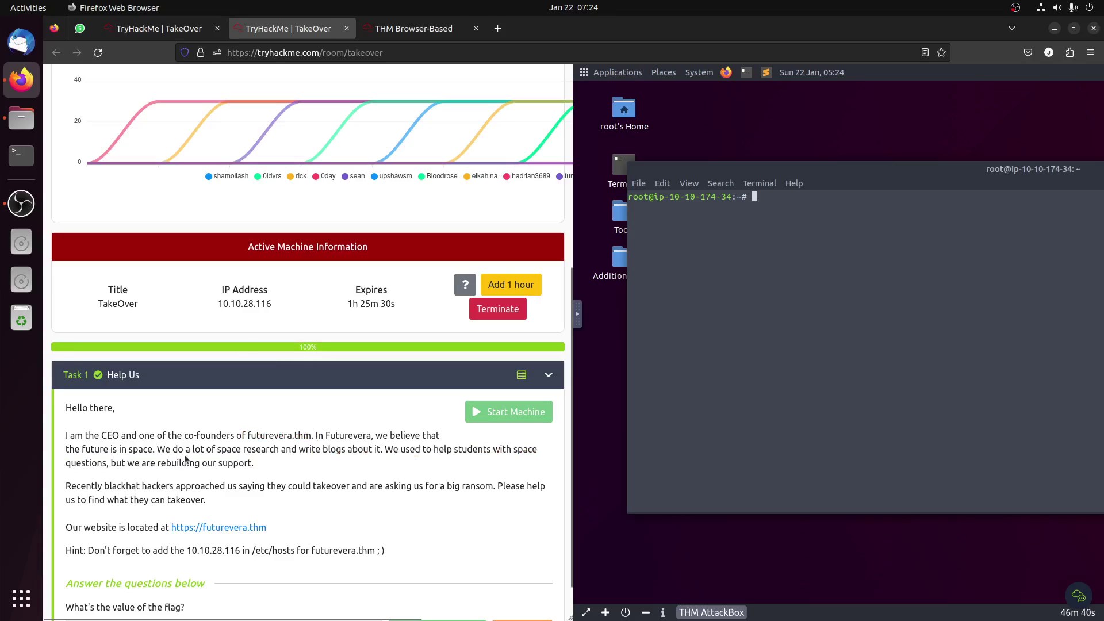
- Highlight the task lines about writing blogs and support, then the /etc/hosts hint
{"action": "left_click_drag", "start_coordinate": [362, 451], "coordinate": [316, 448]}
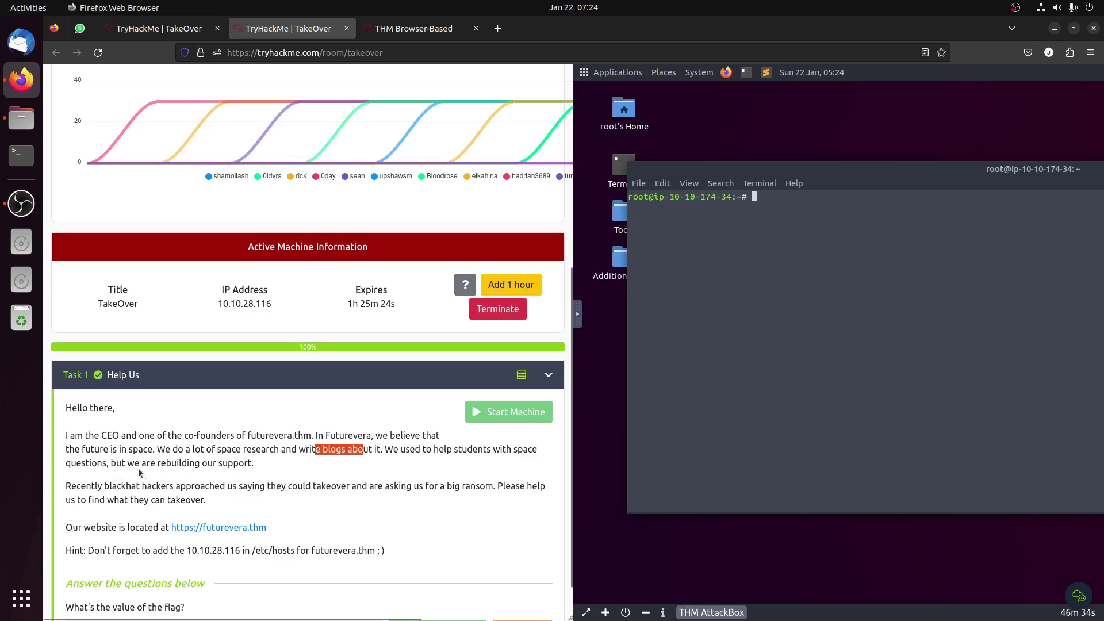
{"action": "left_click_drag", "start_coordinate": [212, 465], "coordinate": [383, 450]}
{"action": "left_click", "coordinate": [301, 448]}
{"action": "left_click", "coordinate": [292, 468]}
{"action": "left_click_drag", "start_coordinate": [80, 551], "coordinate": [412, 557]}
- On the AttackBox, open /etc/hosts in Vim and add blank lines above the comment
{"action": "left_click", "coordinate": [414, 29]}
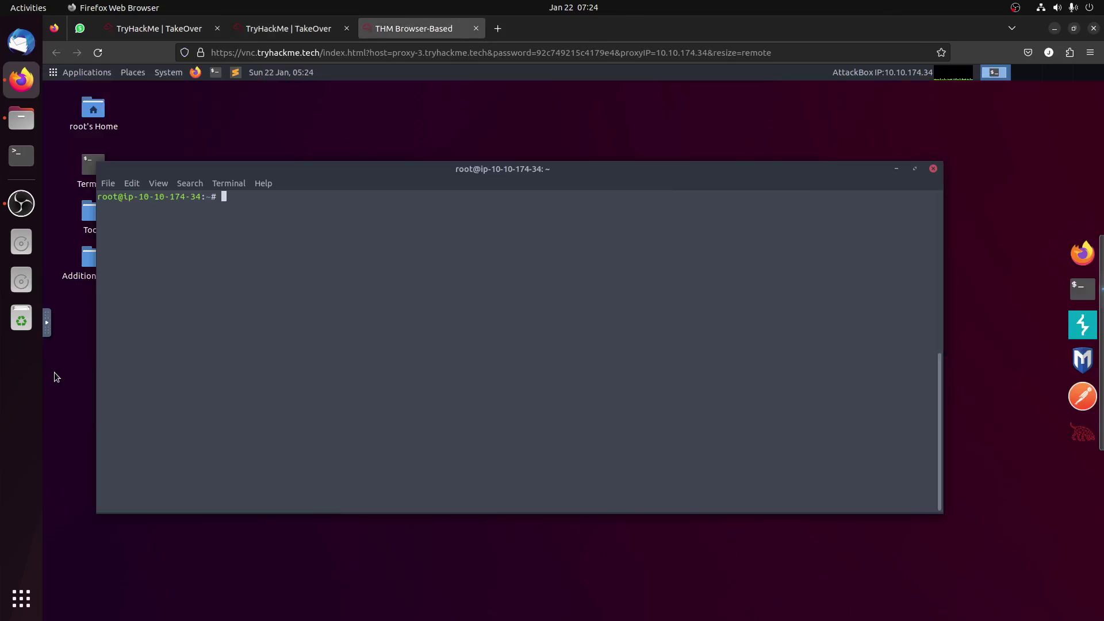
{"action": "type", "text": "vim /etc/hosts"}
{"action": "key", "text": "Return"}
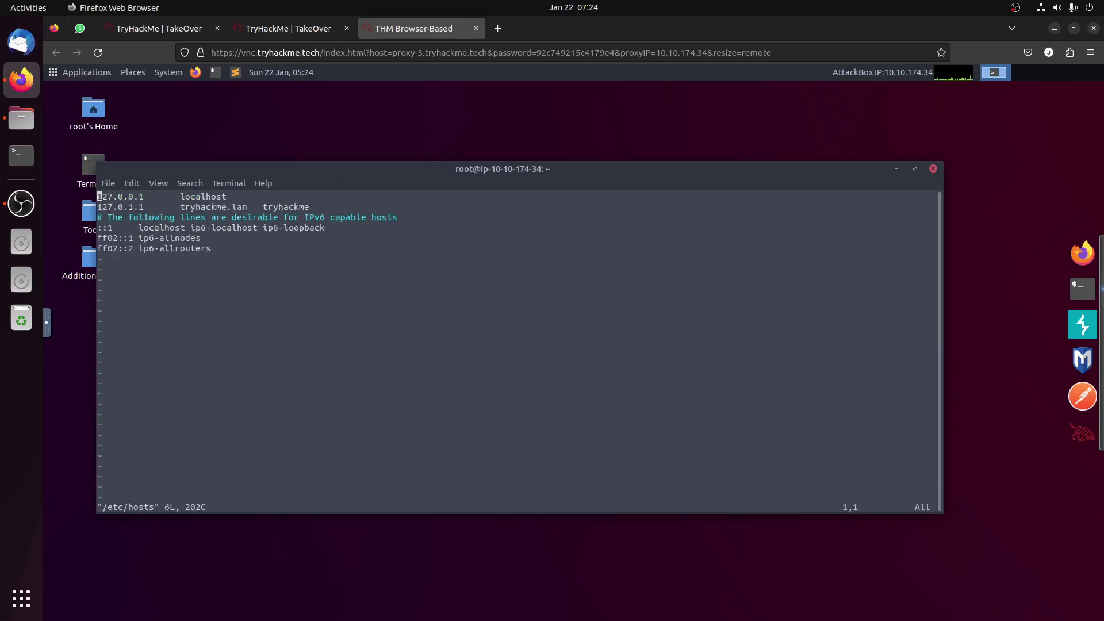
{"action": "key", "text": "Down"}
{"action": "key", "text": "Down"}
{"action": "key", "text": "i"}
{"action": "key", "text": "Return"}
{"action": "key", "text": "Return"}
{"action": "key", "text": "Up"}
- Enter '10.10.38.116 futurevera.thm', checking the machine IP on the room page, and save with :w
{"action": "type", "text": "10.10"}
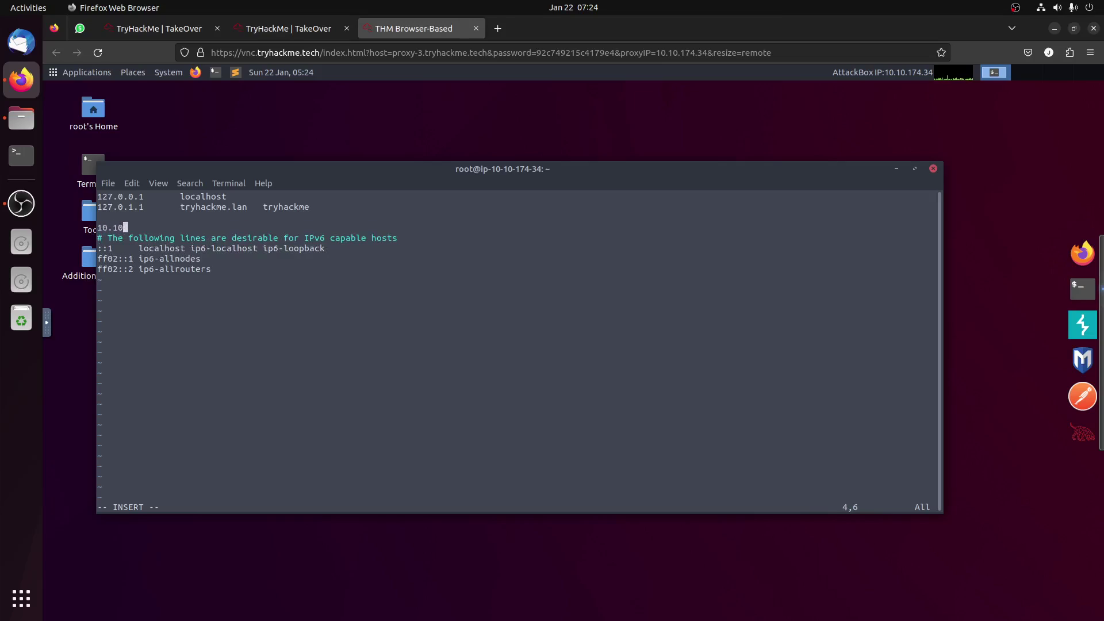
{"action": "type", "text": ".38.11"}
{"action": "type", "text": "6"}
{"action": "key", "text": "BackSpace"}
{"action": "key", "text": "BackSpace"}
{"action": "type", "text": "26"}
{"action": "left_click", "coordinate": [302, 28]}
{"action": "left_click", "coordinate": [389, 27]}
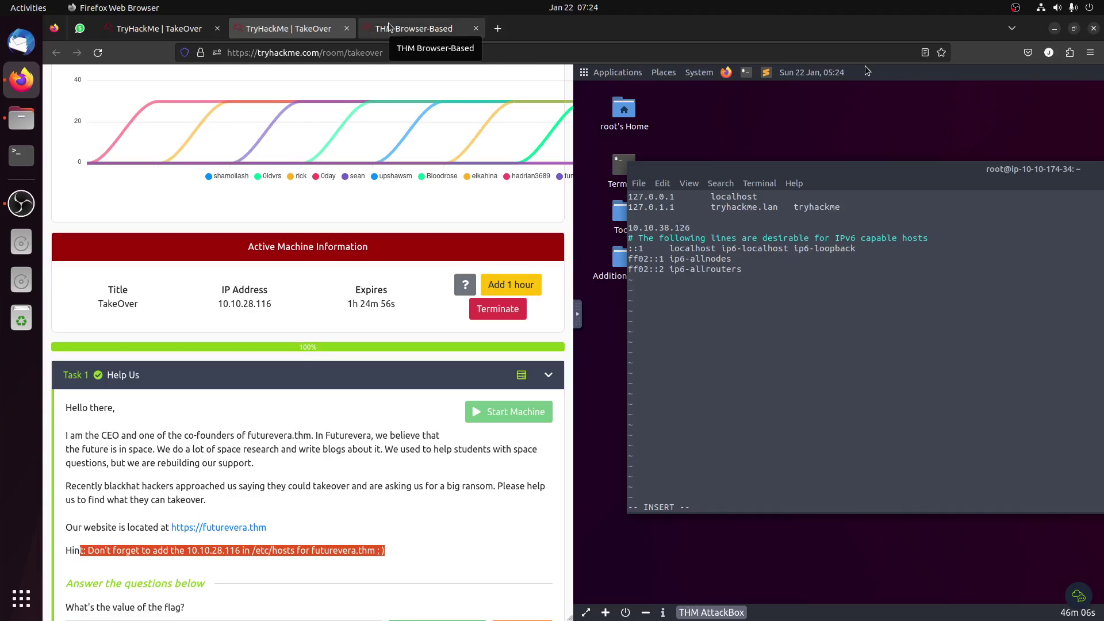
{"action": "key", "text": "BackSpace"}
{"action": "key", "text": "BackSpace"}
{"action": "type", "text": "16"}
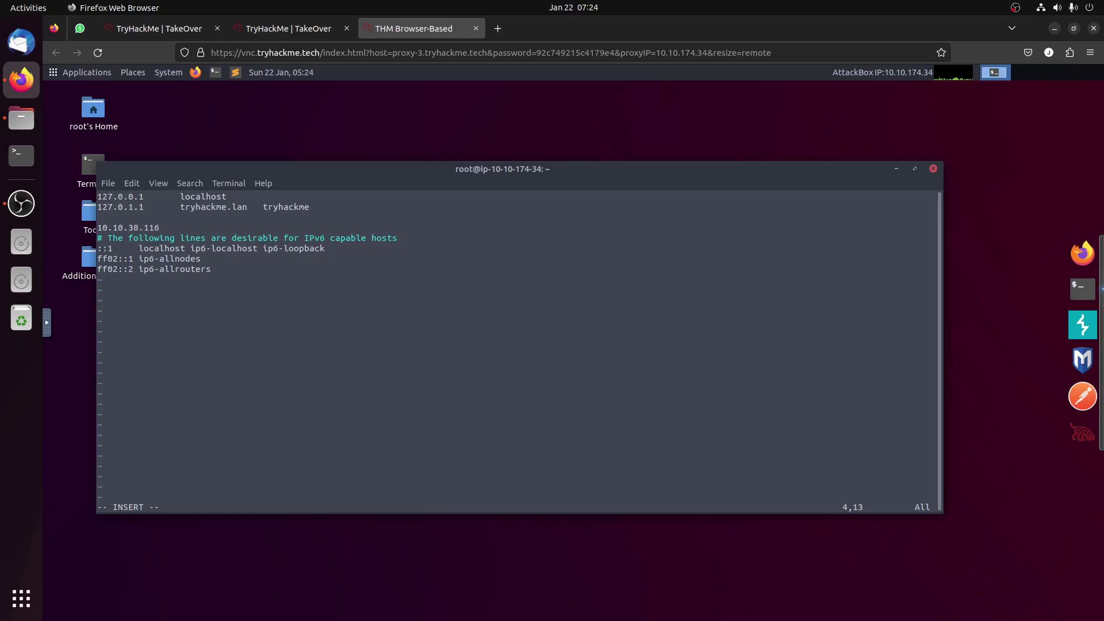
{"action": "type", "text": " futurevera.thm"}
{"action": "key", "text": "Escape"}
{"action": "type", "text": ":w"}
{"action": "key", "text": "Return"}
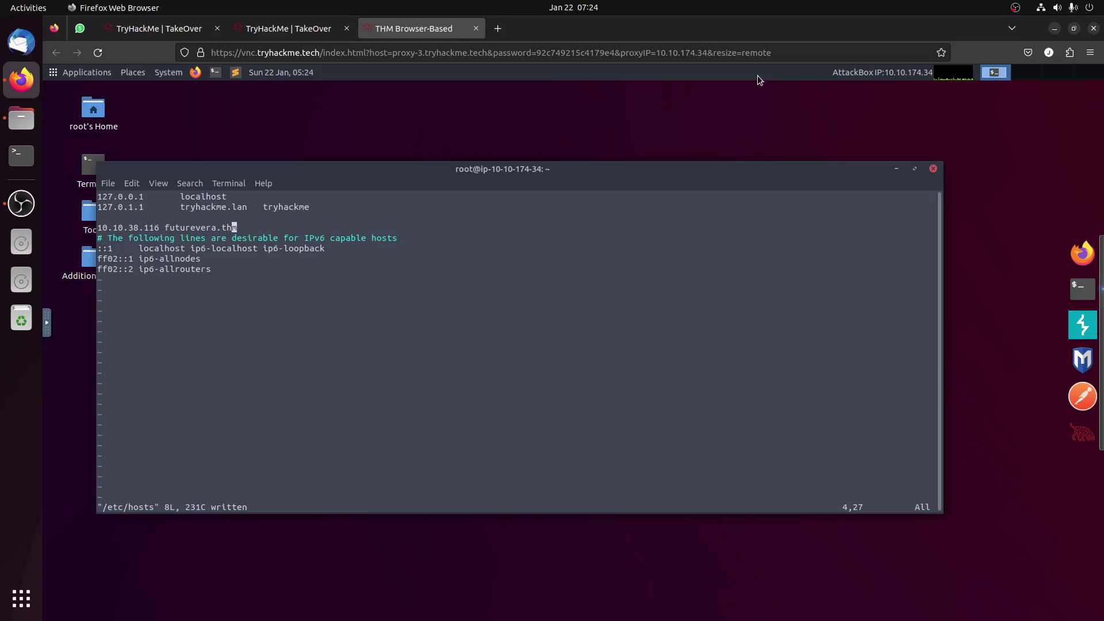
{"action": "left_click", "coordinate": [1084, 256]}
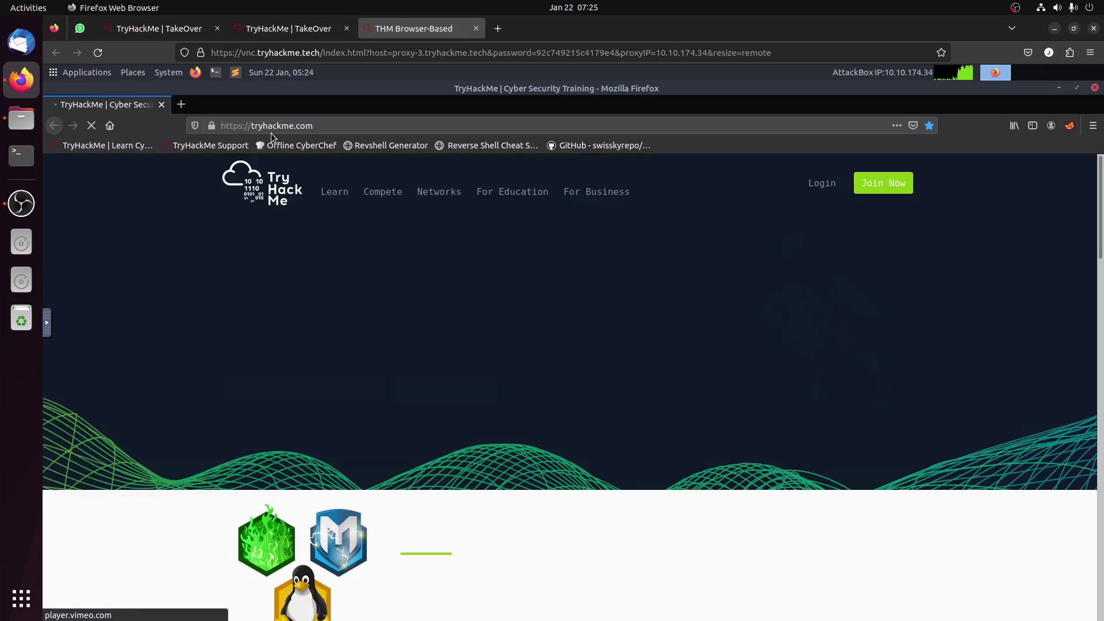
{"action": "left_click", "coordinate": [272, 132]}
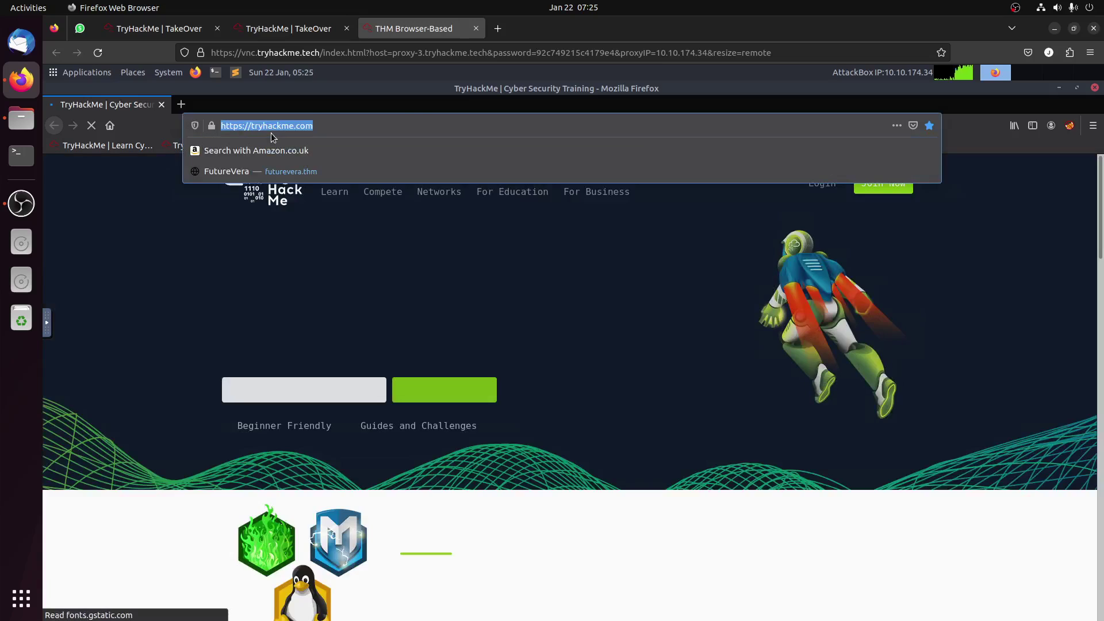
{"action": "type", "text": "https:"}
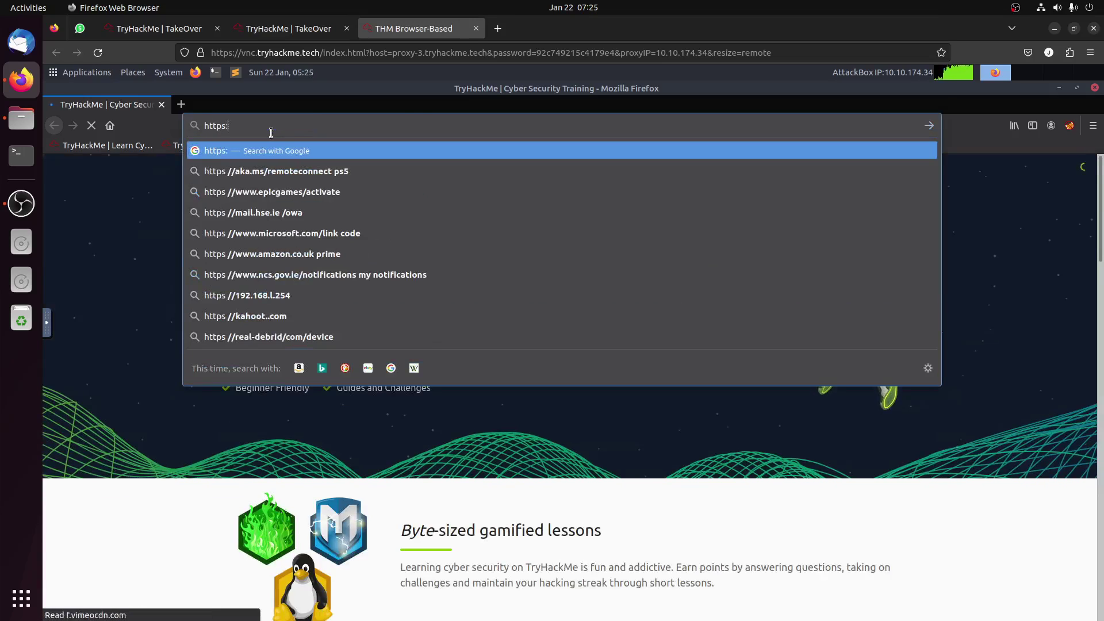
{"action": "type", "text": "//future"}
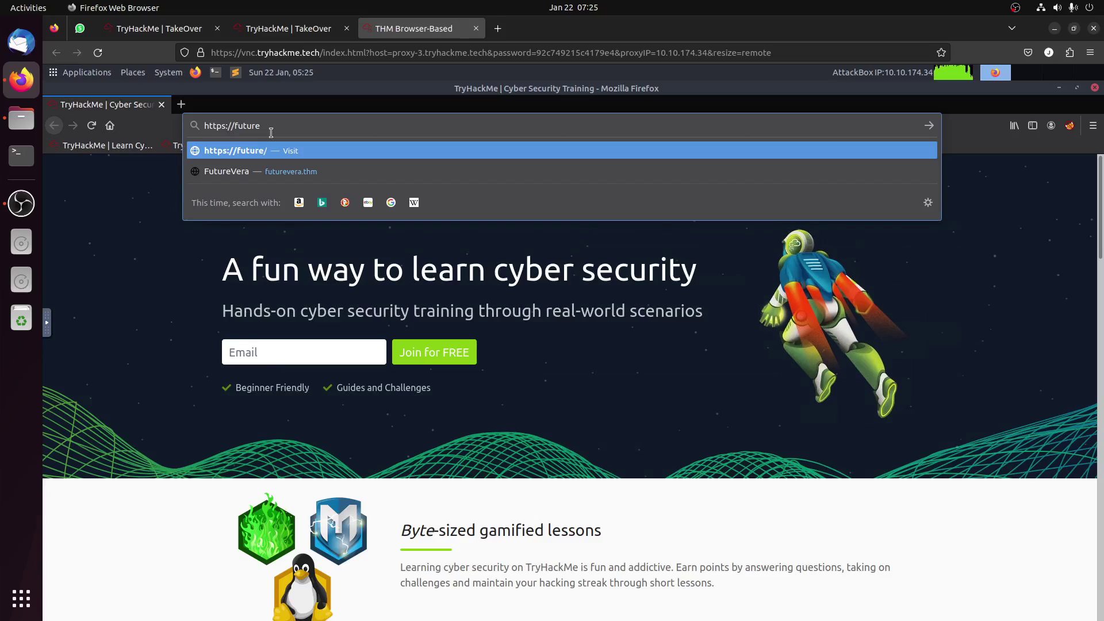
{"action": "type", "text": "vera.c"}
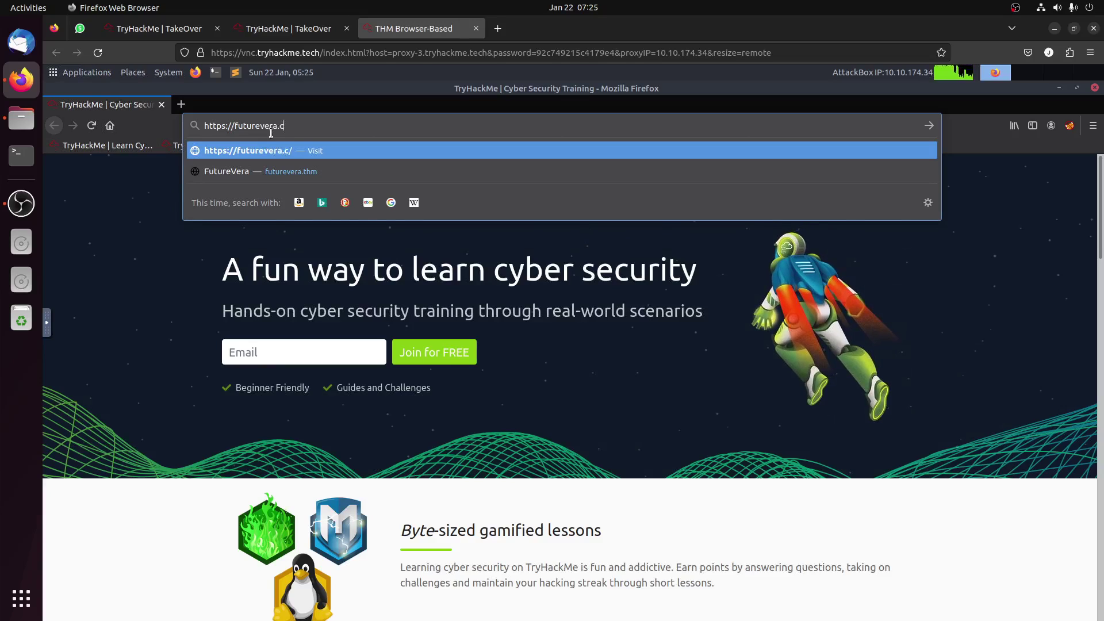
{"action": "type", "text": "o.za"}
{"action": "key", "text": "Return"}
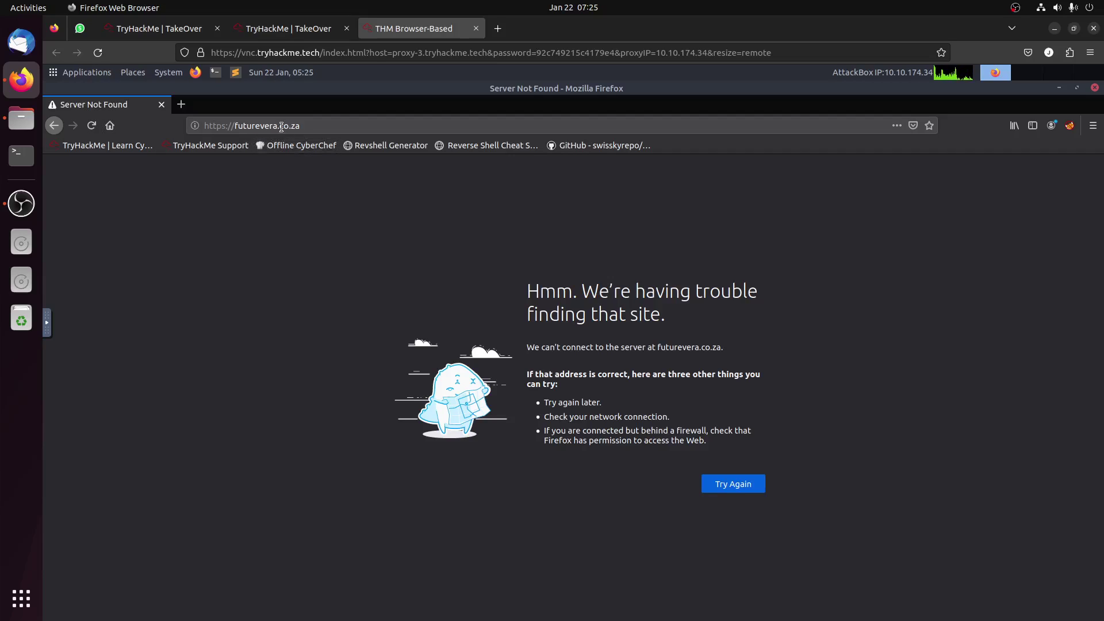
{"action": "left_click_drag", "start_coordinate": [279, 127], "coordinate": [549, 133]}
{"action": "type", "text": ".thm"}
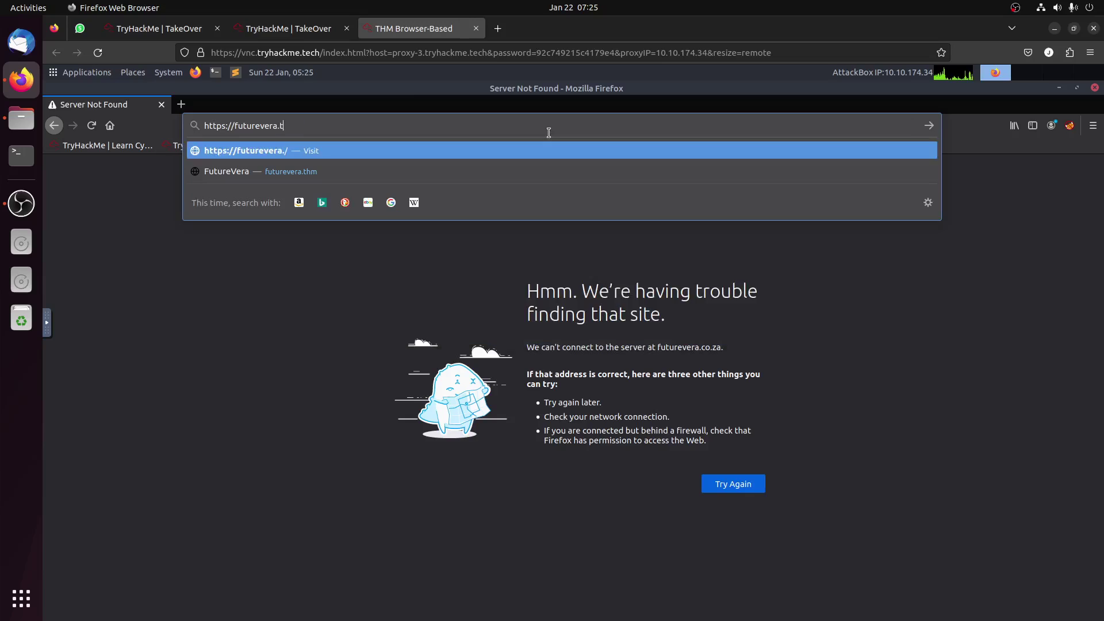
{"action": "key", "text": "Return"}
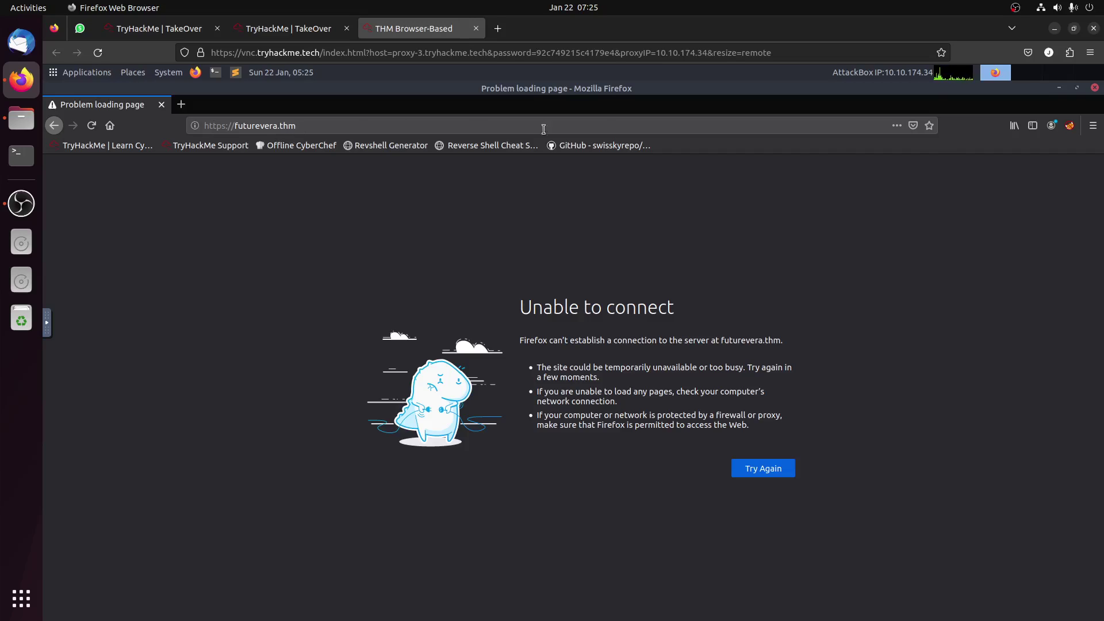
- Change the hosts entry IP to 10.10.28.116, save it, and retry futurevera.thm in Firefox
{"action": "left_click", "coordinate": [1060, 89]}
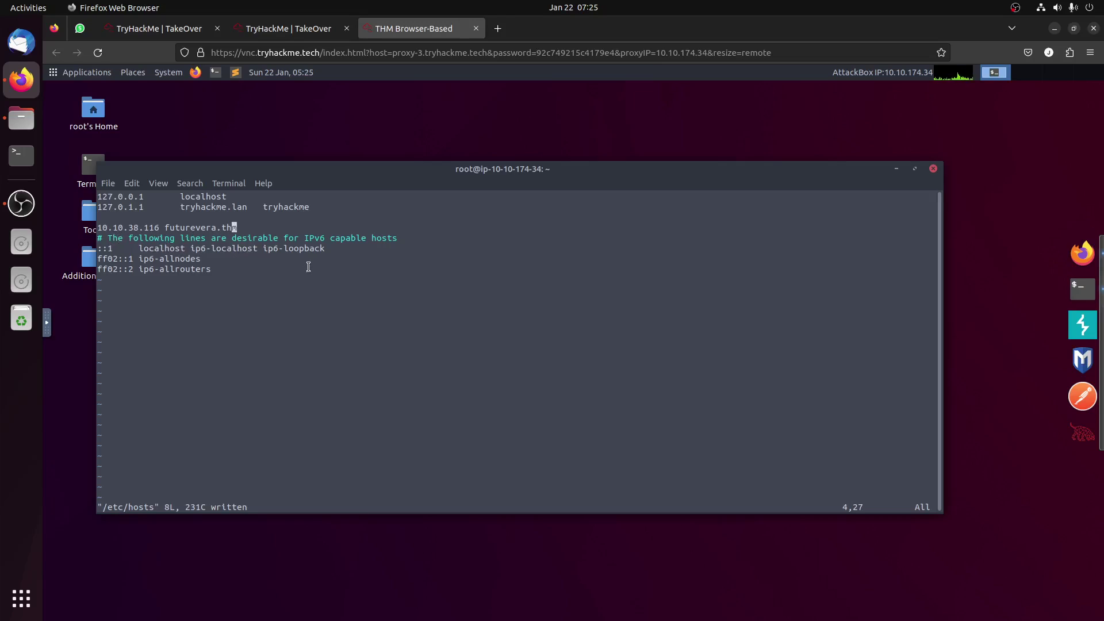
{"action": "key", "text": "b"}
{"action": "key", "text": "i"}
{"action": "key", "text": "Left"}
{"action": "key", "text": "Left"}
{"action": "key", "text": "Left"}
{"action": "key", "text": "Left"}
{"action": "key", "text": "Left"}
{"action": "key", "text": "Left"}
{"action": "key", "text": "Left"}
{"action": "key", "text": "Left"}
{"action": "key", "text": "Left"}
{"action": "key", "text": "Left"}
{"action": "key", "text": "Left"}
{"action": "key", "text": "Left"}
{"action": "key", "text": "Left"}
{"action": "key", "text": "Left"}
{"action": "key", "text": "Left"}
{"action": "key", "text": "Left"}
{"action": "key", "text": "Left"}
{"action": "key", "text": "Left"}
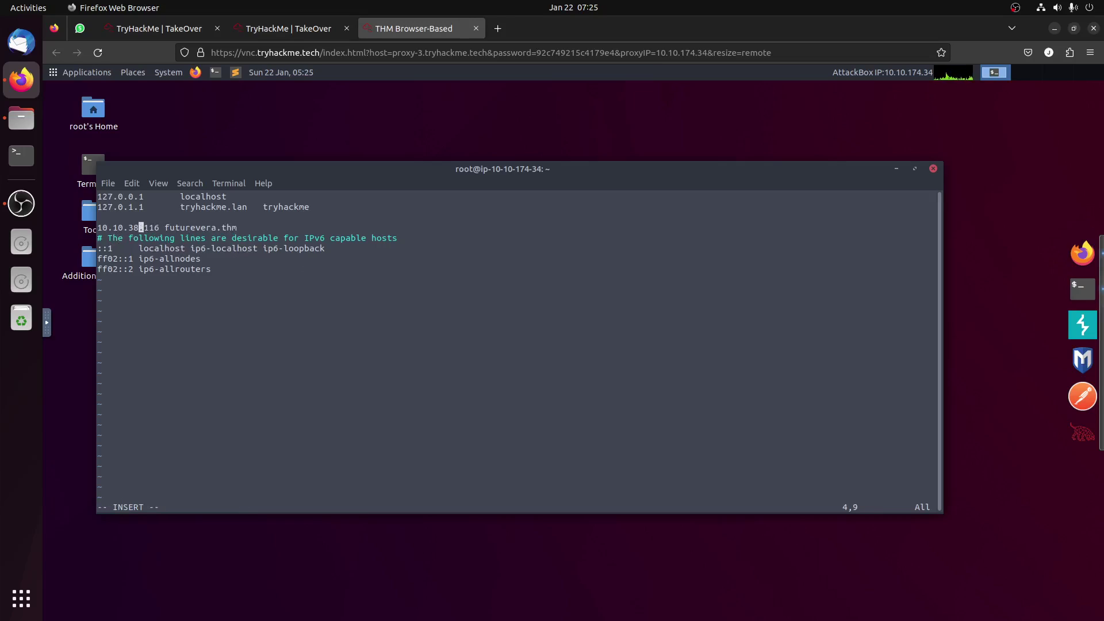
{"action": "key", "text": "Delete"}
{"action": "type", "text": "2"}
{"action": "key", "text": "Escape"}
{"action": "type", "text": ":w"}
{"action": "key", "text": "Return"}
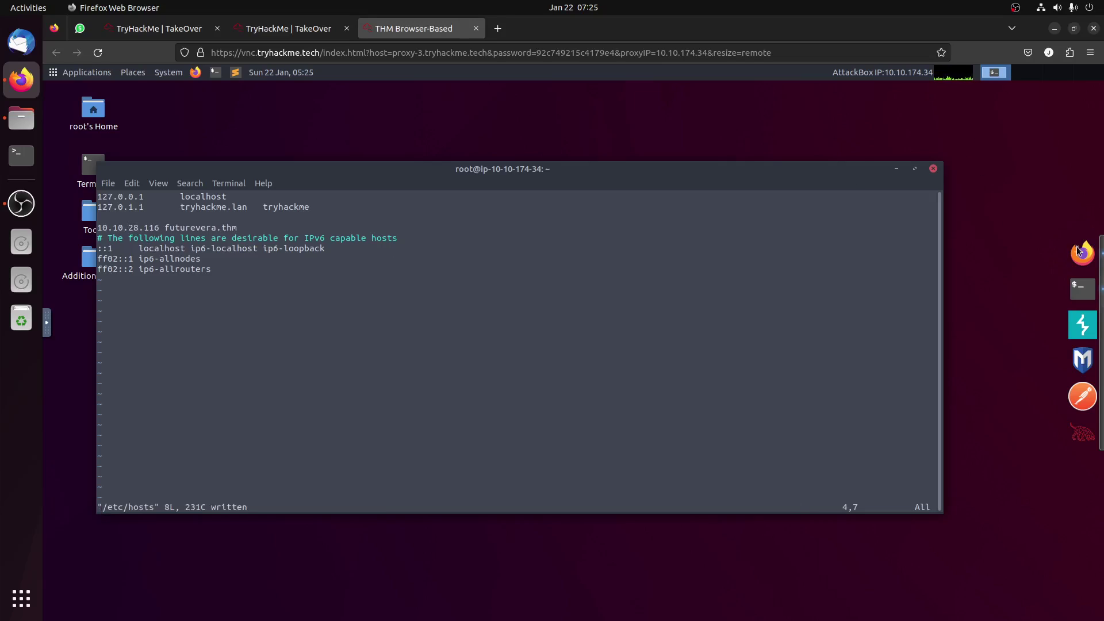
{"action": "key", "text": "alt+Tab"}
{"action": "left_click", "coordinate": [772, 473]}
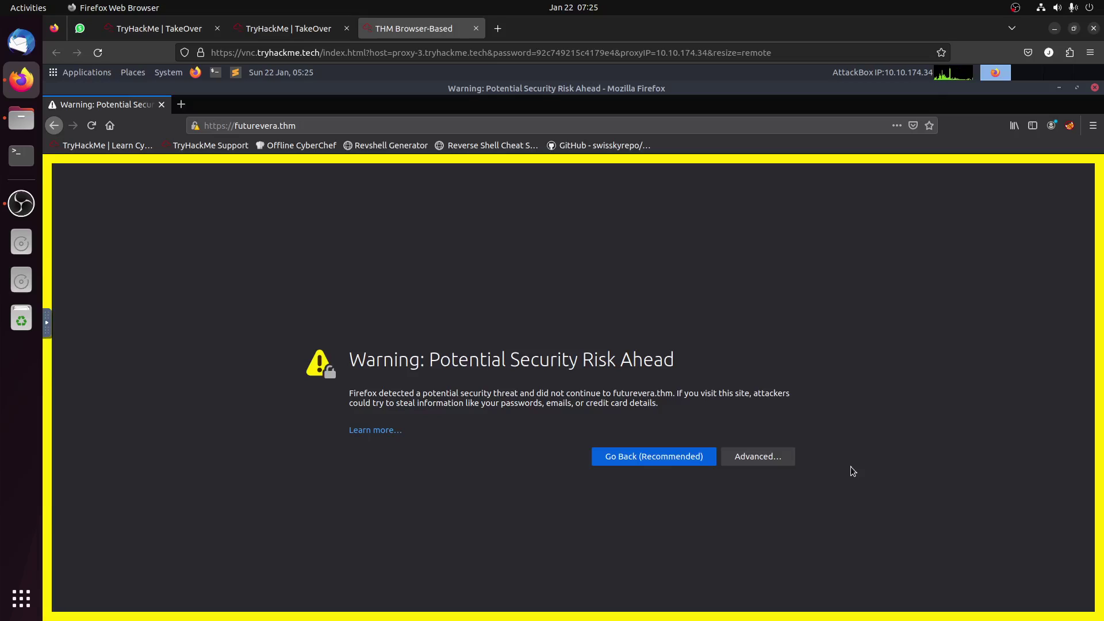
- Accept the self-signed certificate risk and load the FutureVera site
{"action": "left_click", "coordinate": [776, 462]}
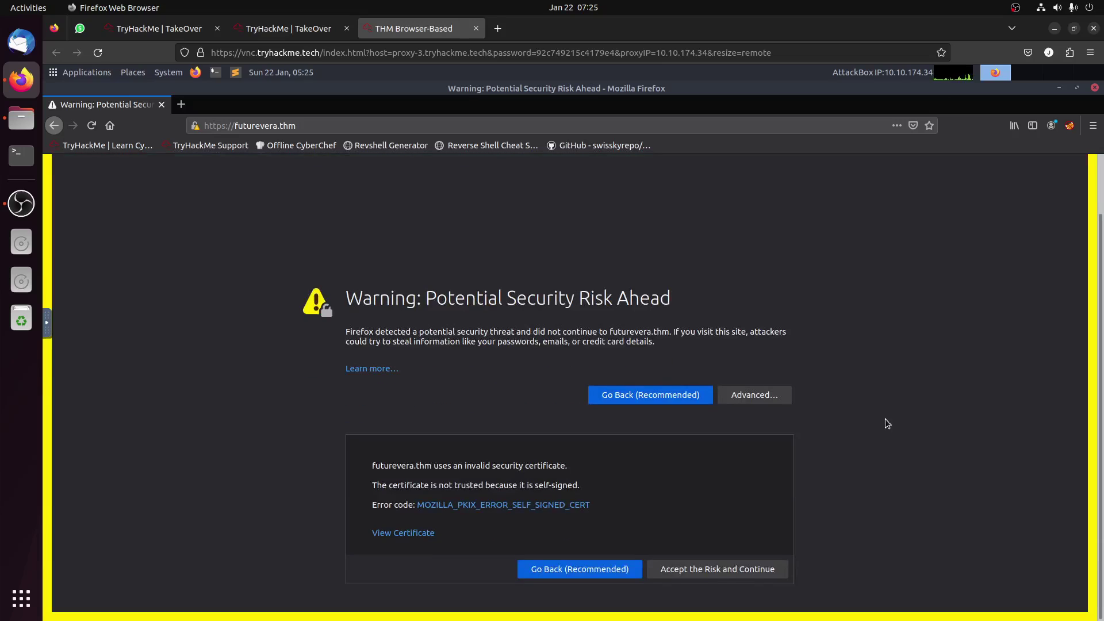
{"action": "left_click", "coordinate": [702, 571]}
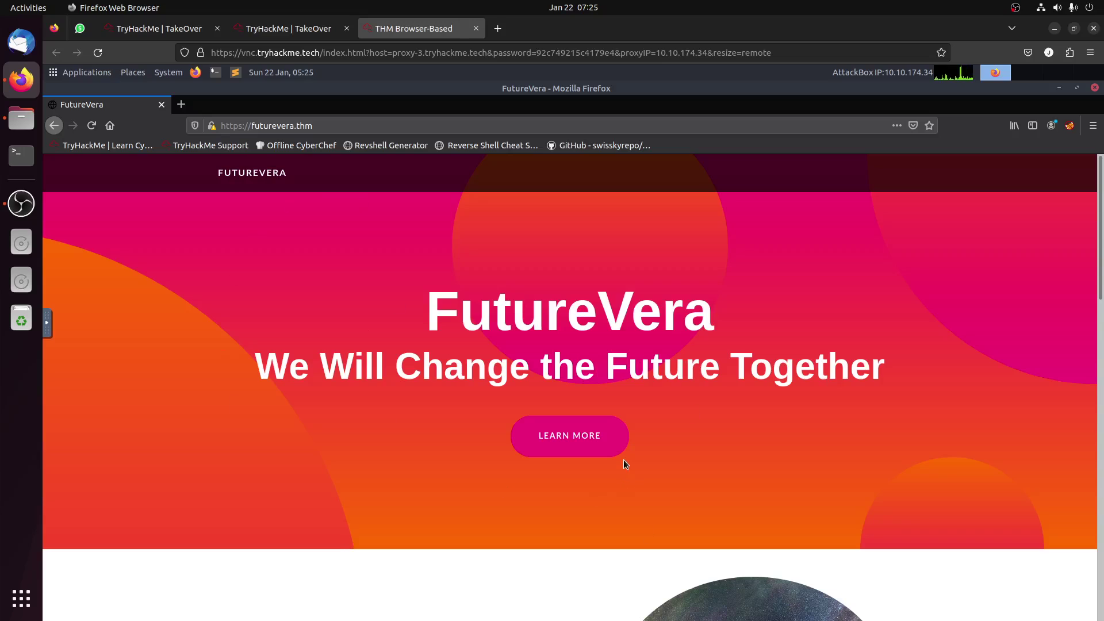
{"action": "scroll", "coordinate": [602, 440], "scroll_direction": "down", "scroll_amount": 15}
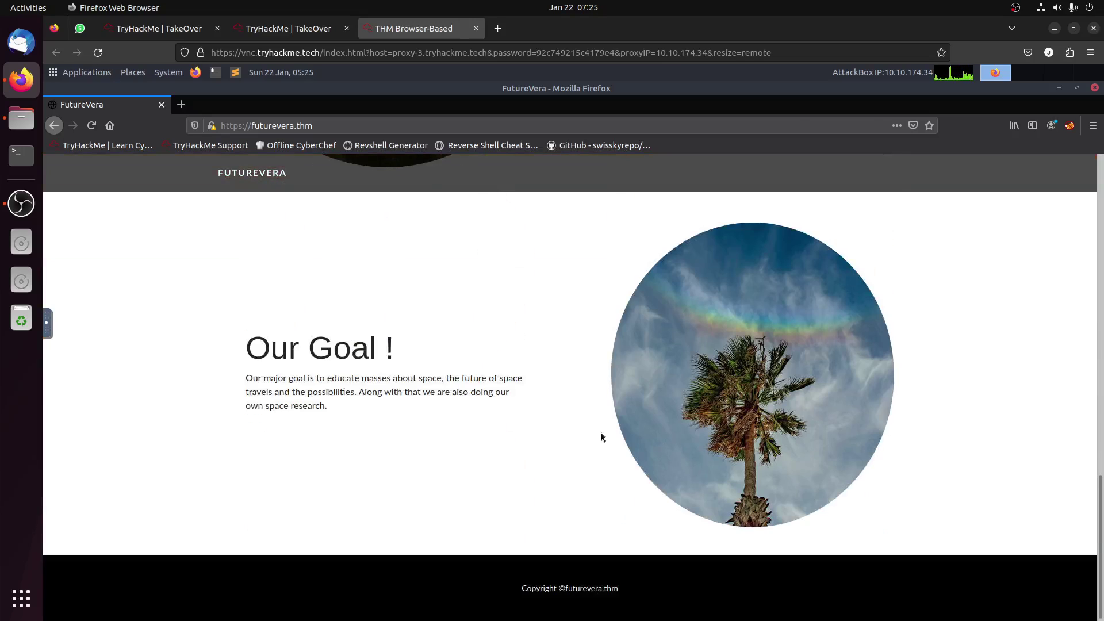
{"action": "scroll", "coordinate": [599, 436], "scroll_direction": "up", "scroll_amount": 5}
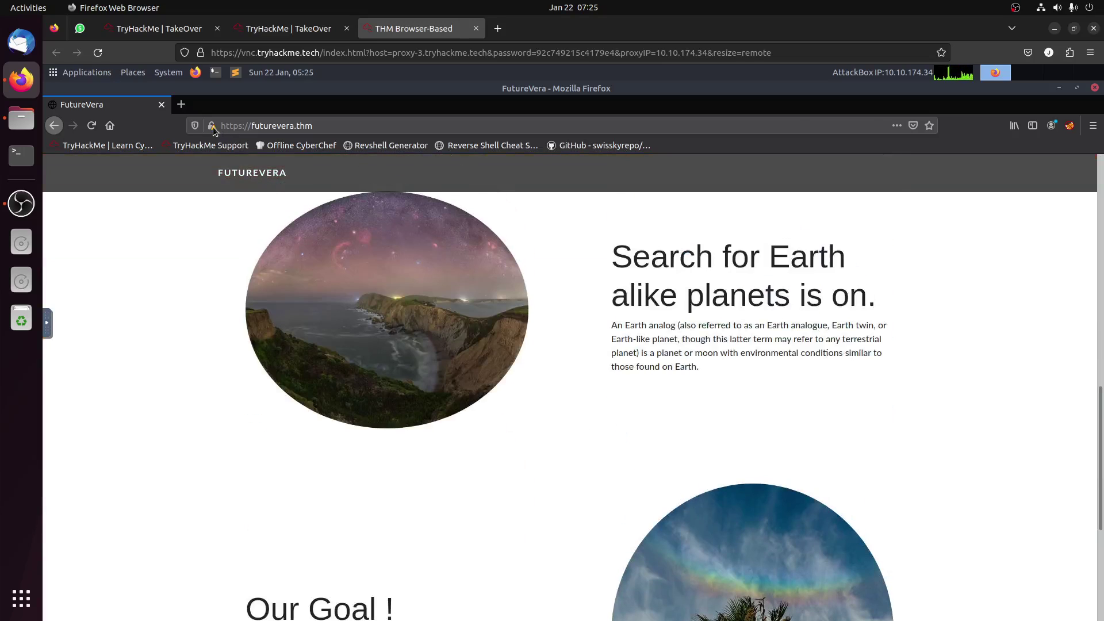
- Open the site's Page Info through the lock icon's Connection Security details
{"action": "left_click", "coordinate": [213, 126]}
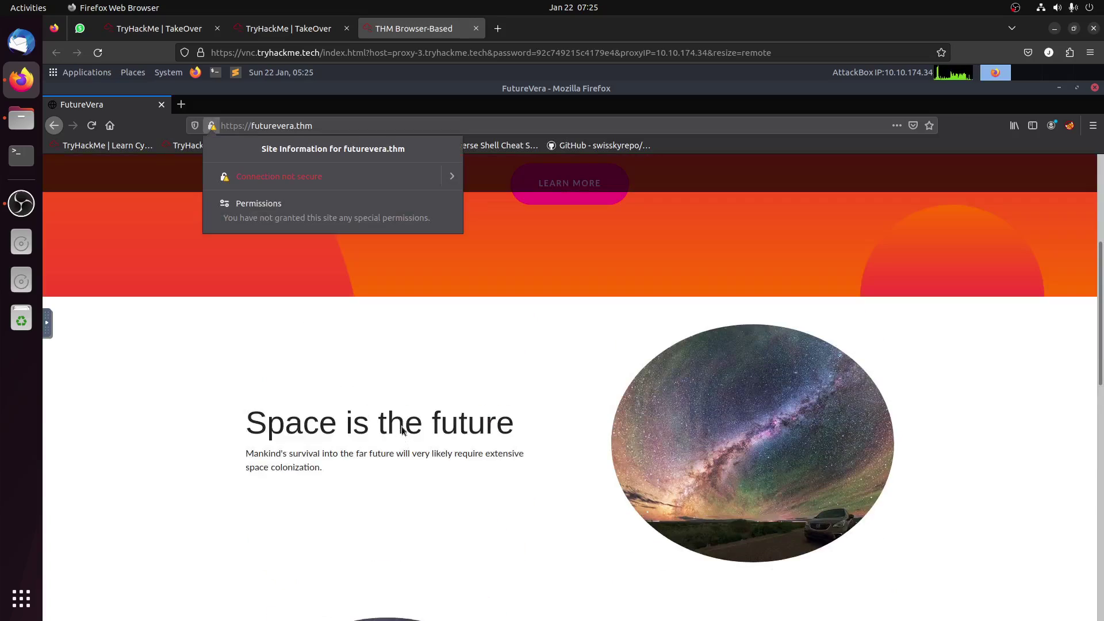
{"action": "left_click", "coordinate": [452, 180]}
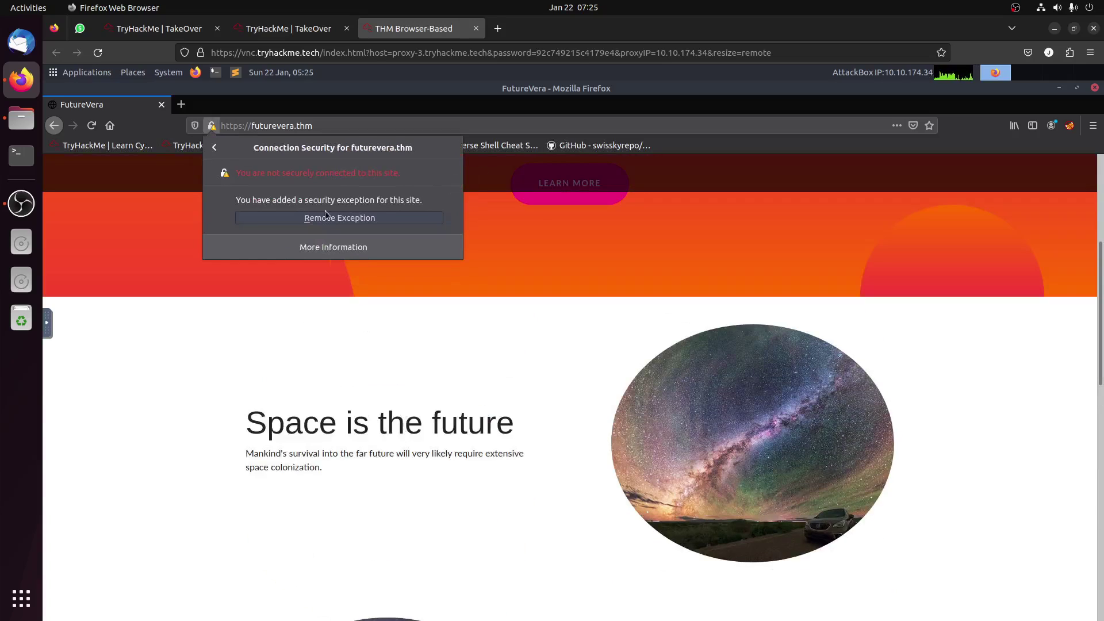
{"action": "left_click", "coordinate": [333, 248]}
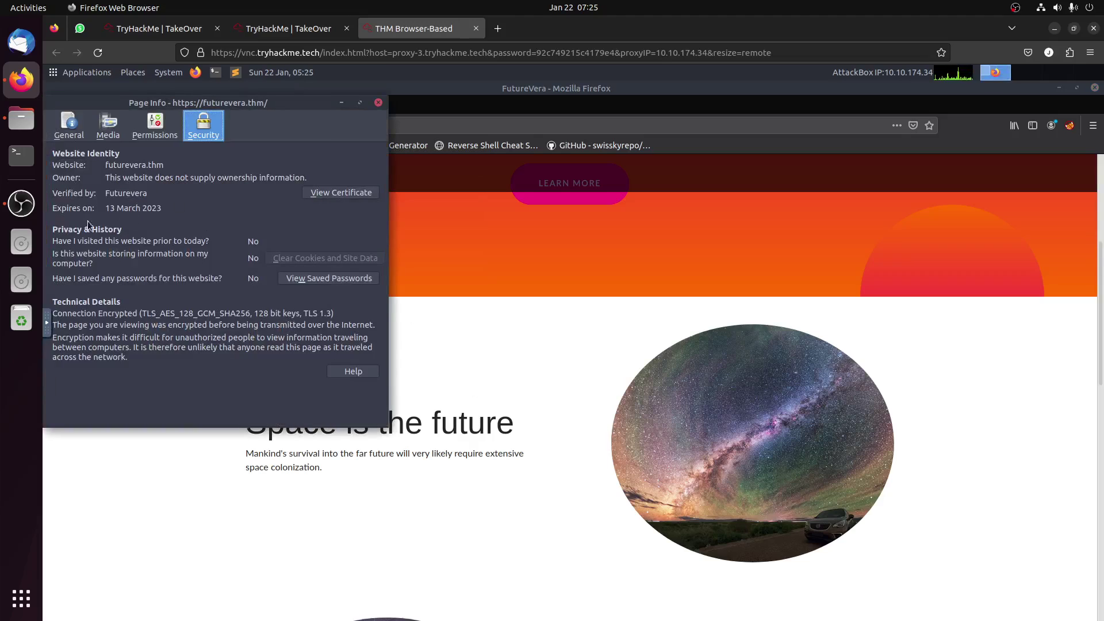
{"action": "left_click", "coordinate": [318, 278]}
- View the futurevera.thm certificate and mark its 3/13/2023 Not After expiry date
{"action": "left_click", "coordinate": [373, 195]}
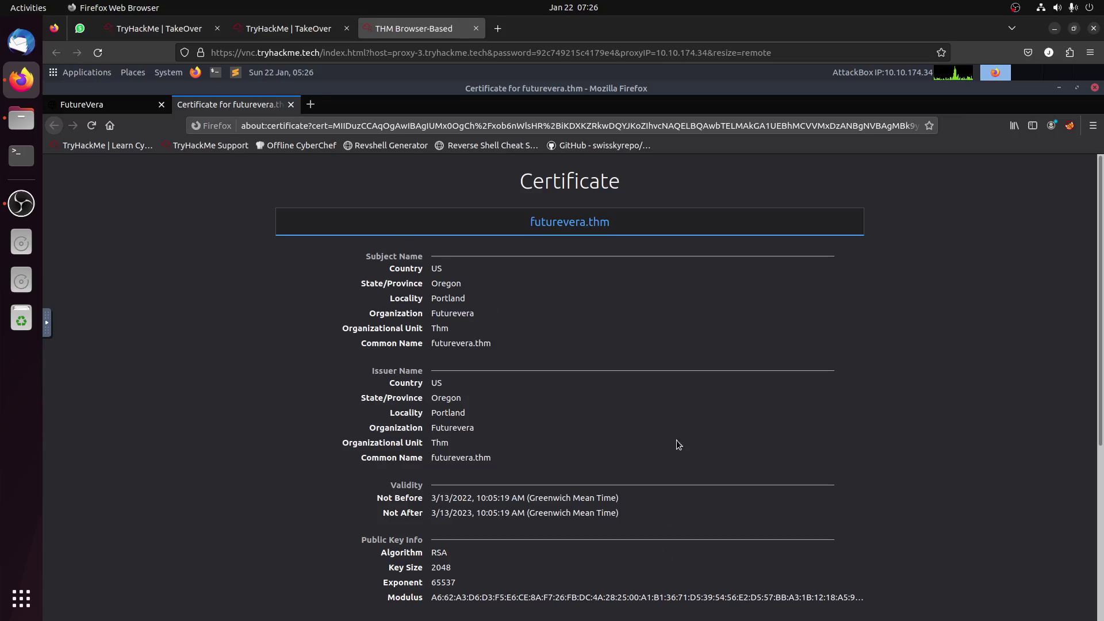
{"action": "scroll", "coordinate": [676, 438], "scroll_direction": "down", "scroll_amount": 3}
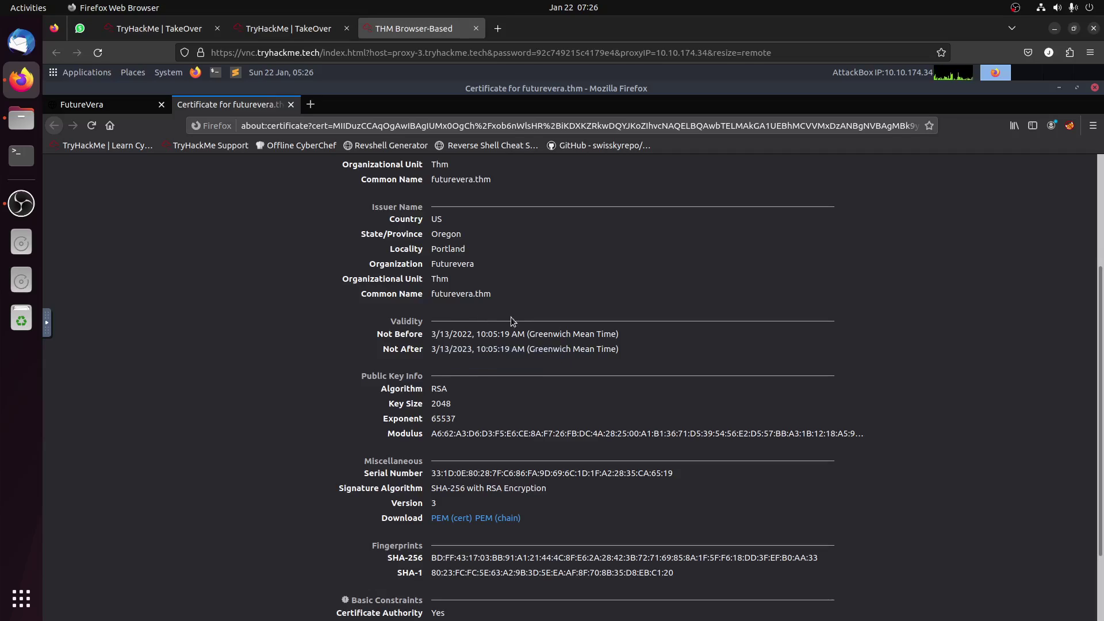
{"action": "scroll", "coordinate": [514, 322], "scroll_direction": "up", "scroll_amount": 2}
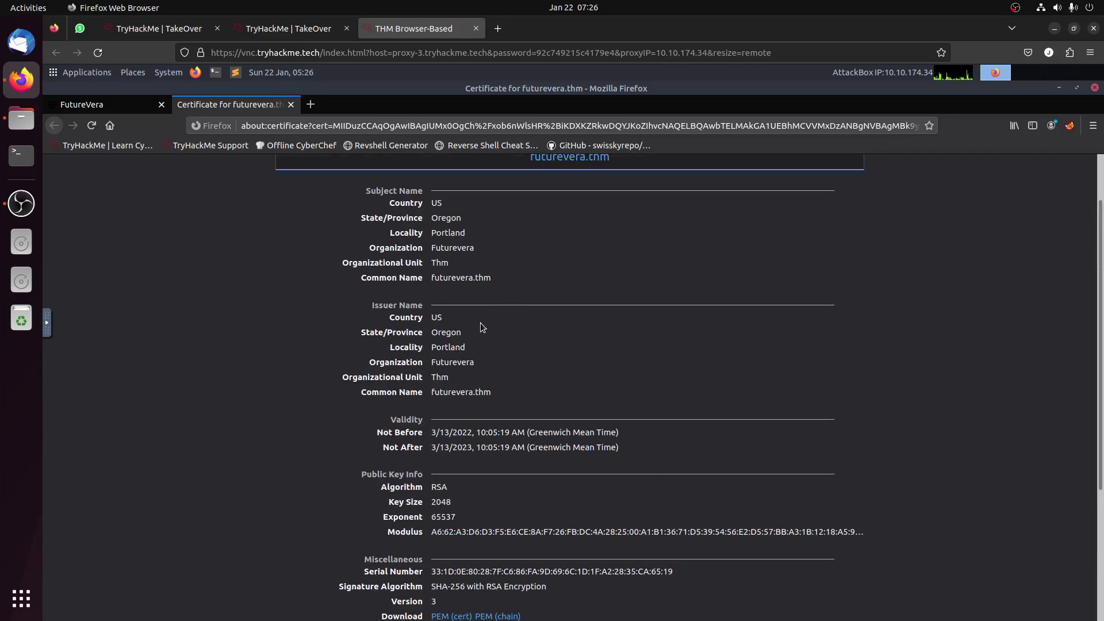
{"action": "left_click_drag", "start_coordinate": [472, 447], "coordinate": [420, 450]}
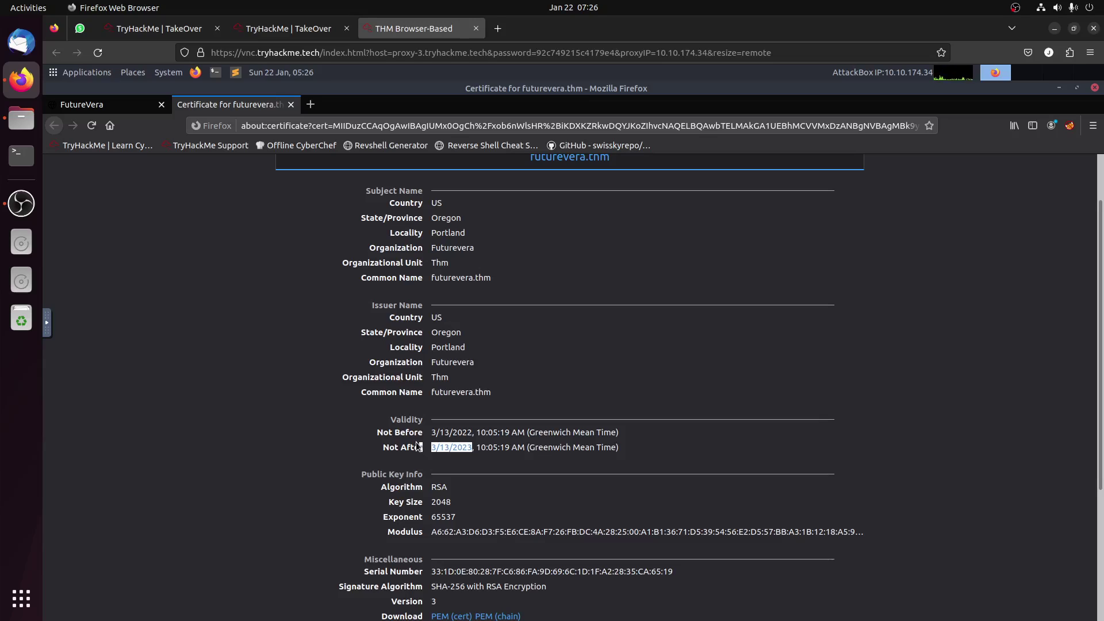
{"action": "scroll", "coordinate": [412, 429], "scroll_direction": "down", "scroll_amount": 4}
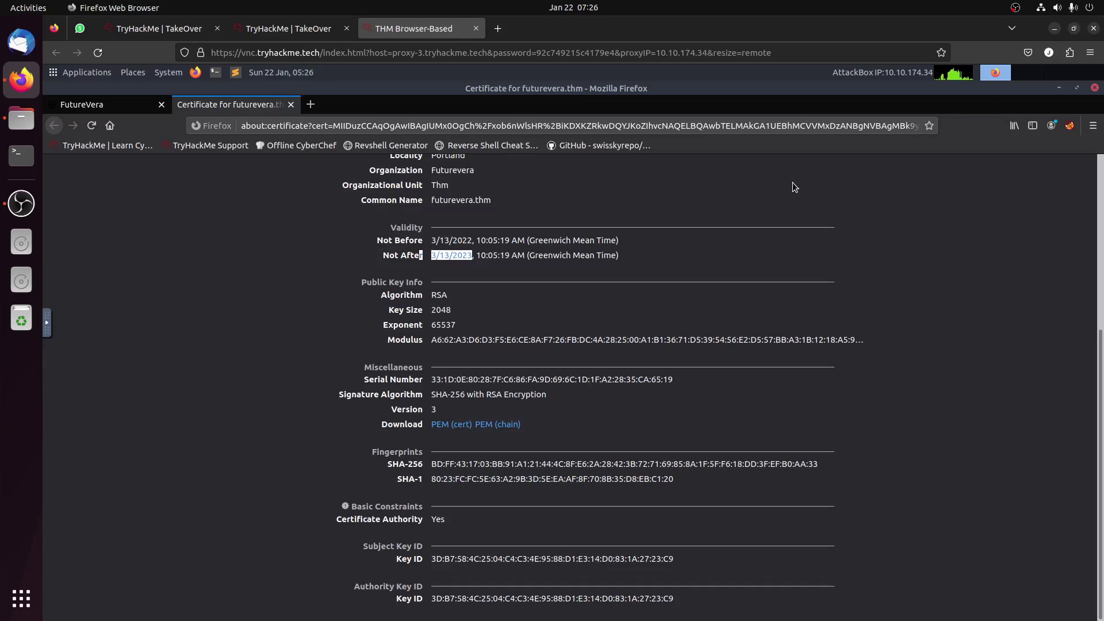
- In a new terminal tab, start an ffuf command with -w /usr/share/
{"action": "left_click", "coordinate": [1060, 88]}
{"action": "left_click", "coordinate": [587, 282]}
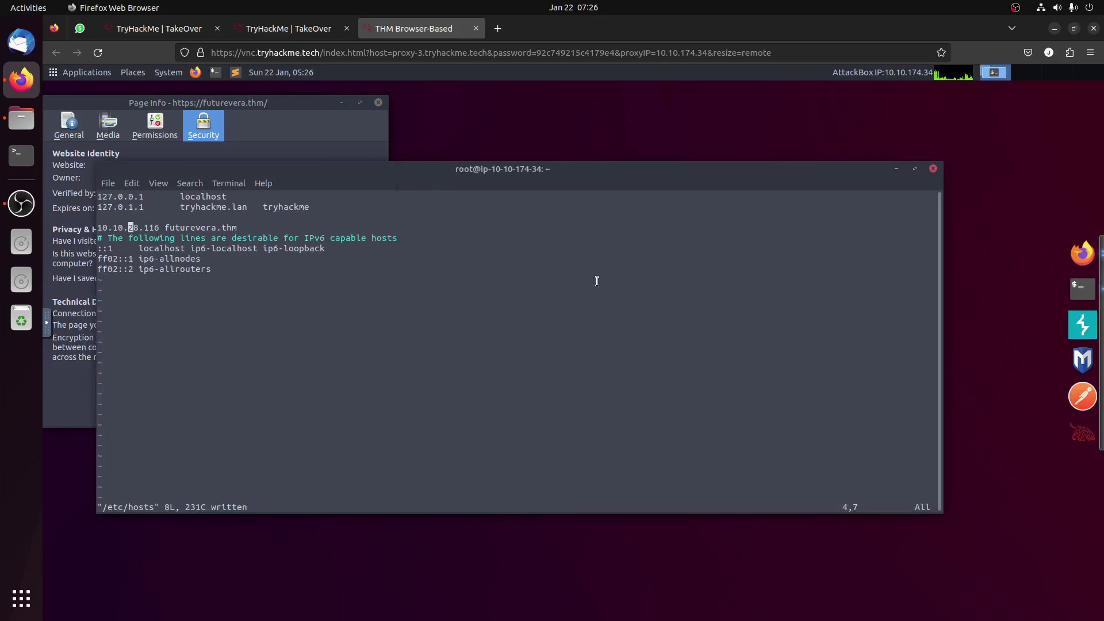
{"action": "left_click", "coordinate": [107, 184]}
{"action": "left_click", "coordinate": [139, 218]}
{"action": "type", "text": "ffuf "}
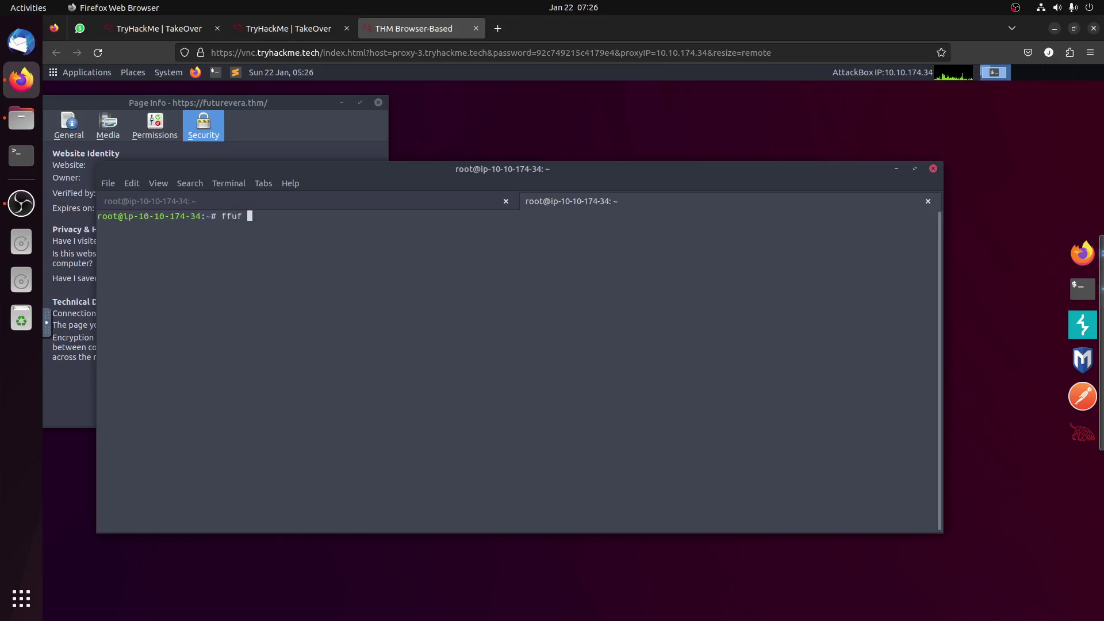
{"action": "type", "text": "-w /usr/share/"}
{"action": "key", "text": "Tab"}
{"action": "key", "text": "Tab"}
{"action": "type", "text": "n"}
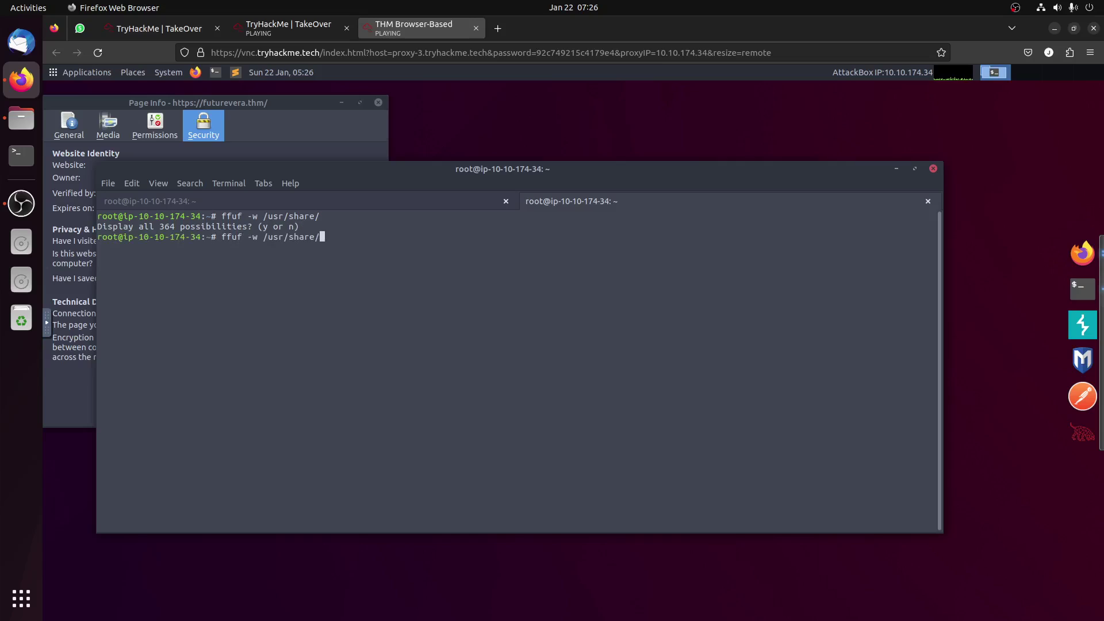
{"action": "type", "text": "wordlists"}
{"action": "key", "text": "Tab"}
{"action": "key", "text": "Tab"}
{"action": "key", "text": "Tab"}
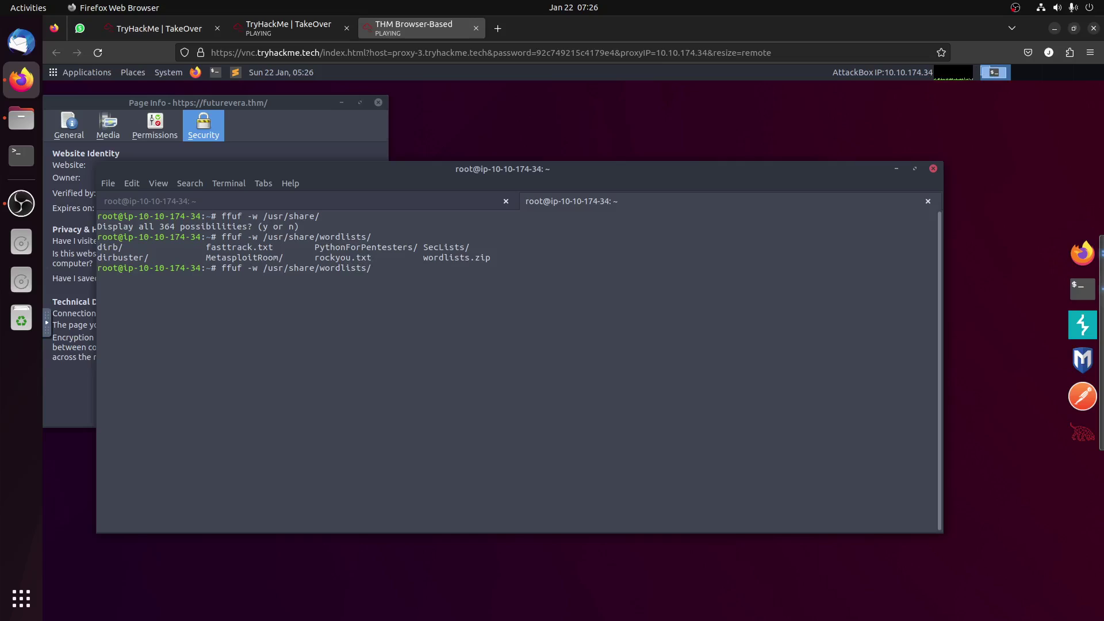
{"action": "type", "text": "S"}
{"action": "key", "text": "Tab"}
{"action": "key", "text": "Tab"}
{"action": "key", "text": "Tab"}
{"action": "key", "text": "Tab"}
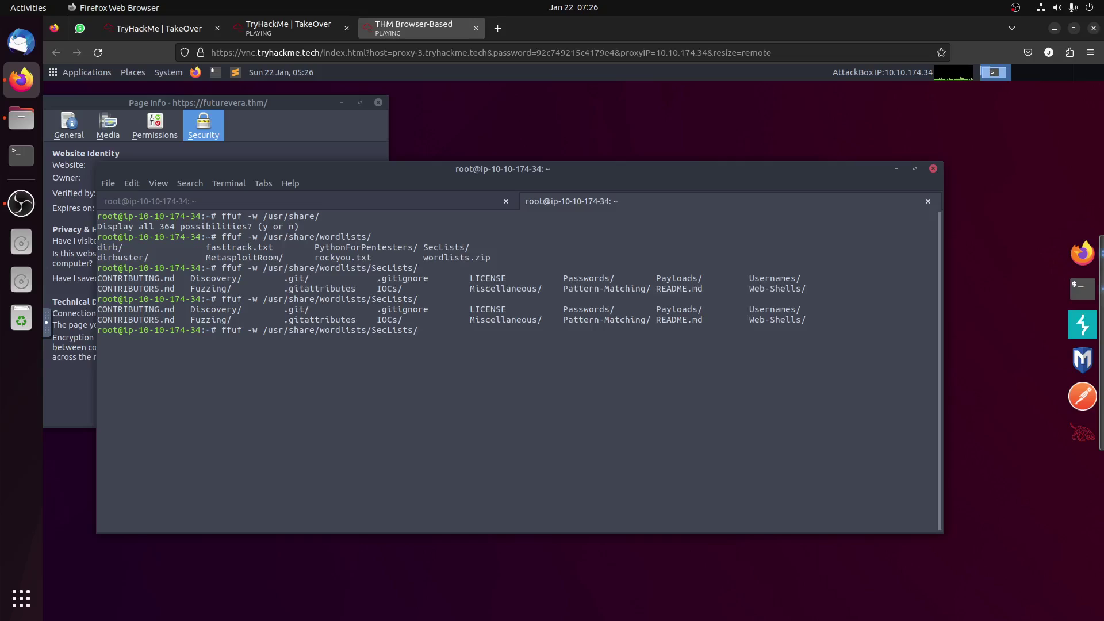
{"action": "type", "text": "Di"}
{"action": "key", "text": "Tab"}
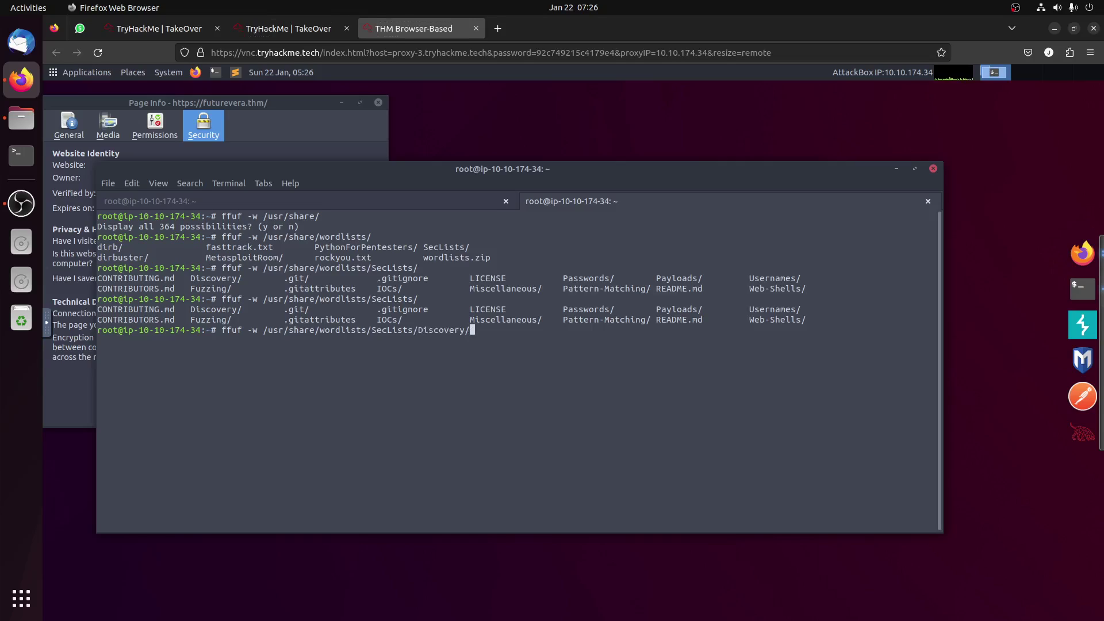
{"action": "type", "text": "D"}
{"action": "key", "text": "Tab"}
{"action": "key", "text": "Tab"}
{"action": "key", "text": "Tab"}
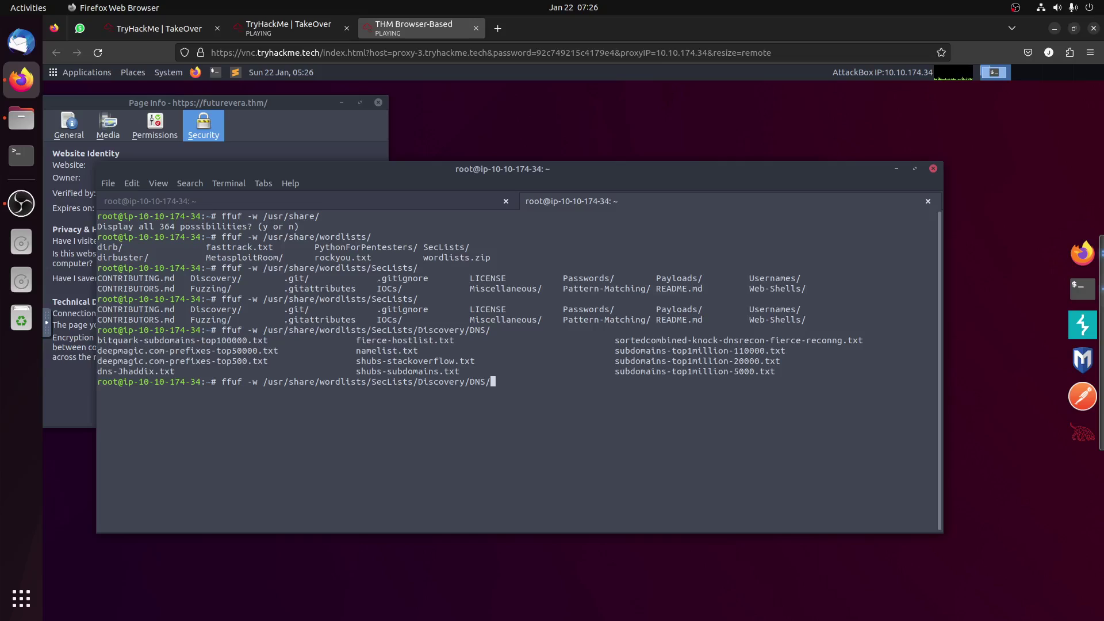
{"action": "type", "text": "bi"}
{"action": "key", "text": "Tab"}
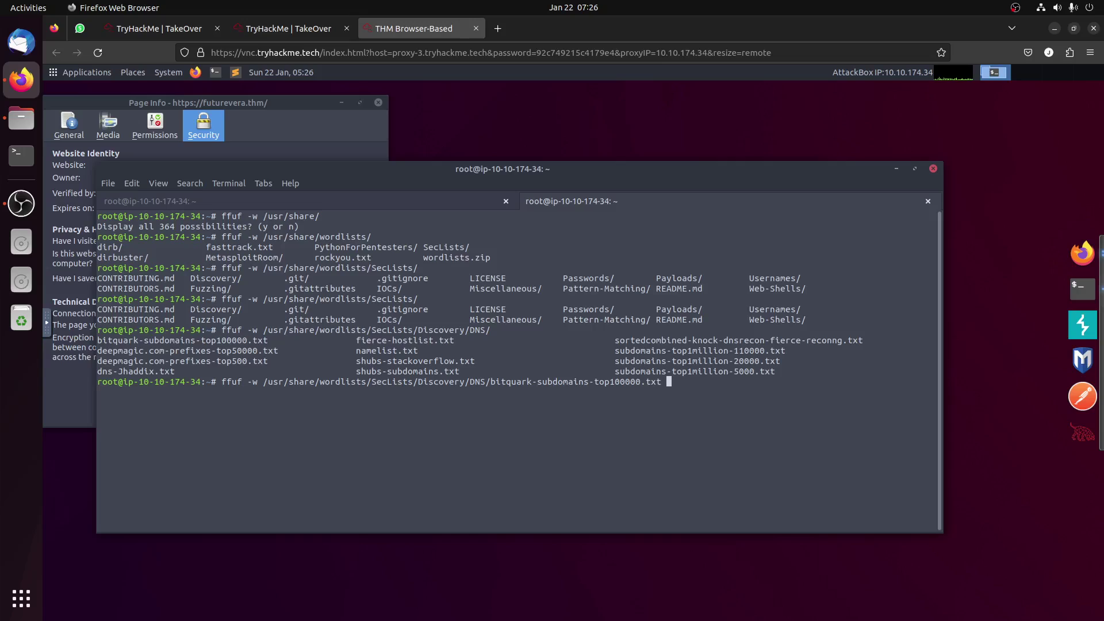
{"action": "type", "text": "-H \"Host"}
{"action": "type", "text": ": FUZZ.futurevera.thm\" https://"}
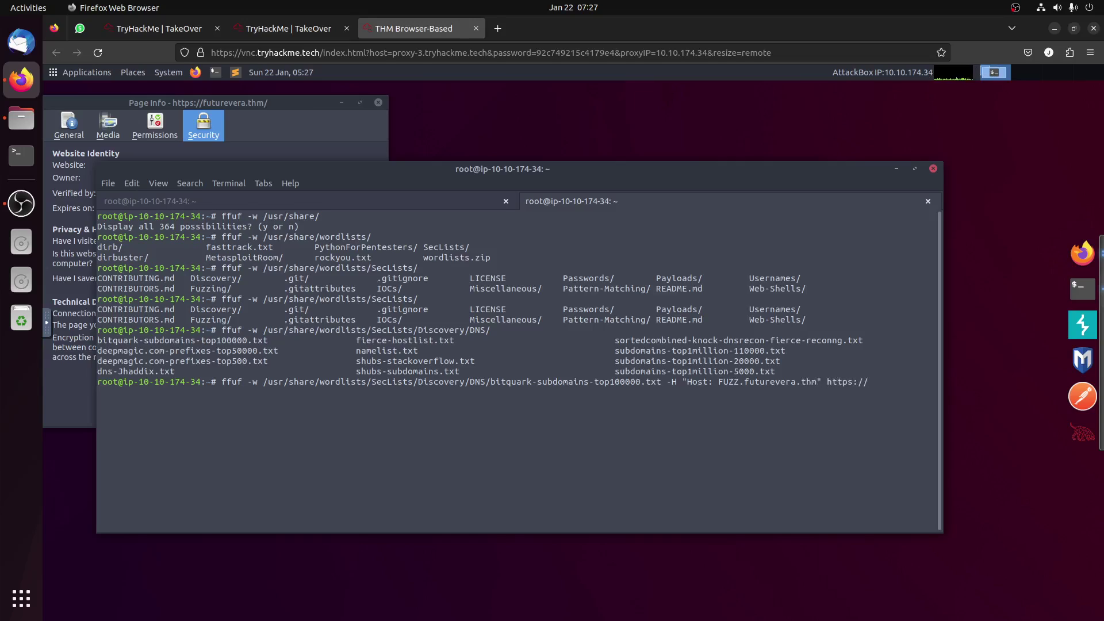
{"action": "type", "text": "10.10.28.116"}
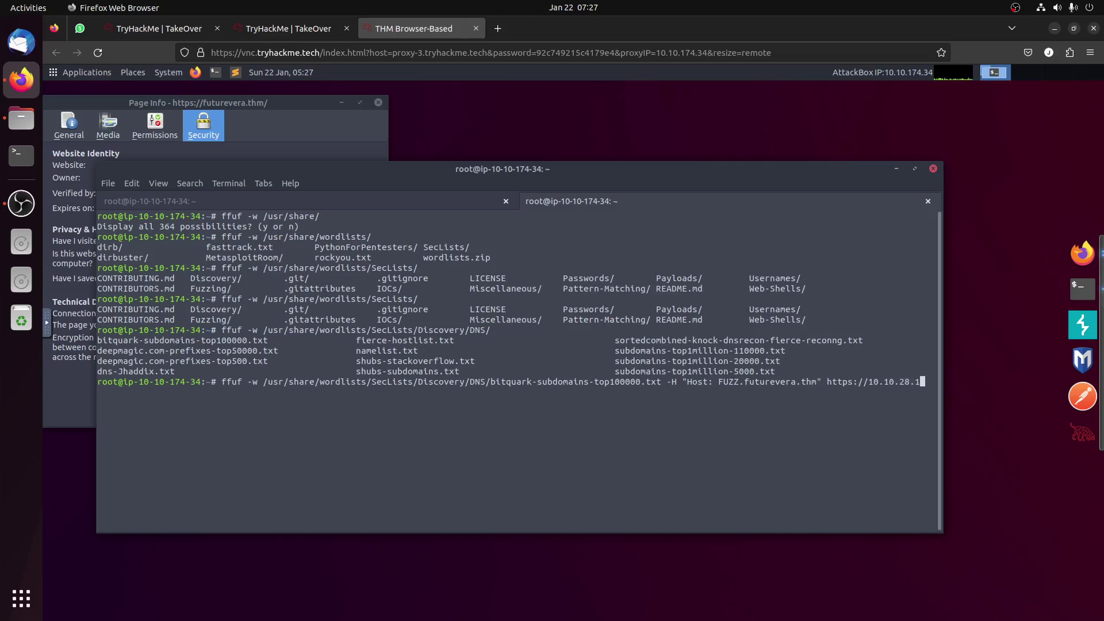
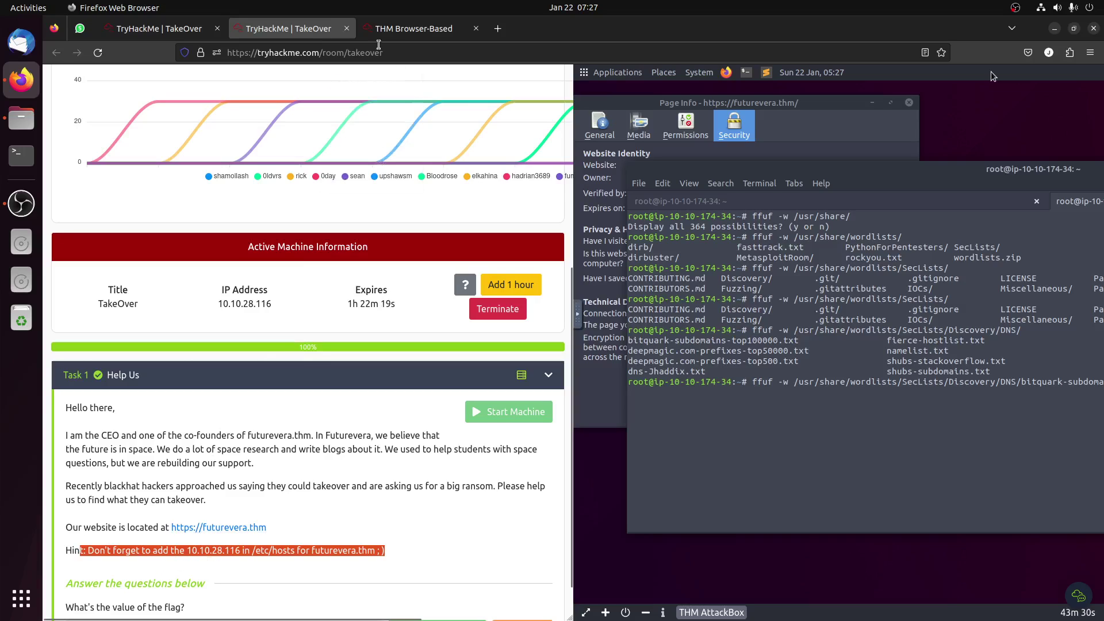
- Run the ffuf FUZZ.futurevera.thm Host-header fuzz on 10.10.28.116, then recall it after the missing -u error
{"action": "left_click", "coordinate": [406, 28]}
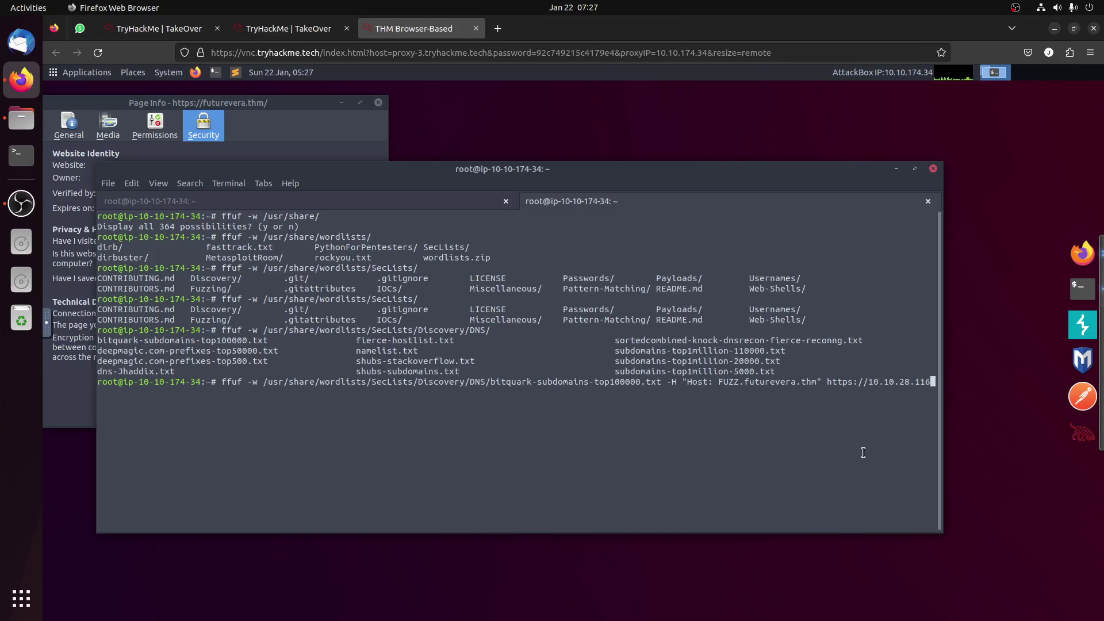
{"action": "key", "text": "Return"}
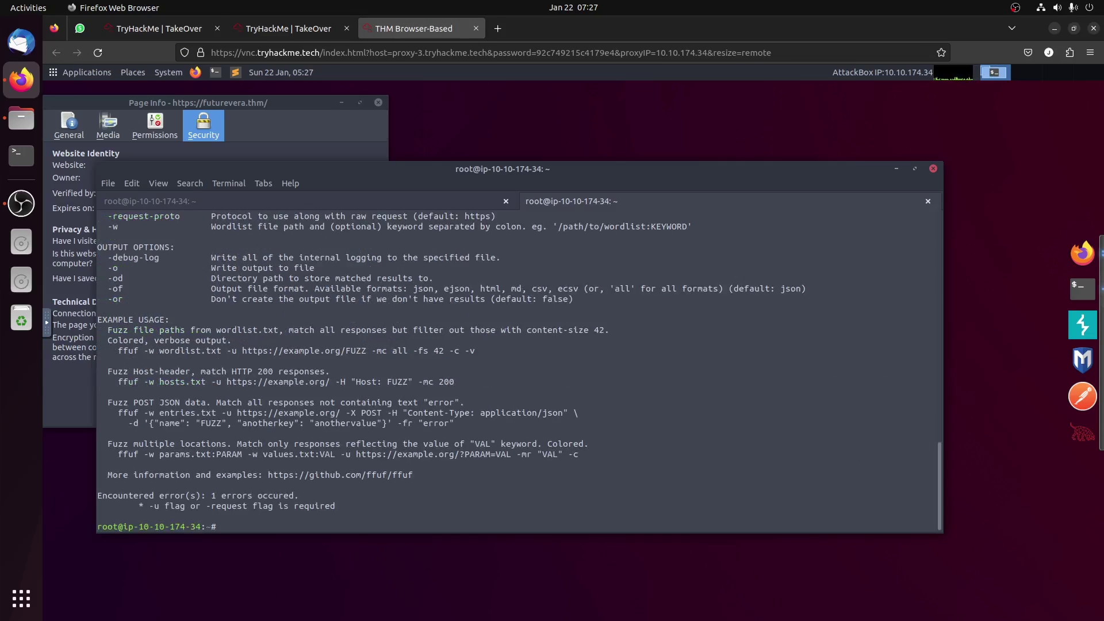
{"action": "key", "text": "Up"}
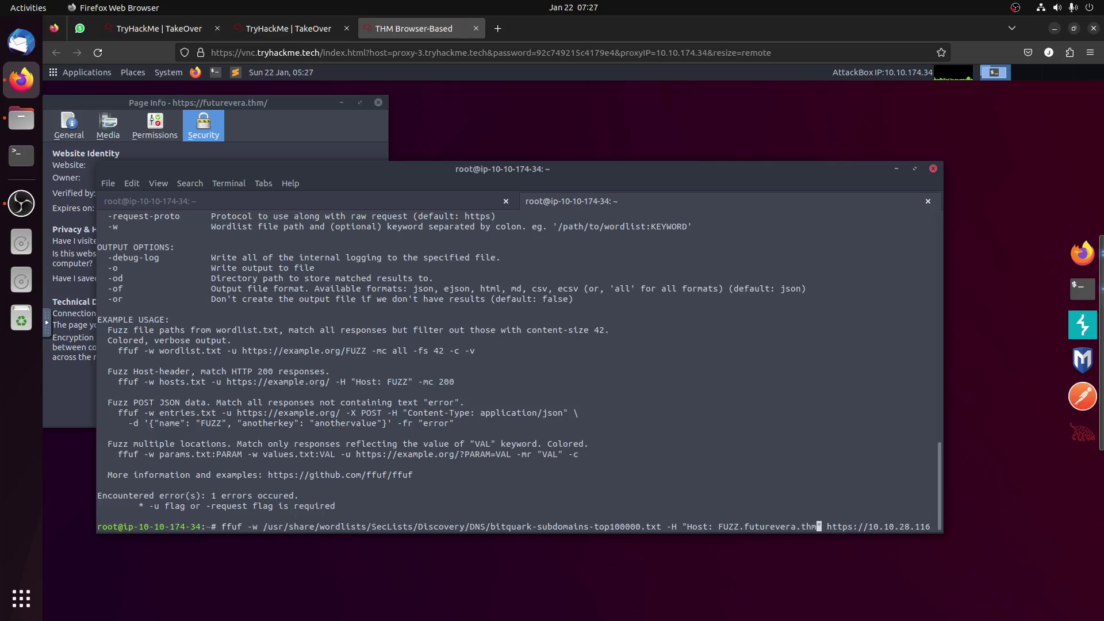
- Add the missing -u flag before the futurevera.thm URL and run the ffuf Host-header fuzz
{"action": "type", "text": "- "}
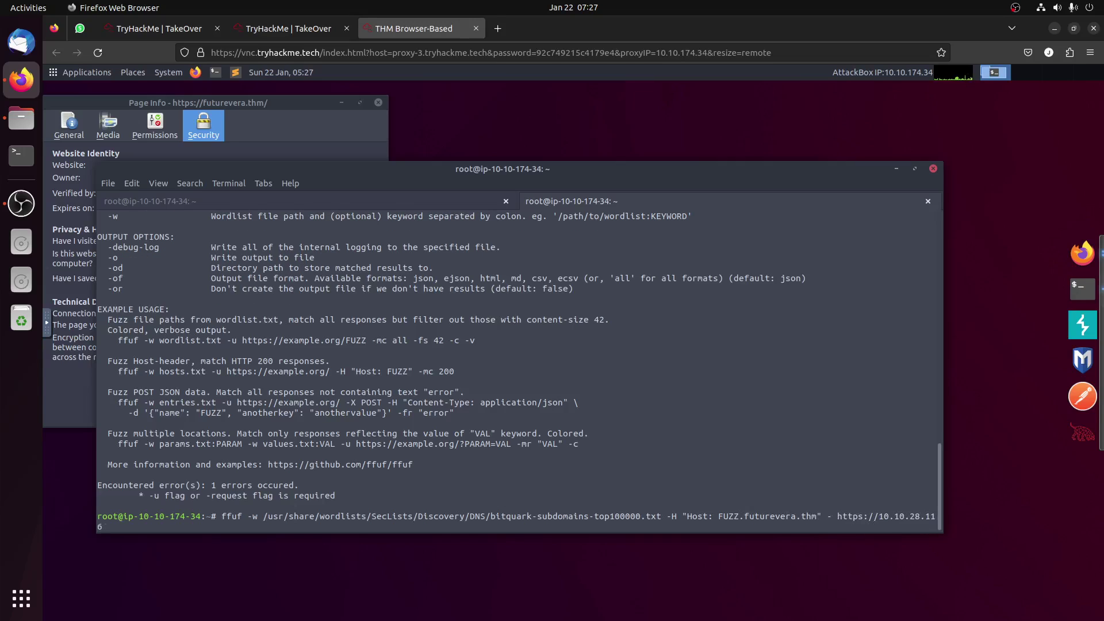
{"action": "type", "text": "u"}
{"action": "key", "text": "Return"}
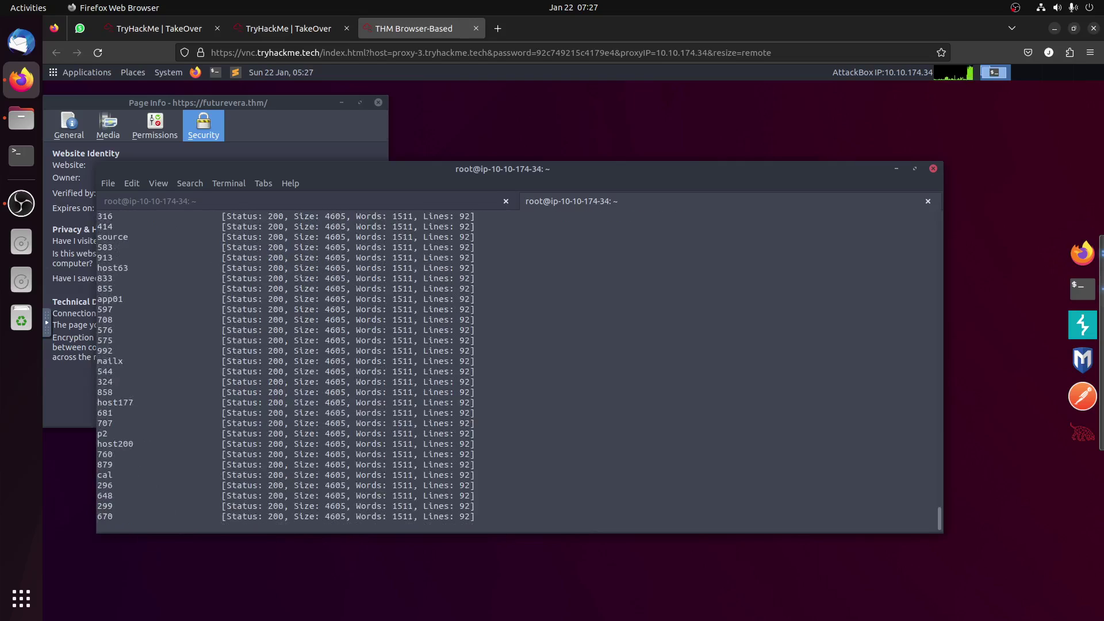
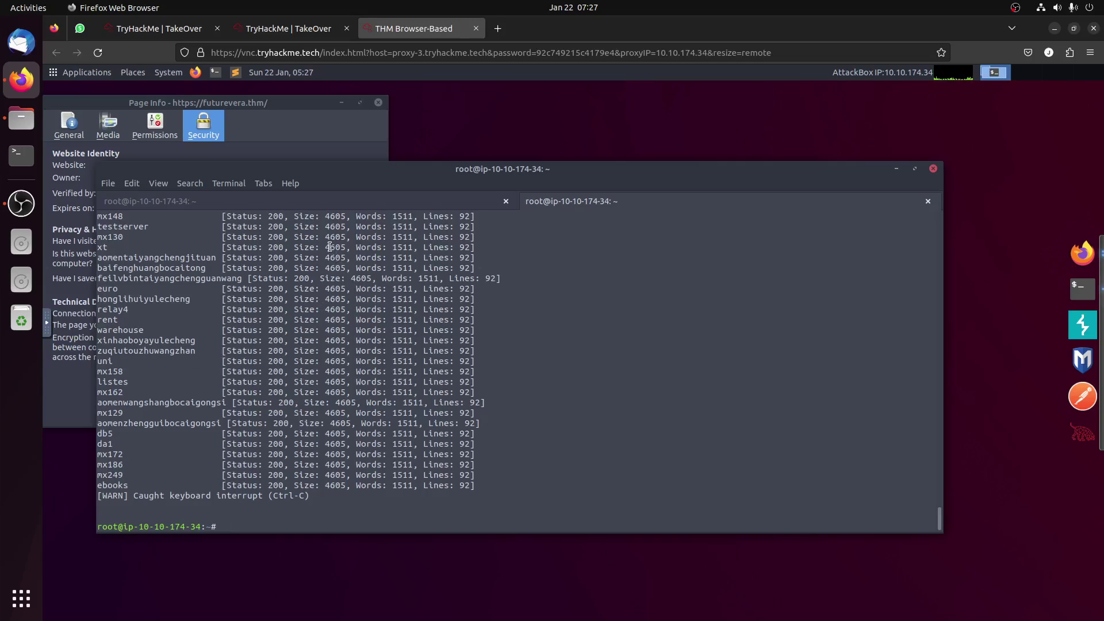
- Note the 4605 response size in the results and recall the previous ffuf command
{"action": "left_click_drag", "start_coordinate": [325, 248], "coordinate": [377, 248]}
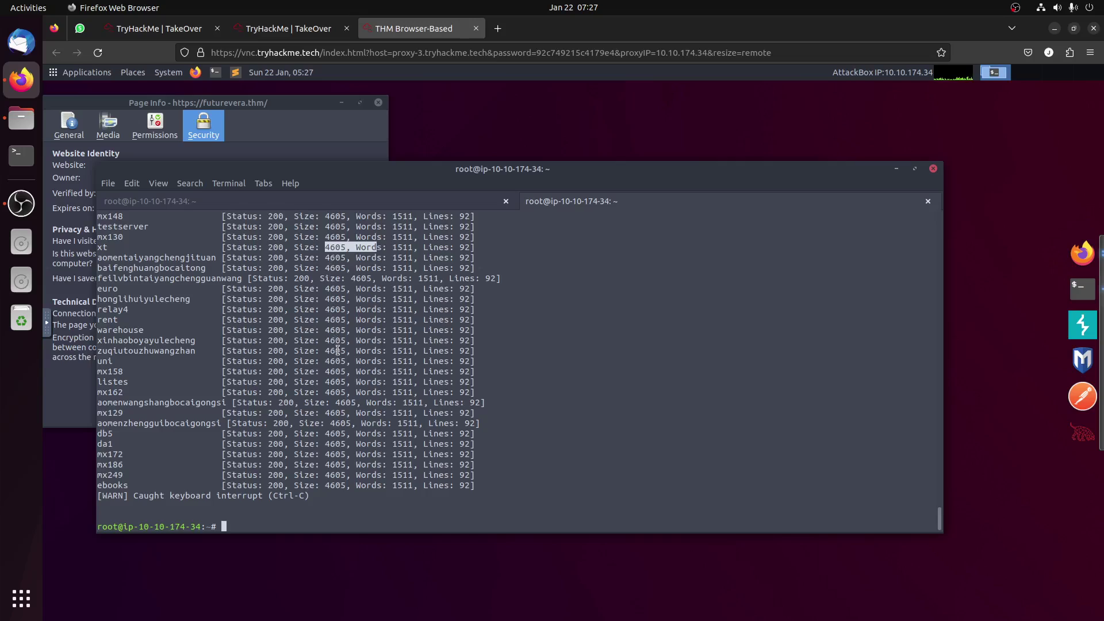
{"action": "left_click", "coordinate": [377, 503]}
{"action": "type", "text": "ffuf -w /usr/share/wordlists/SecLists/Discovery/DNS/bitquark-subdomains-top100000.txt -H \"Host: FUZZ.futurevera.thm\" -u https://10.10.28.116"}
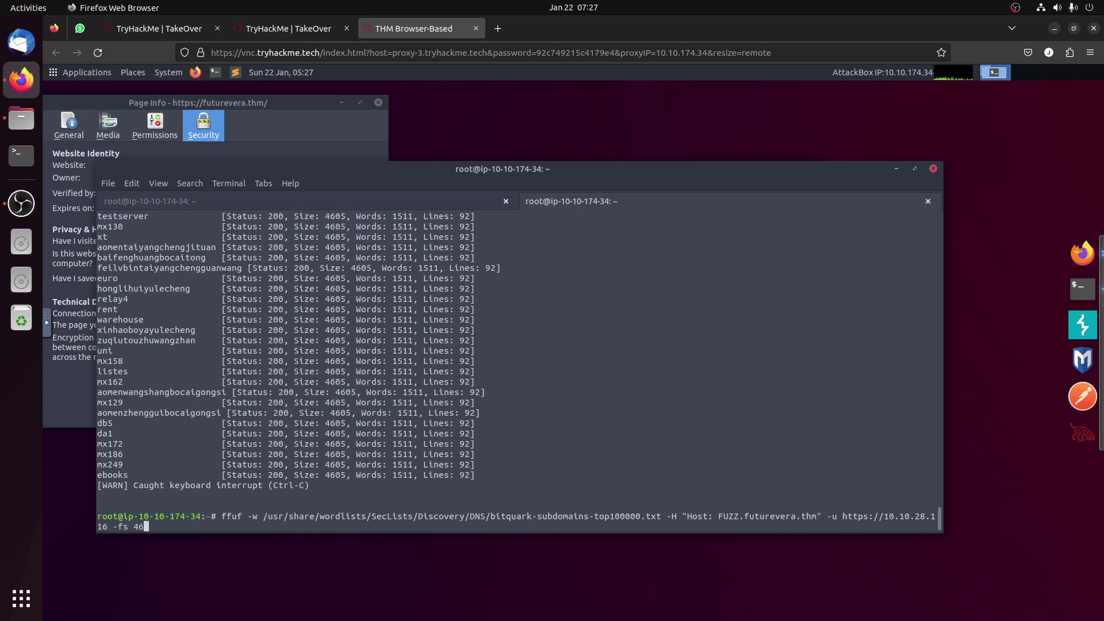
- Run ffuf with -fs 4605, then read the CEO's introduction on the TakeOver room page
{"action": "type", "text": "5"}
{"action": "key", "text": "Return"}
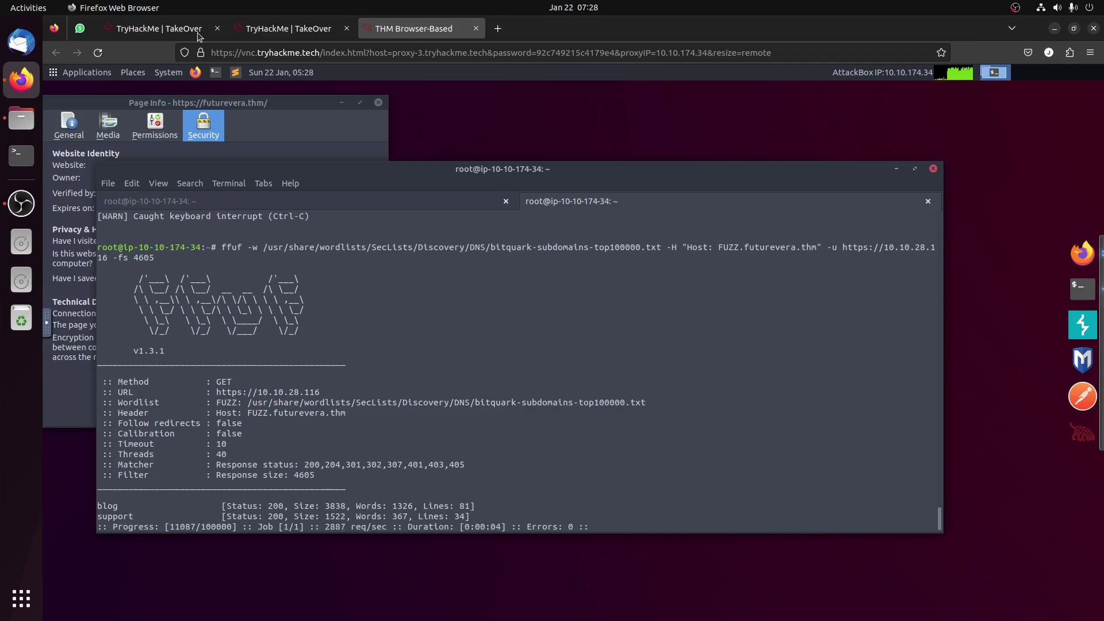
{"action": "left_click", "coordinate": [288, 28]}
{"action": "left_click_drag", "start_coordinate": [69, 435], "coordinate": [316, 470]}
{"action": "left_click", "coordinate": [316, 470]}
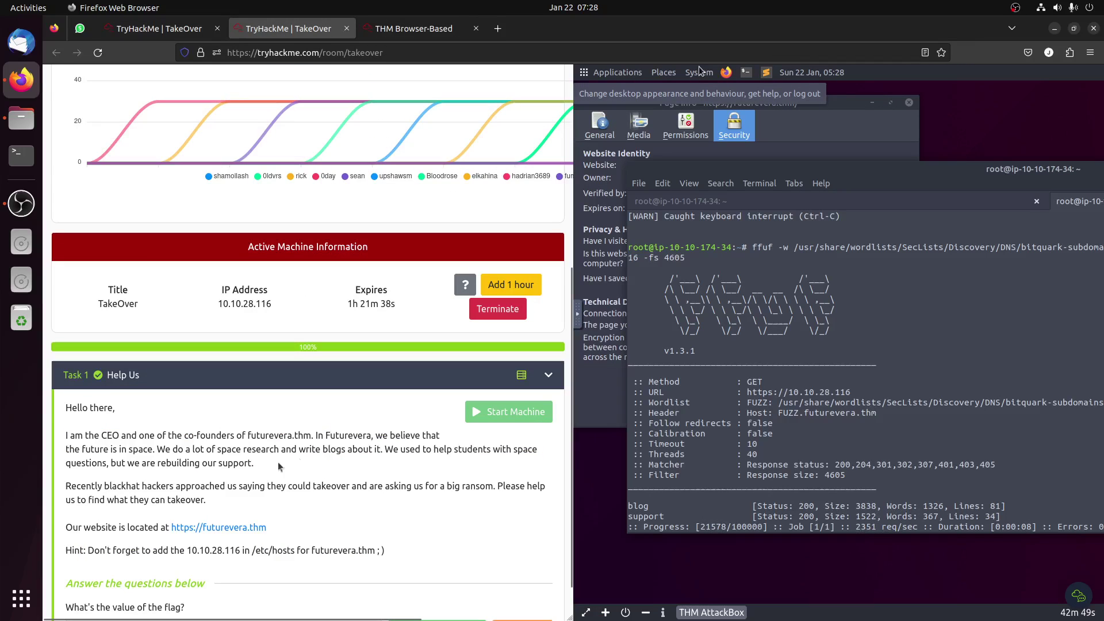
{"action": "left_click_drag", "start_coordinate": [207, 463], "coordinate": [314, 470]}
- Back in the AttackBox, highlight the blog subdomain in the filtered ffuf results
{"action": "key", "text": "ctrl+Tab"}
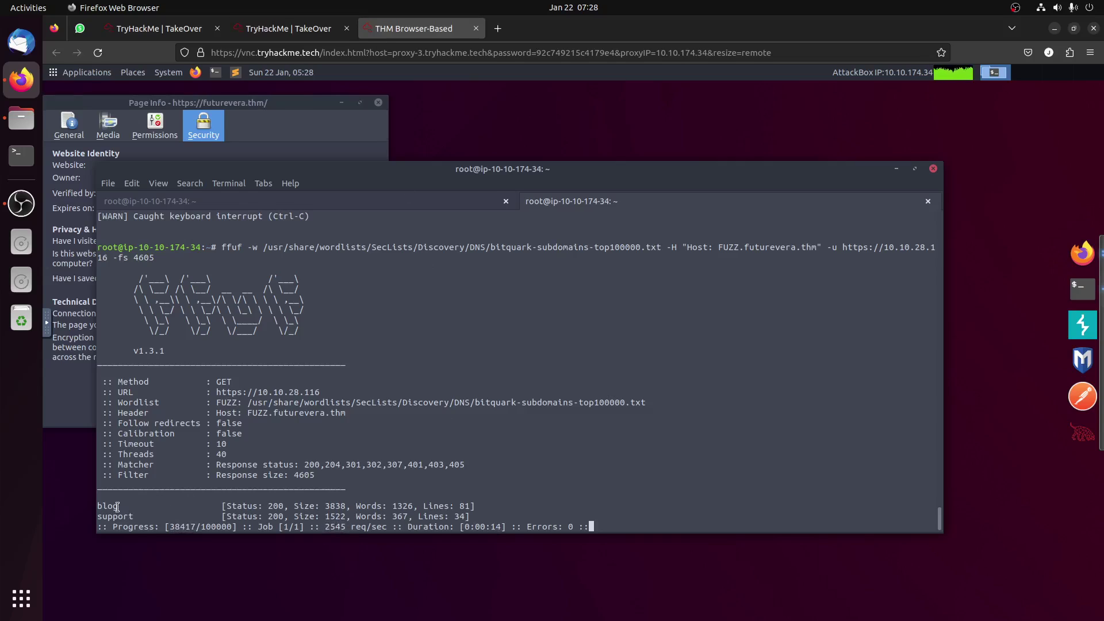
{"action": "left_click_drag", "start_coordinate": [104, 506], "coordinate": [137, 517]}
{"action": "left_click", "coordinate": [136, 513]}
- Check the /etc/hosts session, then bring Firefox forward on the futurevera.thm homepage
{"action": "left_click", "coordinate": [389, 207]}
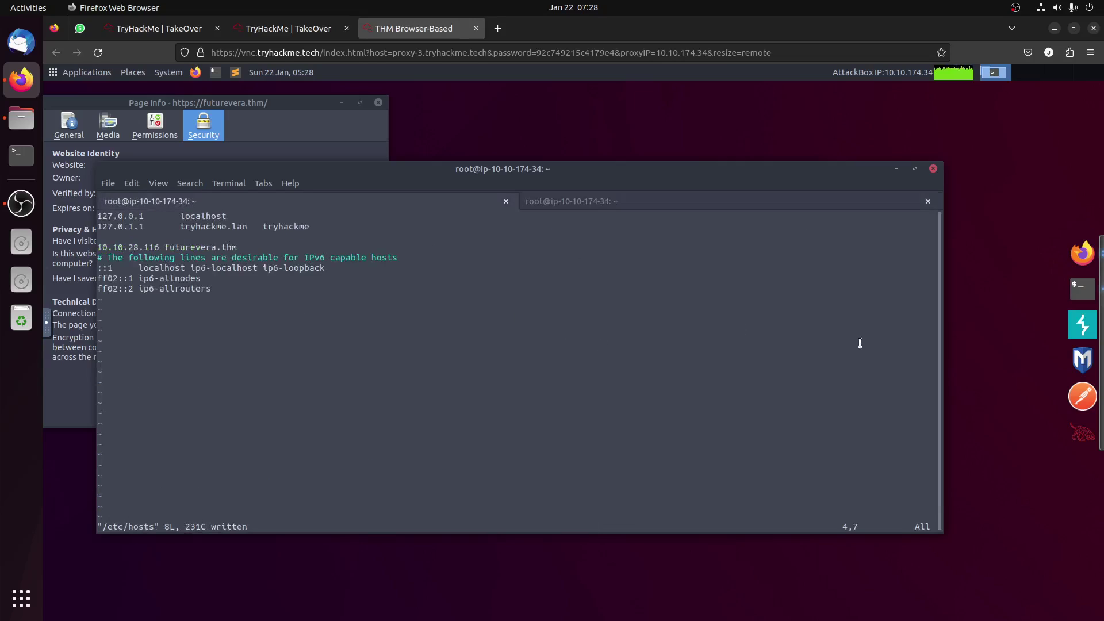
{"action": "left_click", "coordinate": [1091, 258]}
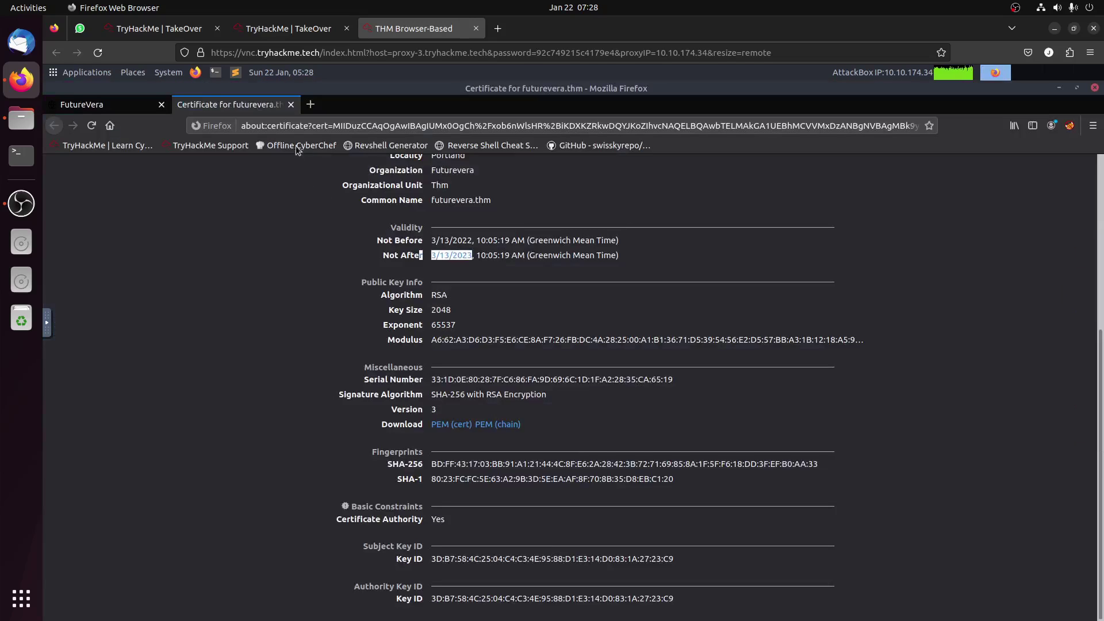
{"action": "left_click", "coordinate": [122, 103]}
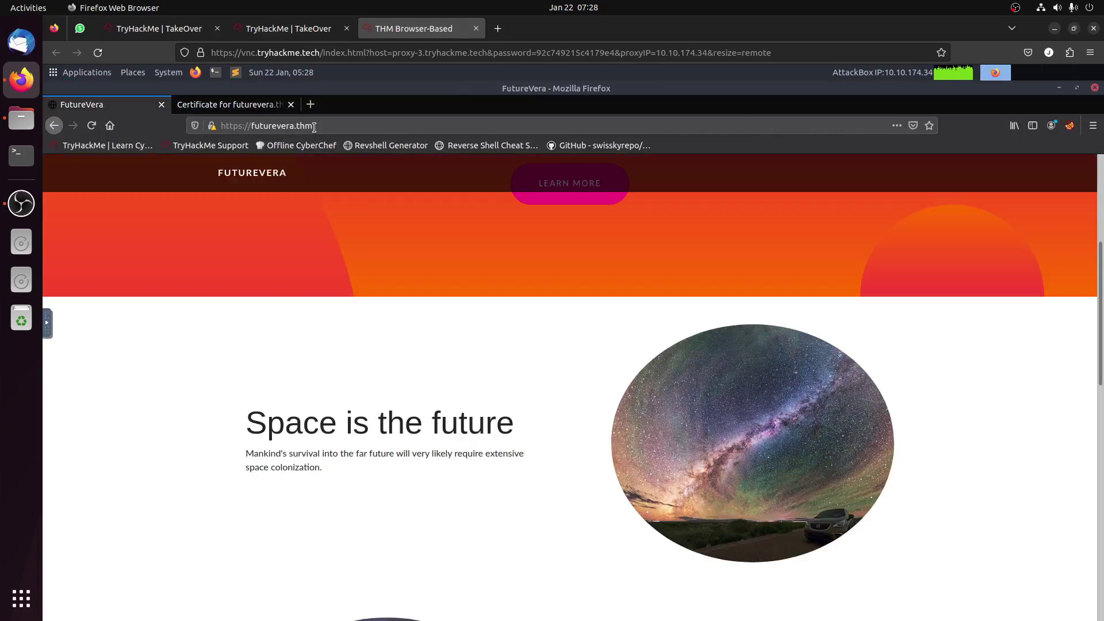
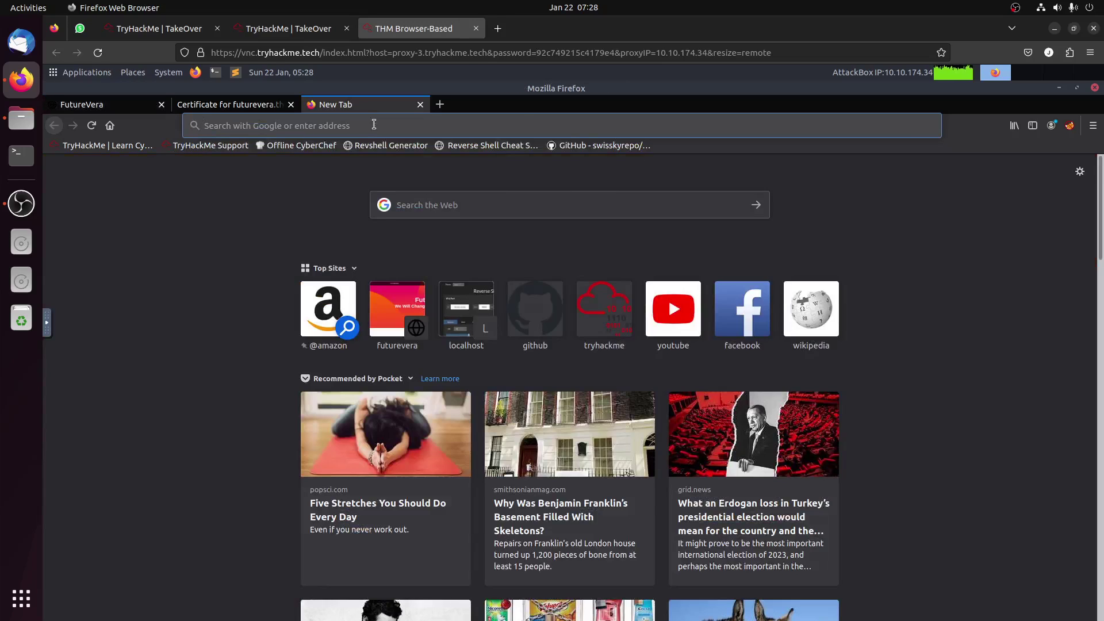
{"action": "type", "text": "https://futurevera.thm"}
{"action": "key", "text": "Down"}
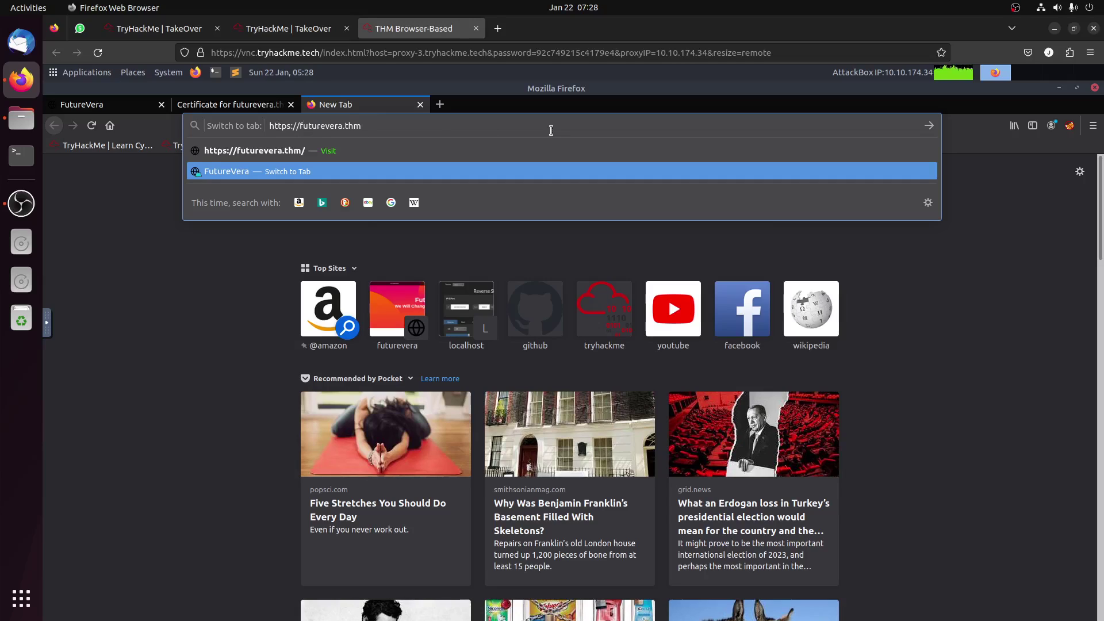
{"action": "type", "text": "blog."}
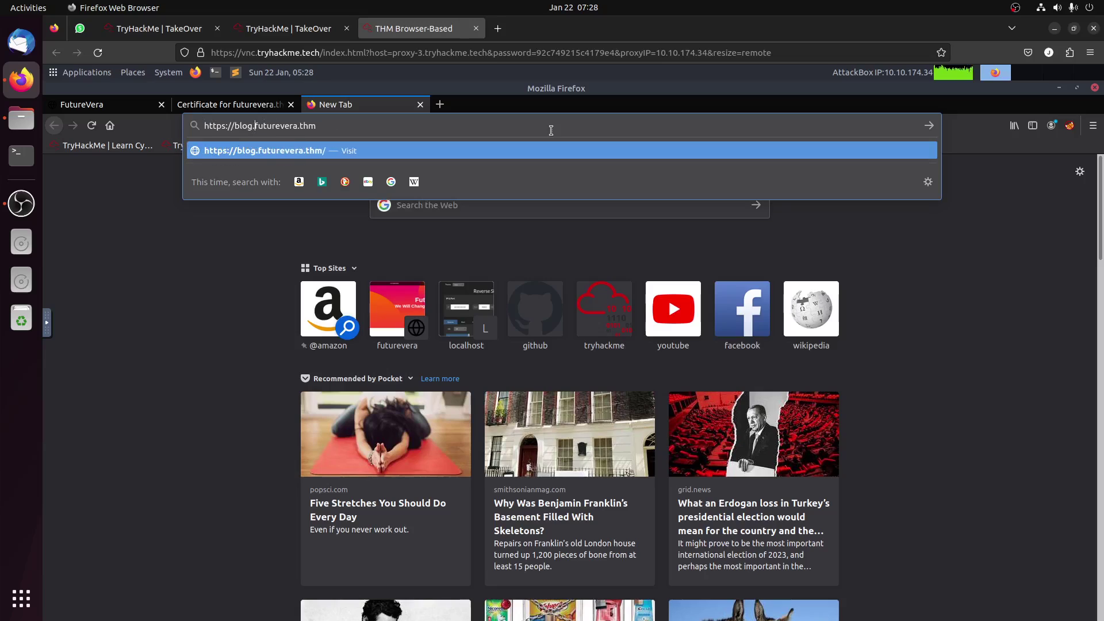
{"action": "key", "text": "Return"}
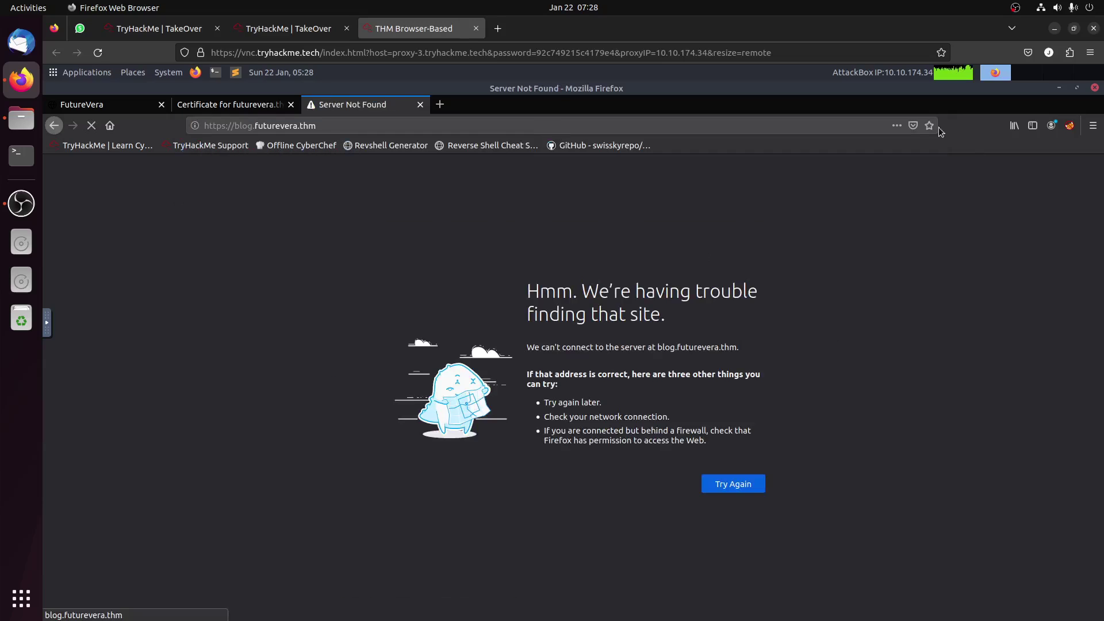
- Duplicate the 10.10.28.116 futurevera.thm line twice onto a new line in /etc/hosts
{"action": "left_click", "coordinate": [1059, 88]}
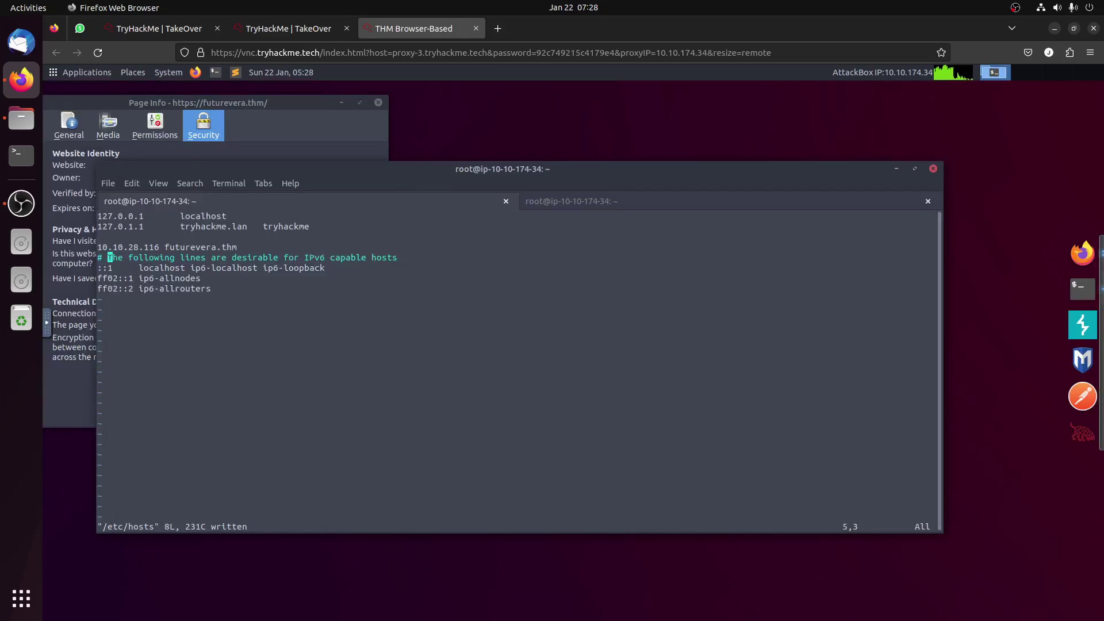
{"action": "left_click", "coordinate": [100, 257]}
{"action": "key", "text": "a"}
{"action": "key", "text": "Return"}
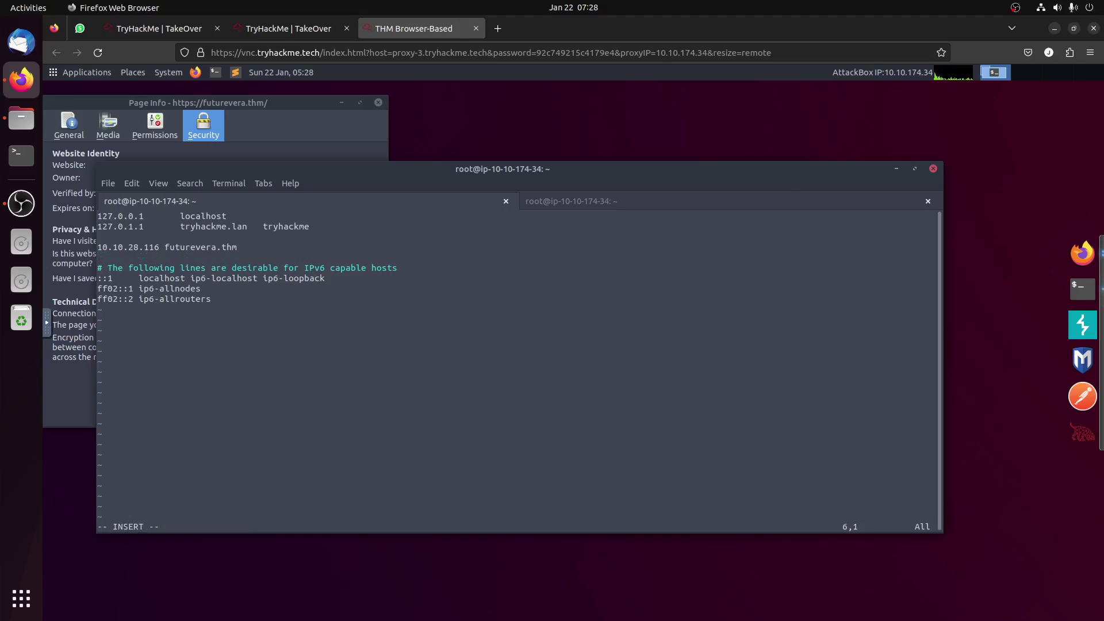
{"action": "left_click_drag", "start_coordinate": [238, 248], "coordinate": [103, 248]}
{"action": "key", "text": "super+c"}
{"action": "right_click", "coordinate": [114, 245]}
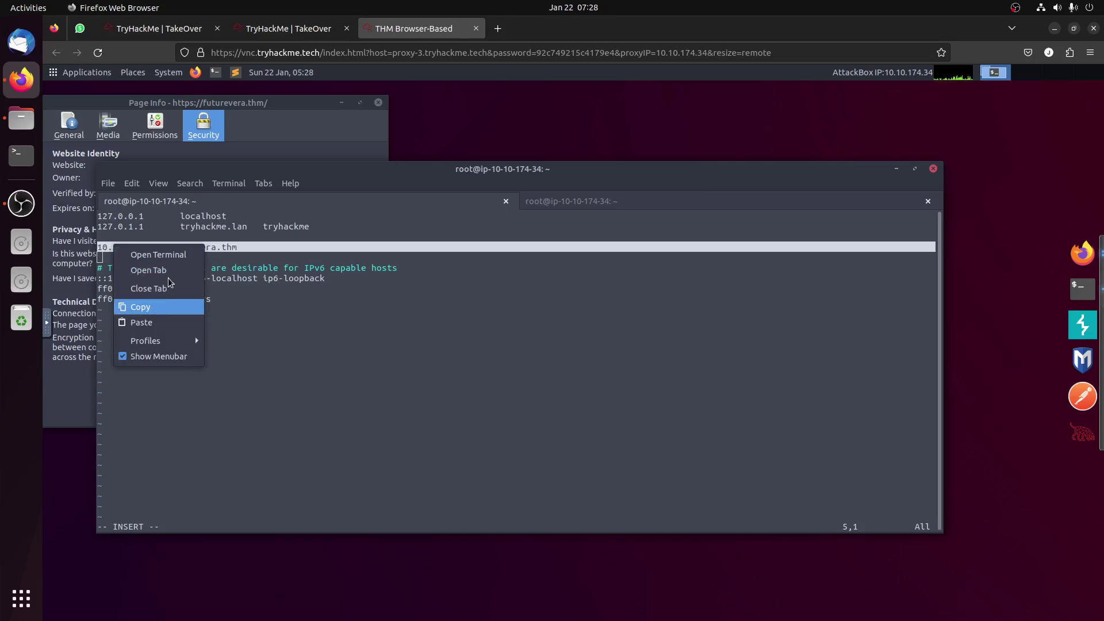
{"action": "key", "text": "Return"}
{"action": "left_click", "coordinate": [186, 255]}
{"action": "right_click", "coordinate": [190, 260]}
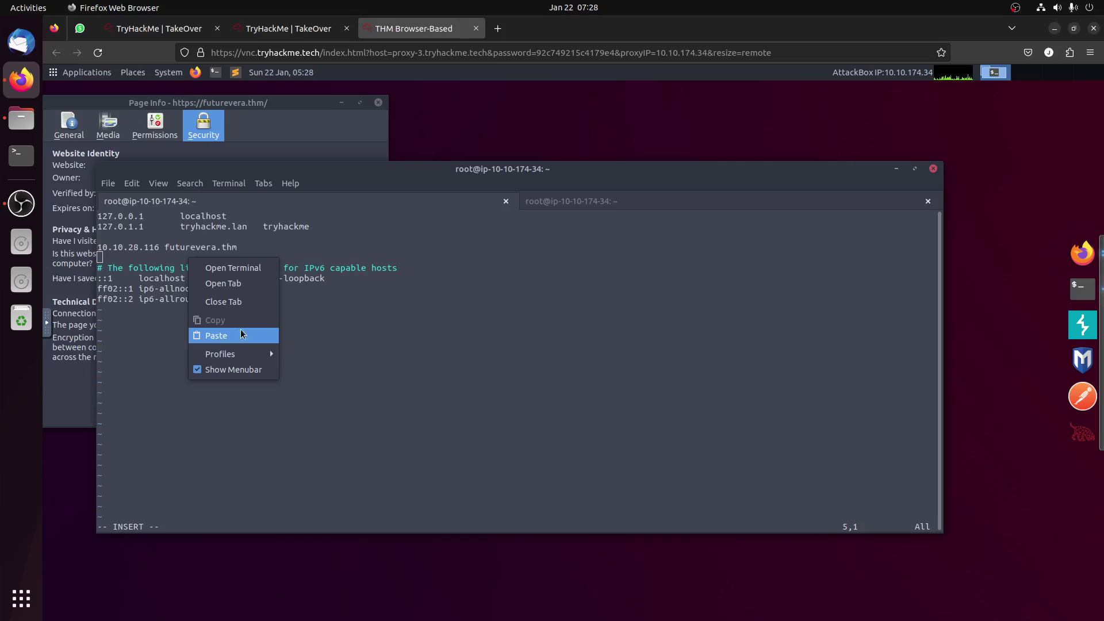
{"action": "left_click", "coordinate": [253, 327]}
{"action": "right_click", "coordinate": [452, 312]}
{"action": "left_click", "coordinate": [475, 355]}
- Prefix the copies with 'blog.' and 'support.' and save the hosts file with :w
{"action": "key", "text": "Up"}
{"action": "key", "text": "Up"}
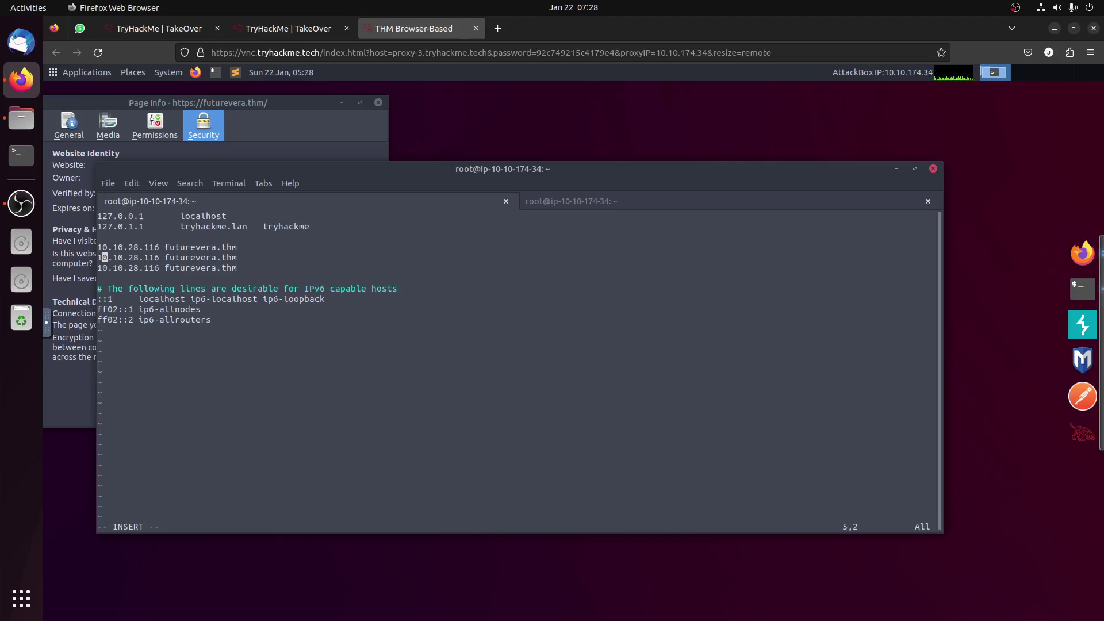
{"action": "key", "text": "Right"}
{"action": "key", "text": "Right"}
{"action": "key", "text": "Right"}
{"action": "key", "text": "Right"}
{"action": "key", "text": "Right"}
{"action": "key", "text": "Right"}
{"action": "key", "text": "Right"}
{"action": "key", "text": "Right"}
{"action": "key", "text": "Right"}
{"action": "key", "text": "Right"}
{"action": "key", "text": "Right"}
{"action": "key", "text": "Right"}
{"action": "key", "text": "Right"}
{"action": "key", "text": "Right"}
{"action": "key", "text": "Right"}
{"action": "type", "text": "blog."}
{"action": "key", "text": "Left"}
{"action": "key", "text": "Left"}
{"action": "key", "text": "Left"}
{"action": "type", "text": "support."}
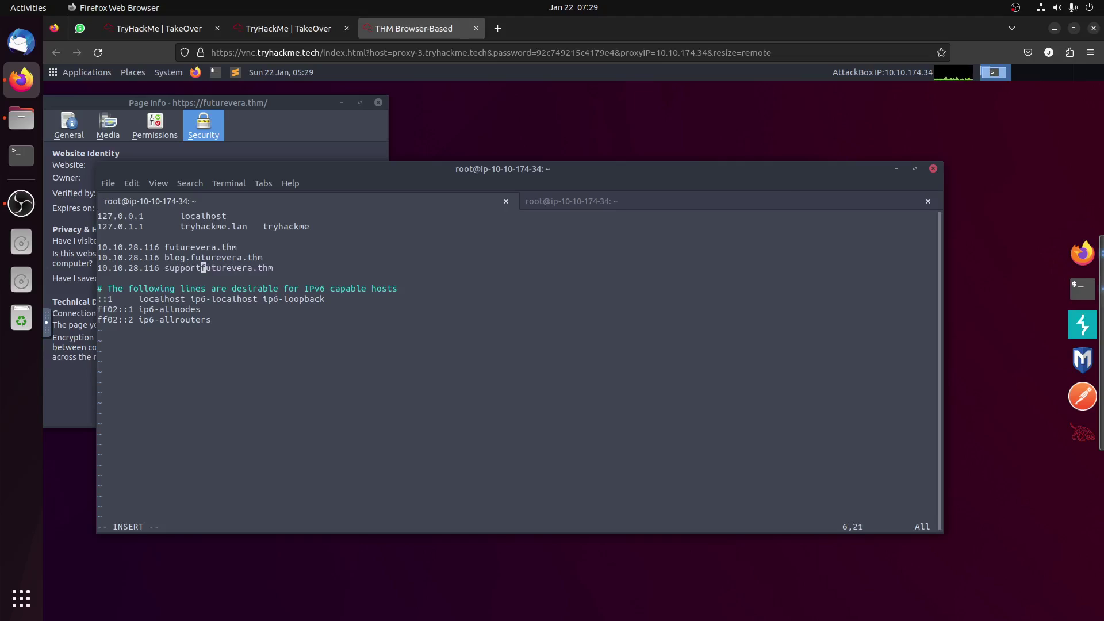
{"action": "key", "text": "Escape"}
{"action": "type", "text": ":w"}
{"action": "key", "text": "Return"}
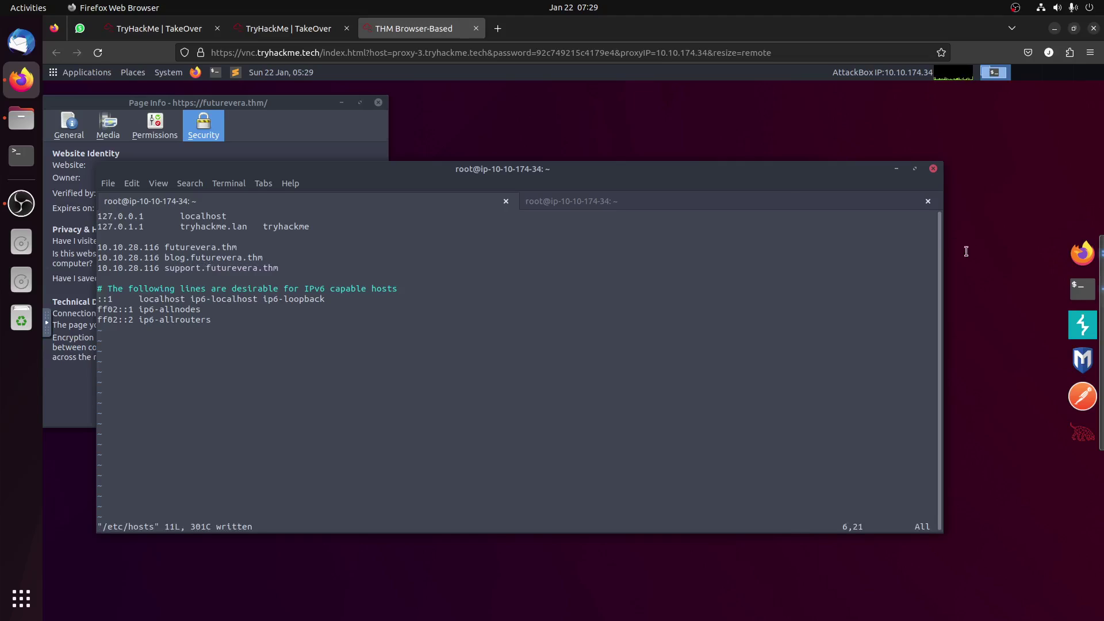
- Retry blog.futurevera.thm and accept the self-signed certificate risk to open the FutureVera Blog
{"action": "left_click", "coordinate": [1080, 261]}
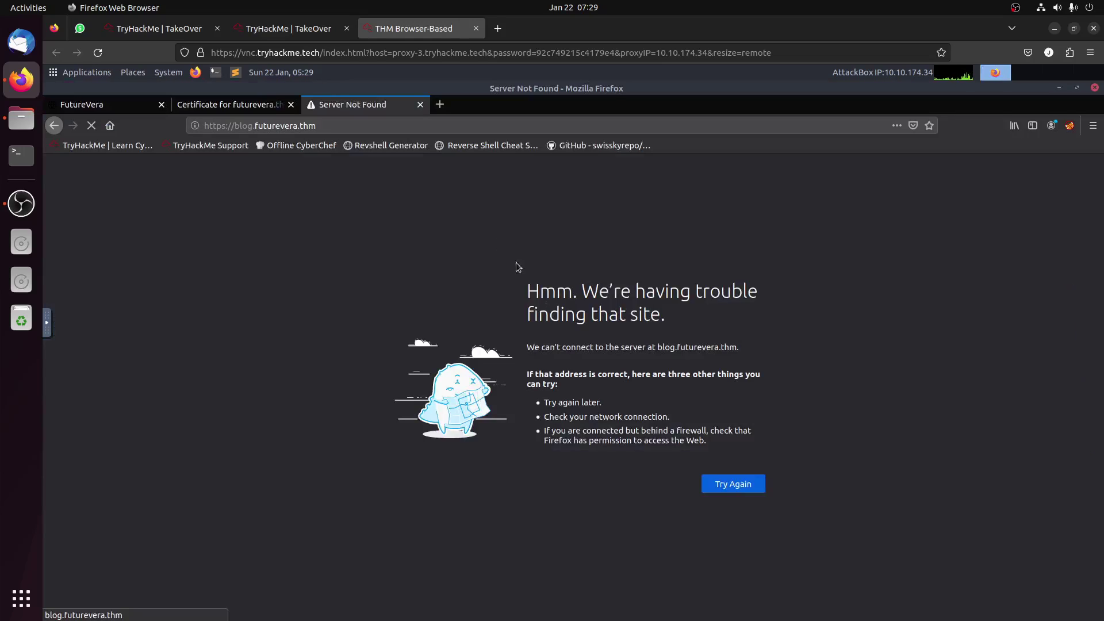
{"action": "left_click", "coordinate": [731, 487]}
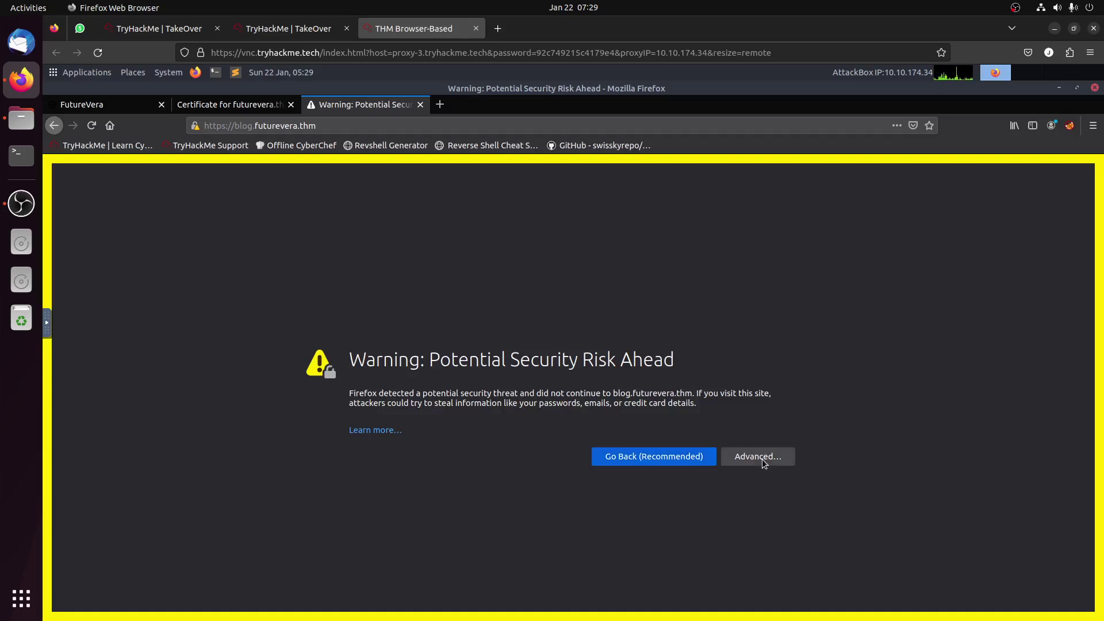
{"action": "left_click", "coordinate": [784, 458]}
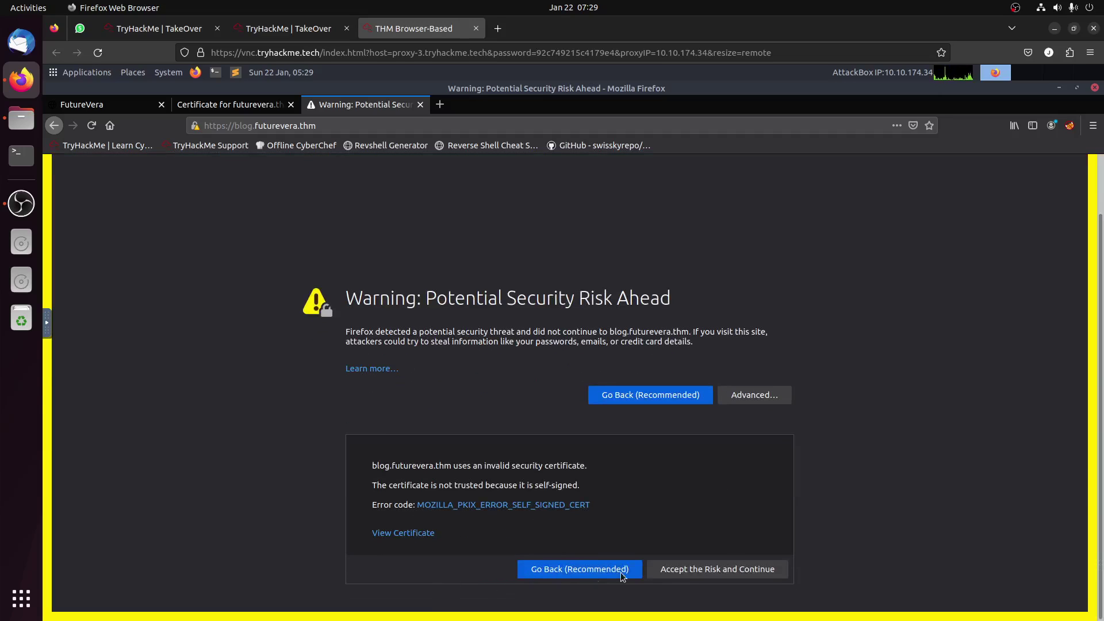
{"action": "left_click", "coordinate": [733, 571]}
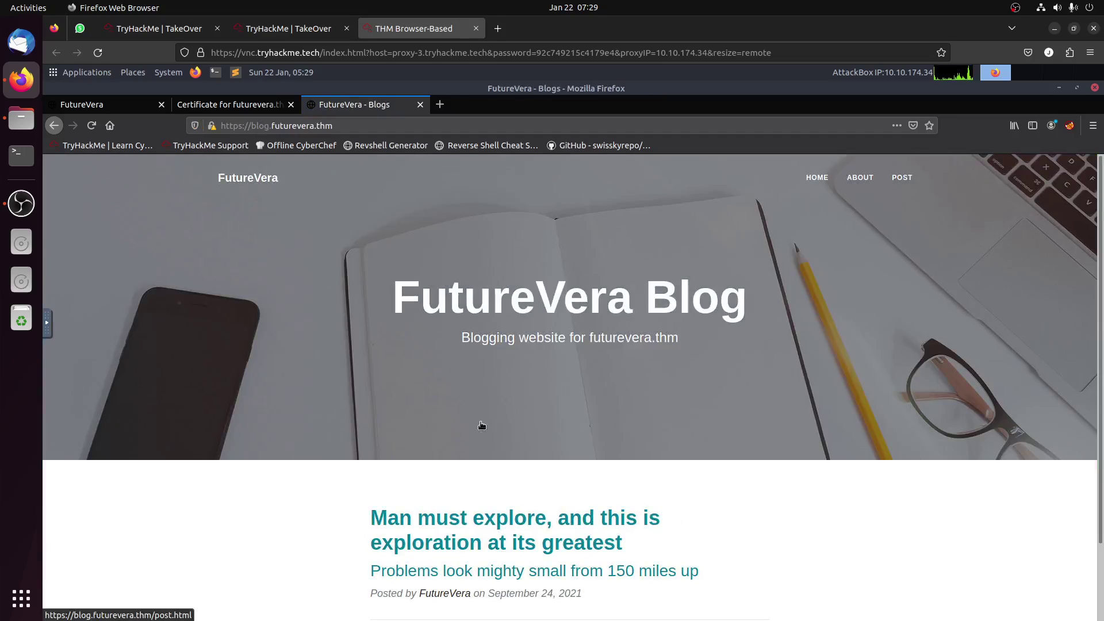
- Open the 'Man must explore' blog post and scroll through it
{"action": "scroll", "coordinate": [490, 418], "scroll_direction": "down", "scroll_amount": 3}
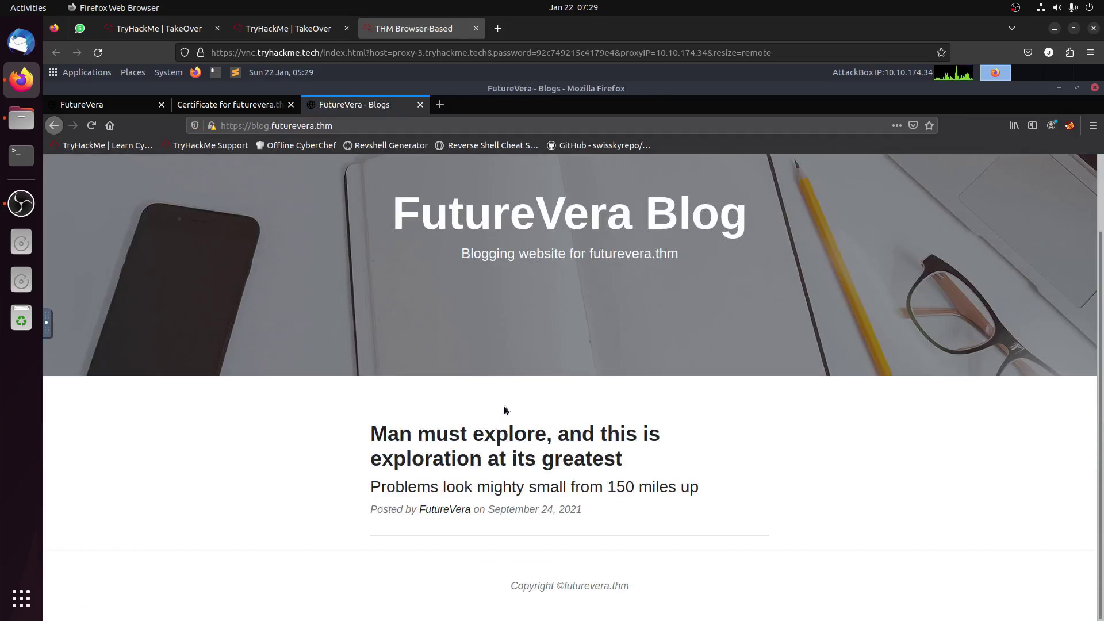
{"action": "left_click", "coordinate": [523, 449]}
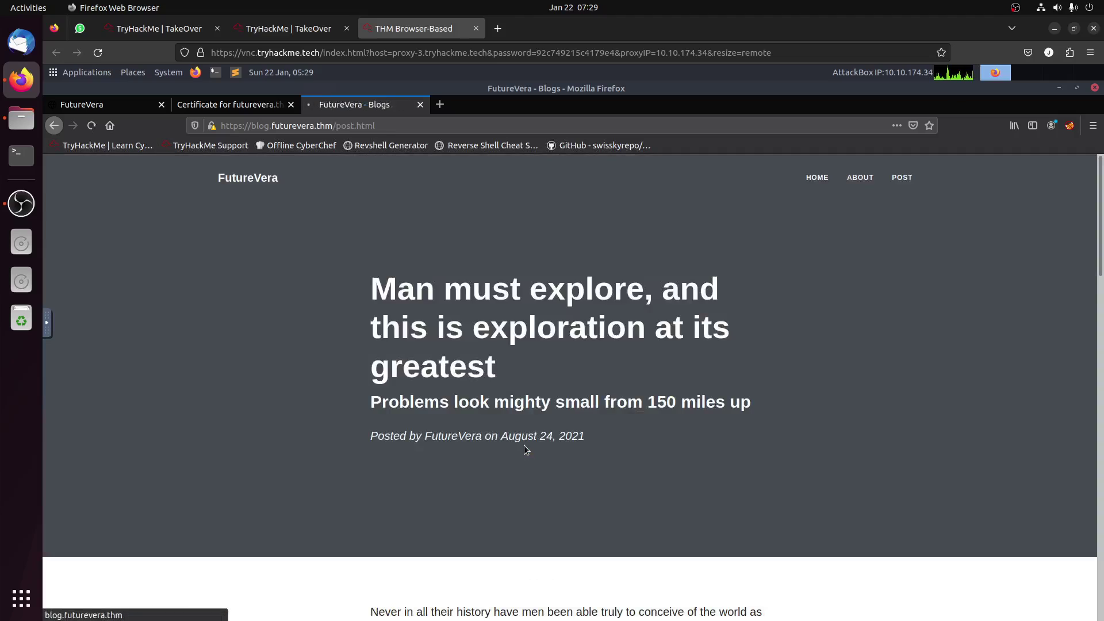
{"action": "scroll", "coordinate": [552, 420], "scroll_direction": "down", "scroll_amount": 10}
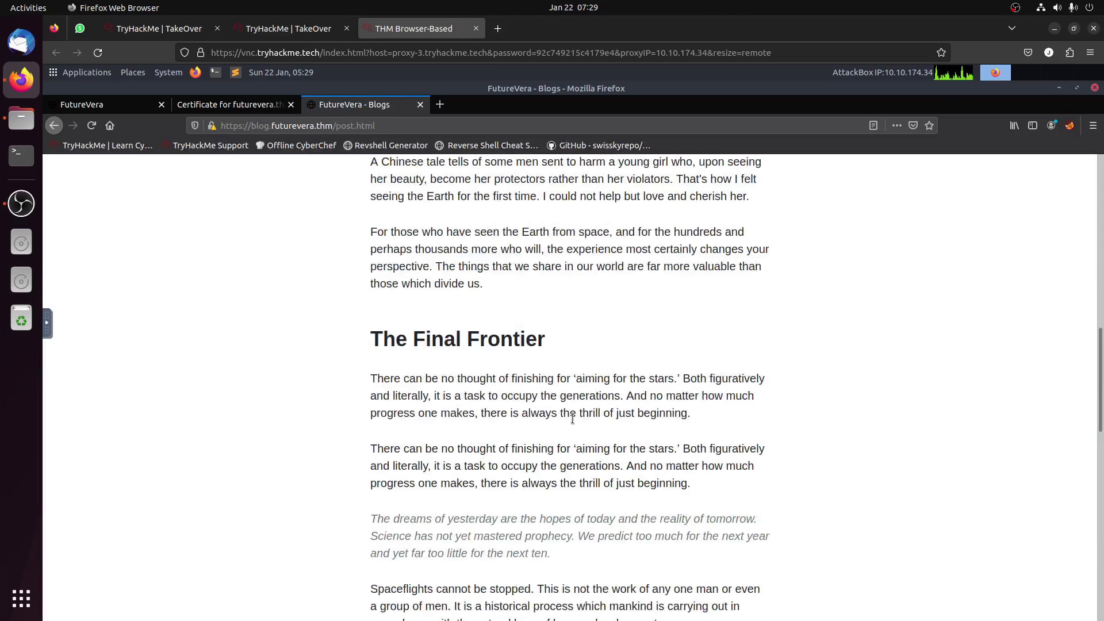
{"action": "scroll", "coordinate": [586, 422], "scroll_direction": "up", "scroll_amount": 5}
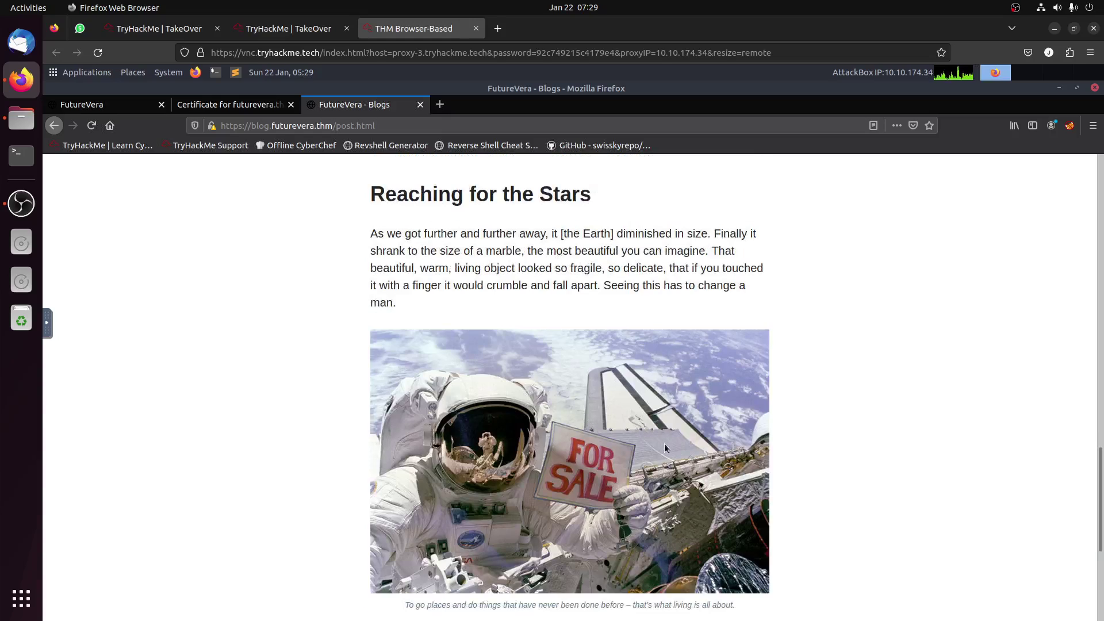
{"action": "scroll", "coordinate": [681, 444], "scroll_direction": "down", "scroll_amount": 3}
{"action": "scroll", "coordinate": [579, 461], "scroll_direction": "up", "scroll_amount": 10}
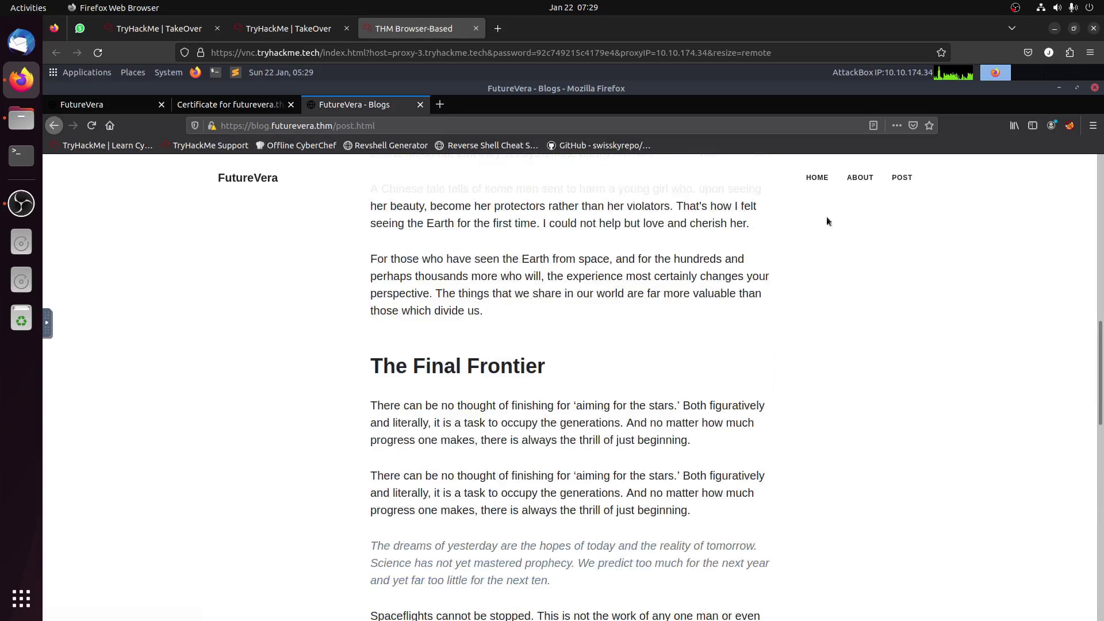
- Browse the blog's About page, then return to the post and scroll down
{"action": "left_click", "coordinate": [861, 180]}
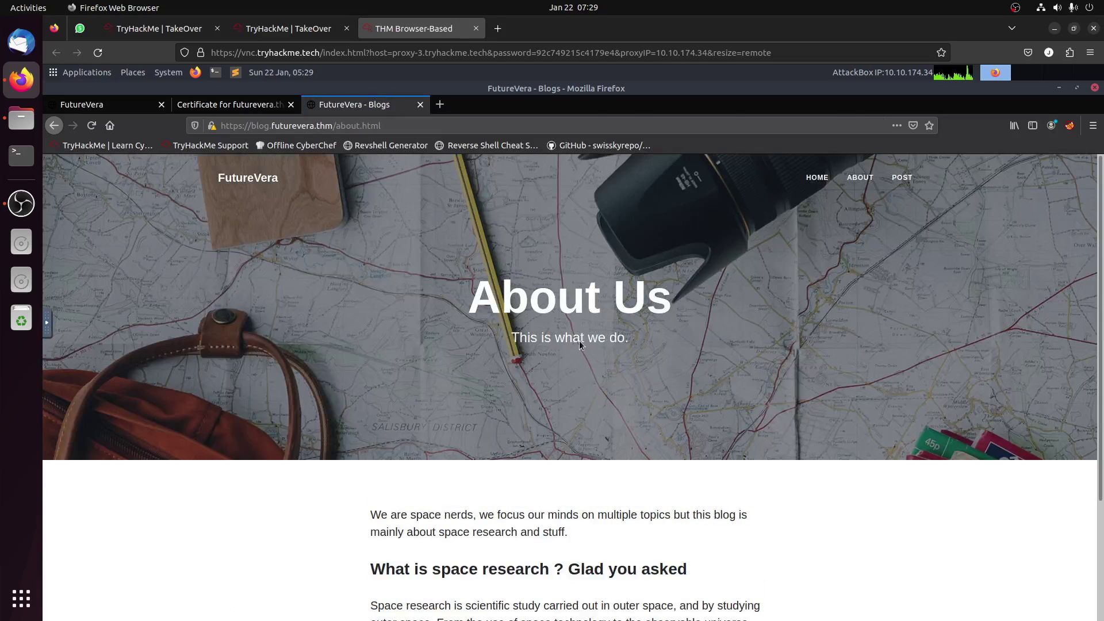
{"action": "scroll", "coordinate": [613, 361], "scroll_direction": "down", "scroll_amount": 3}
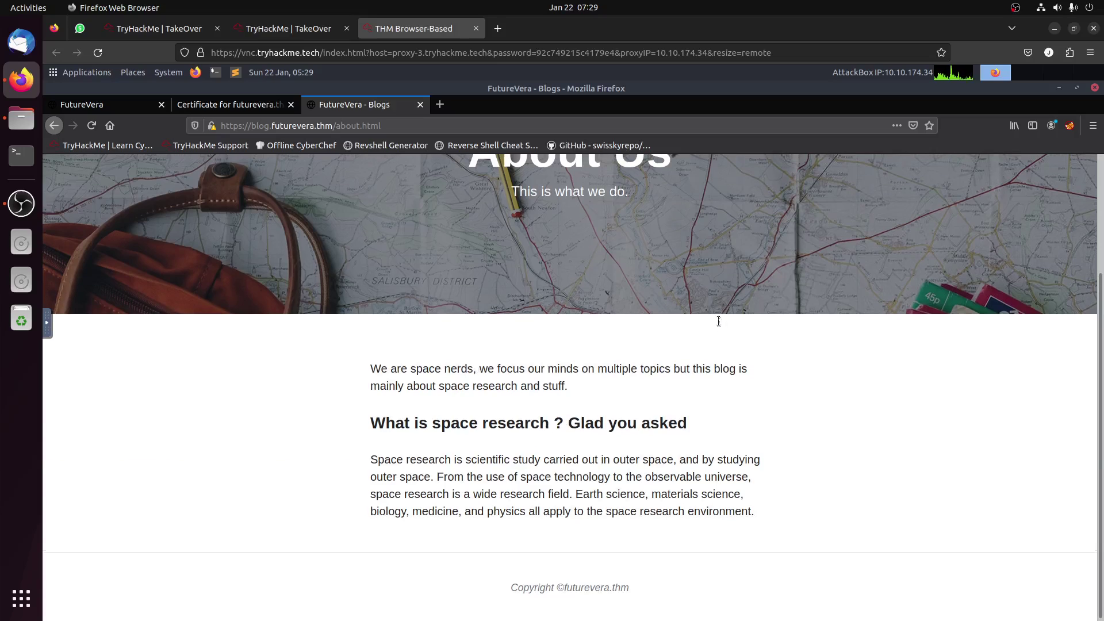
{"action": "scroll", "coordinate": [719, 325], "scroll_direction": "up", "scroll_amount": 3}
{"action": "left_click", "coordinate": [910, 178]}
{"action": "scroll", "coordinate": [495, 483], "scroll_direction": "down", "scroll_amount": 15}
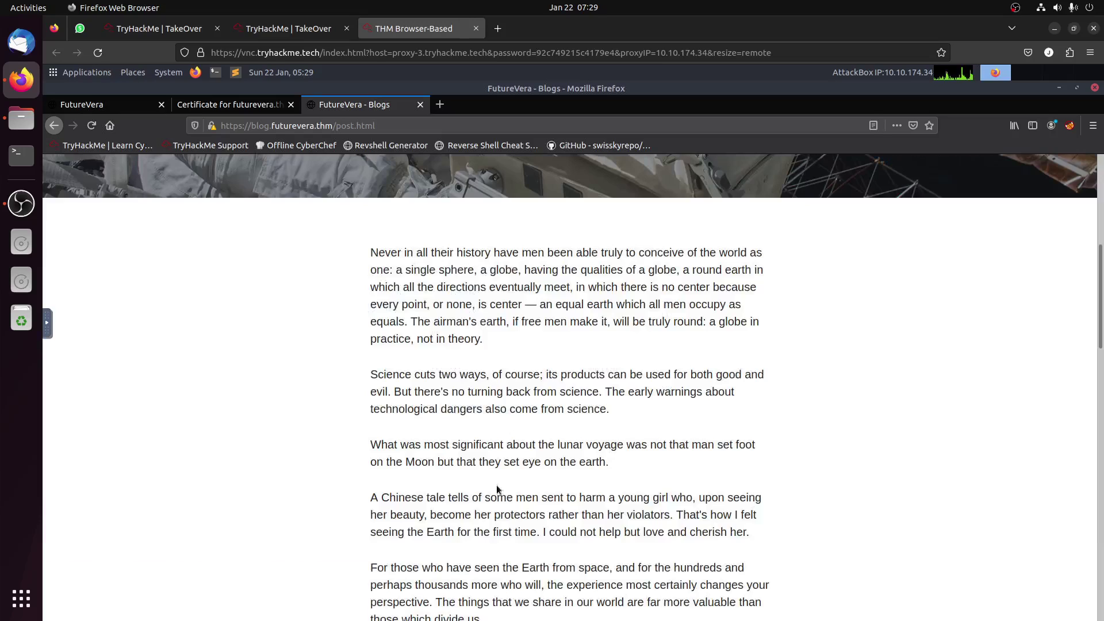
{"action": "scroll", "coordinate": [503, 492], "scroll_direction": "down", "scroll_amount": 7}
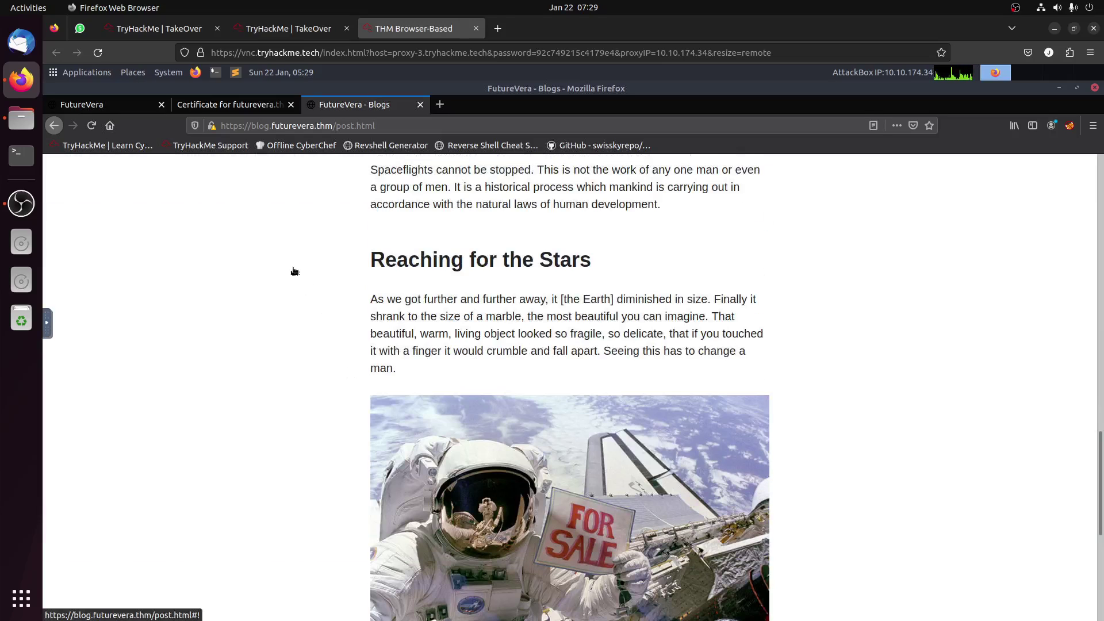
- View blog.futurevera.thm's certificate, self-issued by Futurevera, then return to the blog tab
{"action": "left_click", "coordinate": [211, 126]}
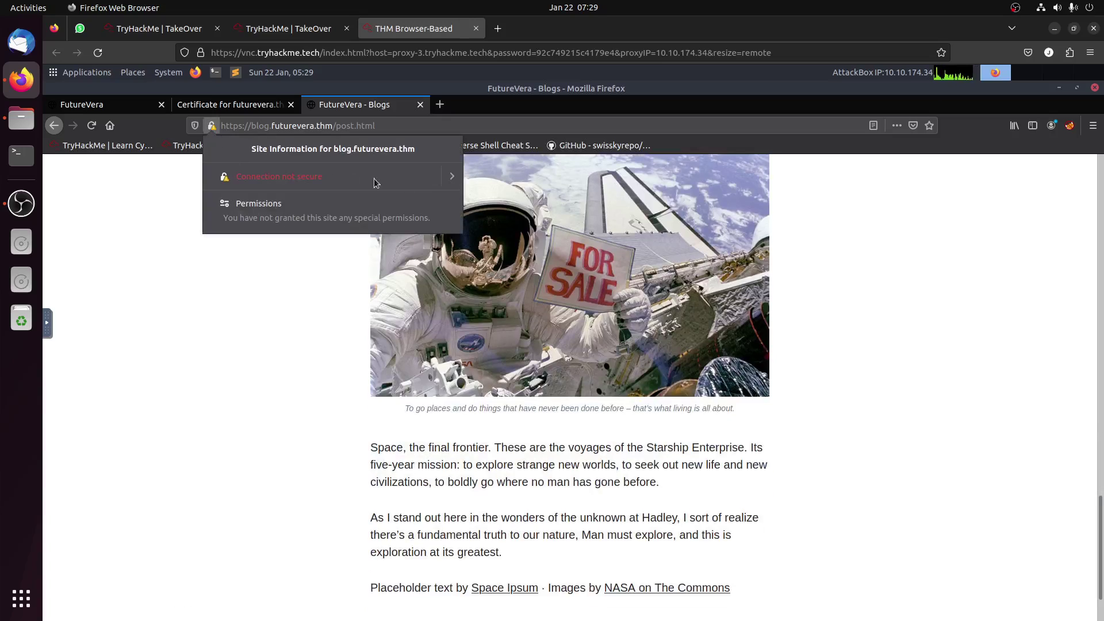
{"action": "left_click", "coordinate": [447, 179]}
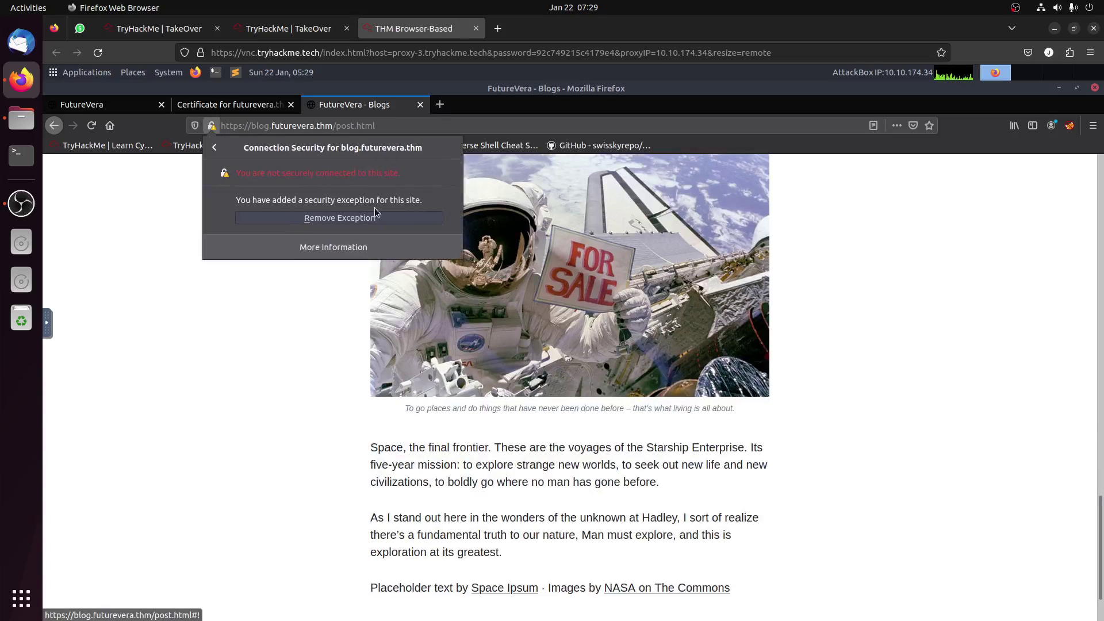
{"action": "left_click", "coordinate": [334, 247]}
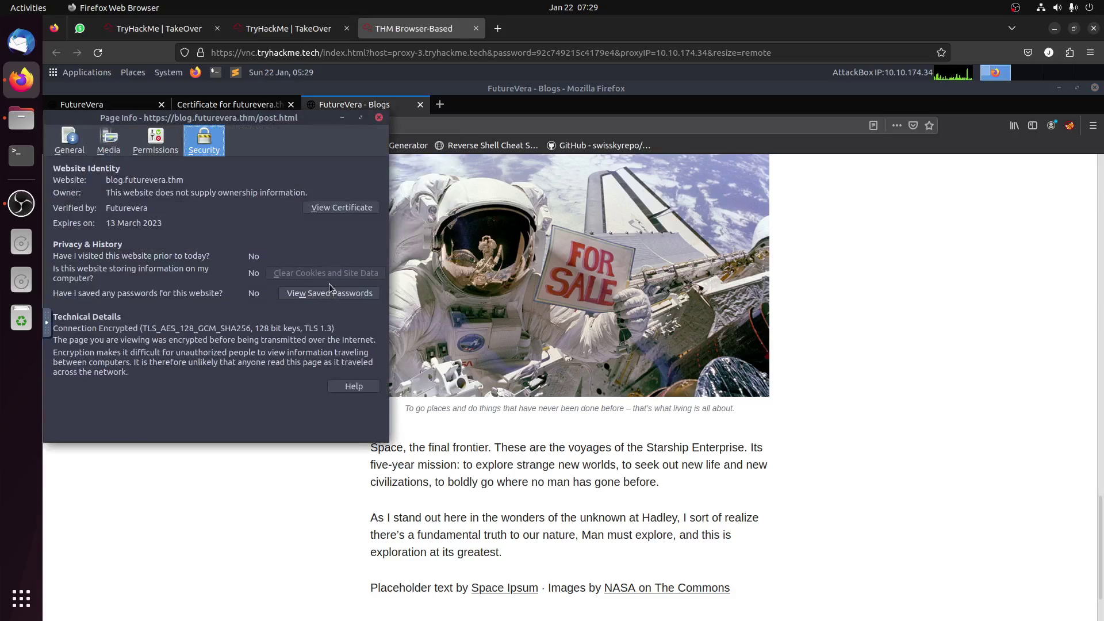
{"action": "left_click", "coordinate": [342, 208]}
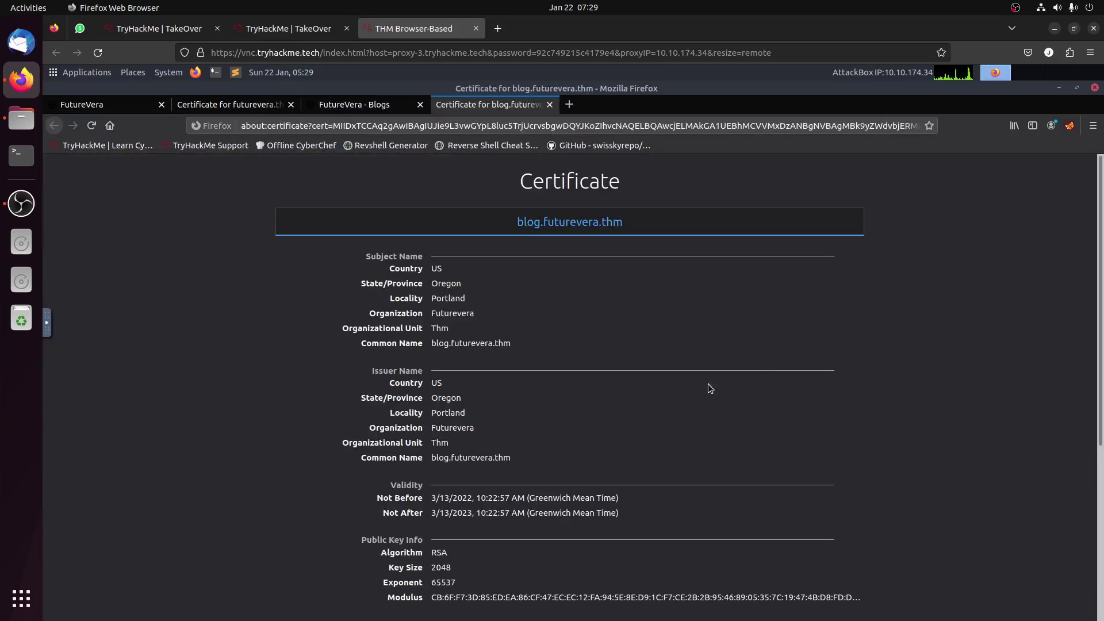
{"action": "scroll", "coordinate": [708, 384], "scroll_direction": "down", "scroll_amount": 2}
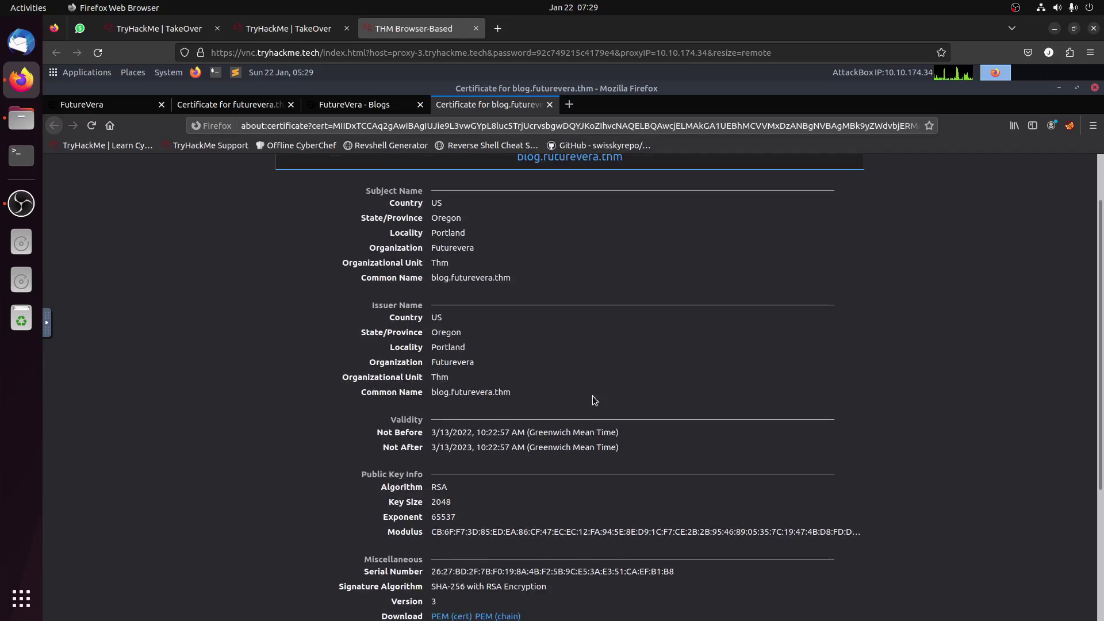
{"action": "left_click_drag", "start_coordinate": [595, 399], "coordinate": [430, 394]}
{"action": "scroll", "coordinate": [498, 492], "scroll_direction": "down", "scroll_amount": 6}
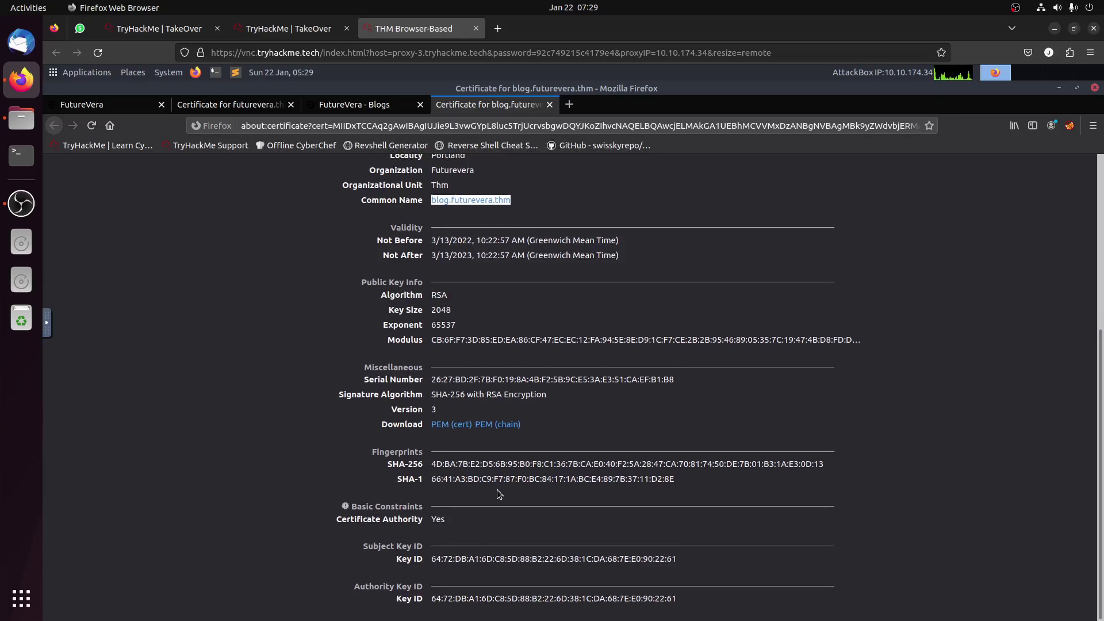
{"action": "left_click", "coordinate": [358, 105]}
{"action": "left_click", "coordinate": [293, 126]}
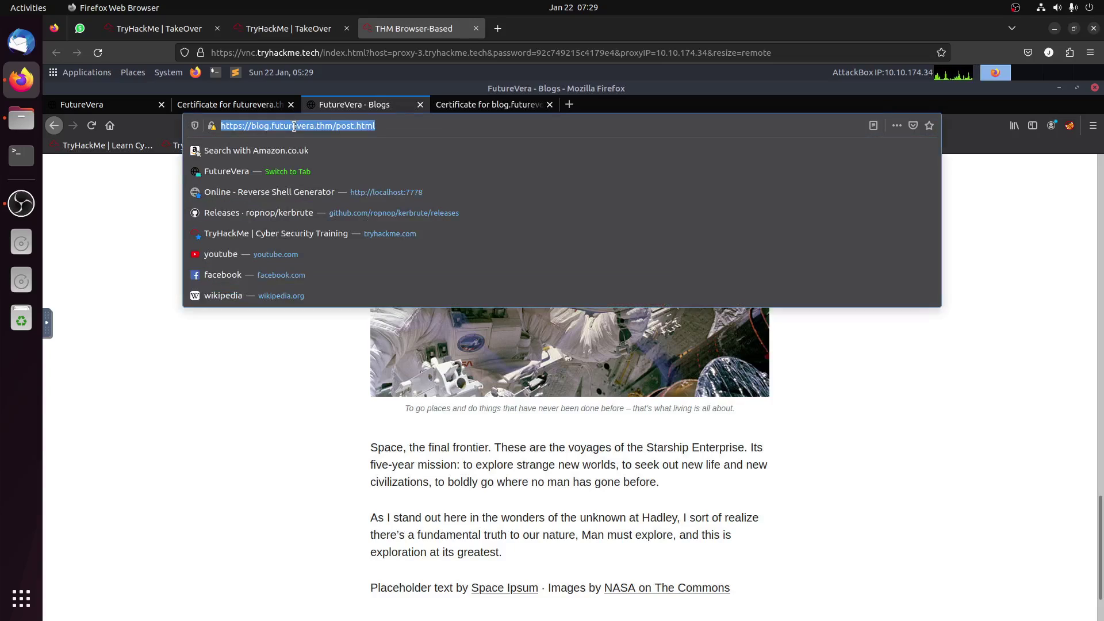
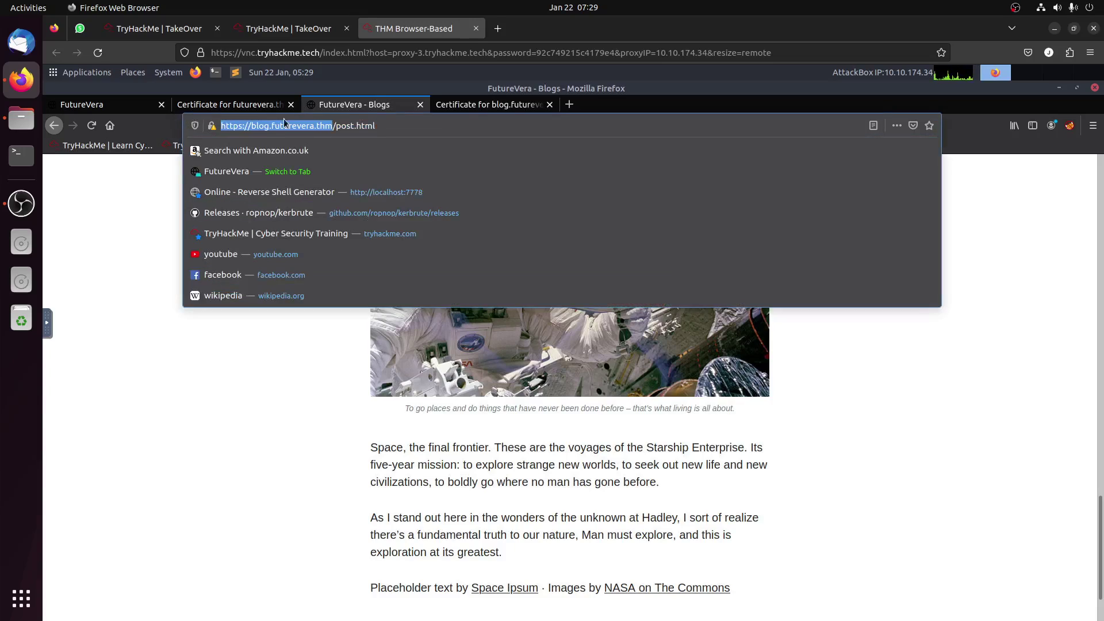
- In a new tab, paste the blog.futurevera.thm address and select 'blog' to replace it
{"action": "left_click", "coordinate": [555, 106]}
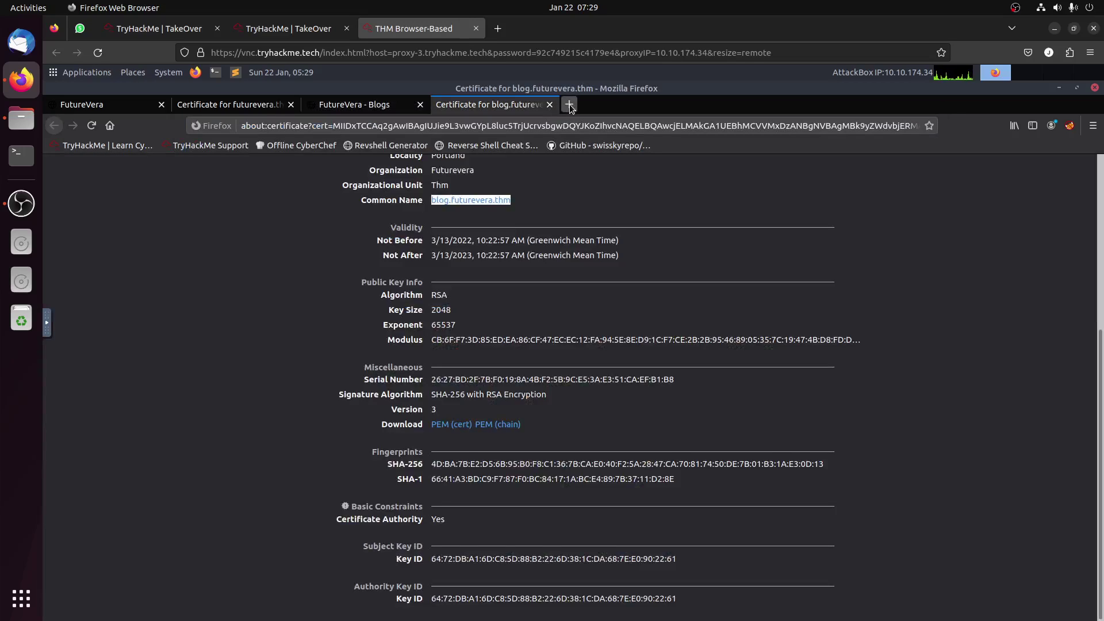
{"action": "left_click", "coordinate": [570, 105]}
{"action": "type", "text": "https://blog.futurevera.thm"}
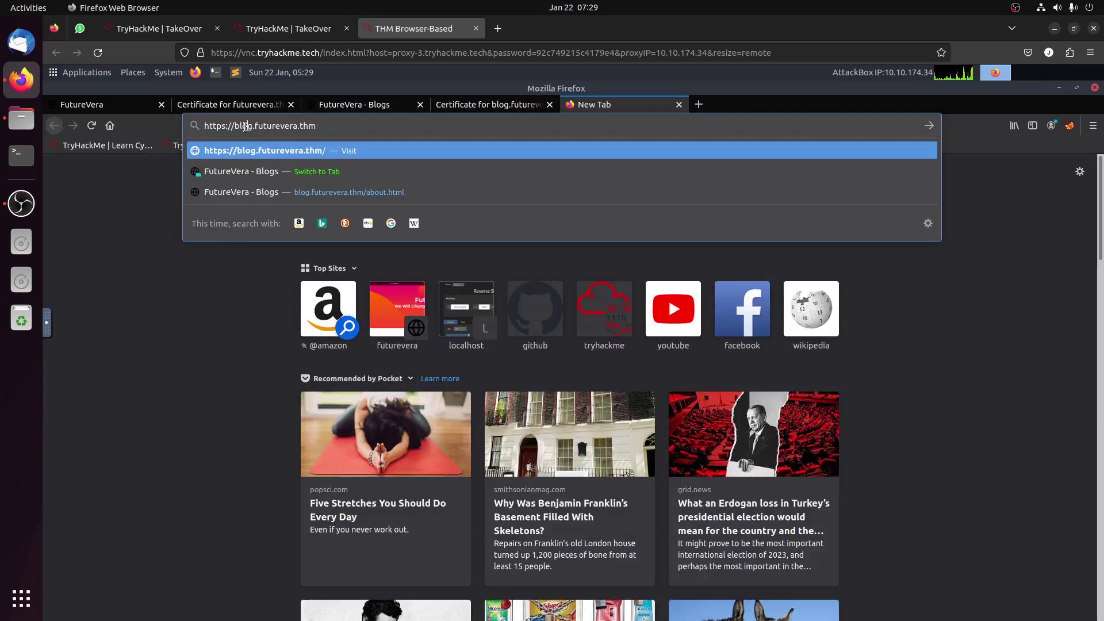
{"action": "double_click", "coordinate": [245, 127]}
- Load support.futurevera.thm and accept the certificate risk warning to reach the Support page
{"action": "type", "text": "support"}
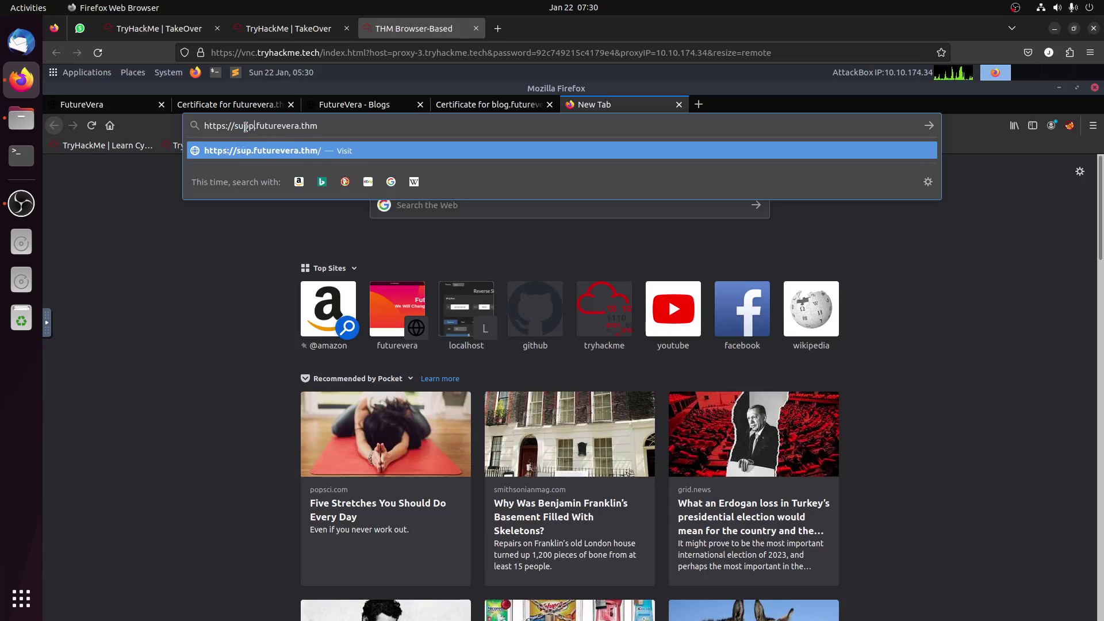
{"action": "key", "text": "Return"}
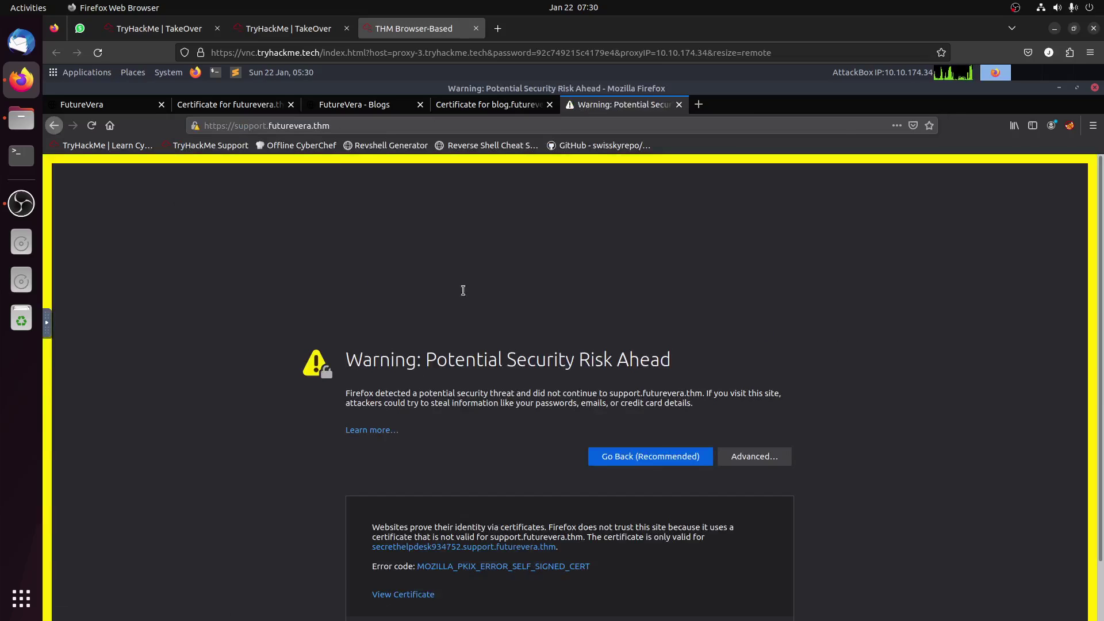
{"action": "scroll", "coordinate": [843, 426], "scroll_direction": "down", "scroll_amount": 2}
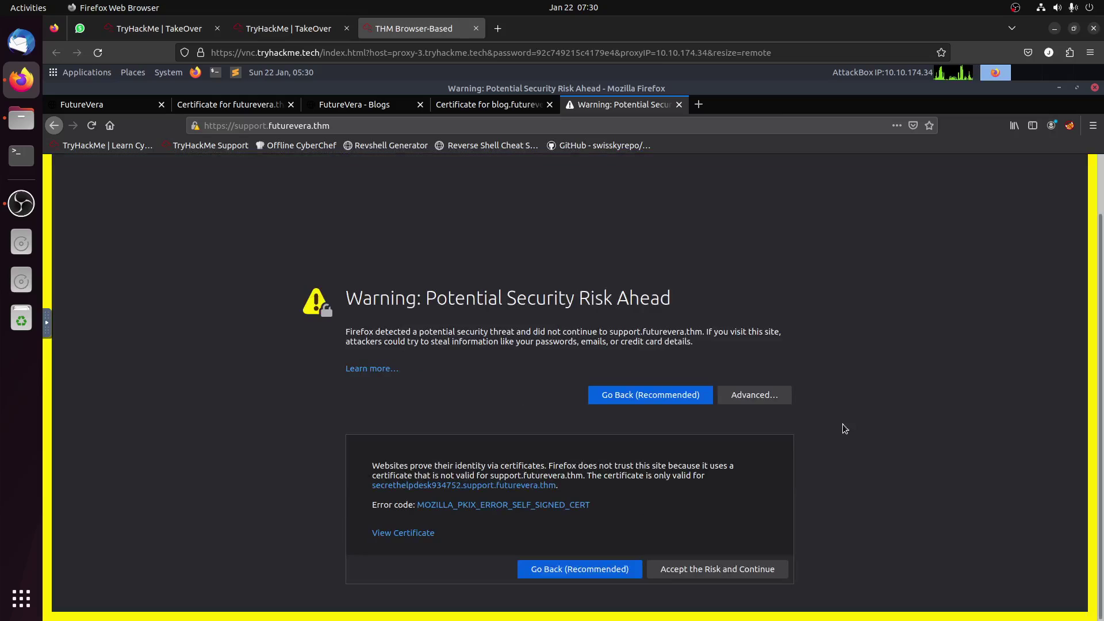
{"action": "left_click", "coordinate": [701, 570]}
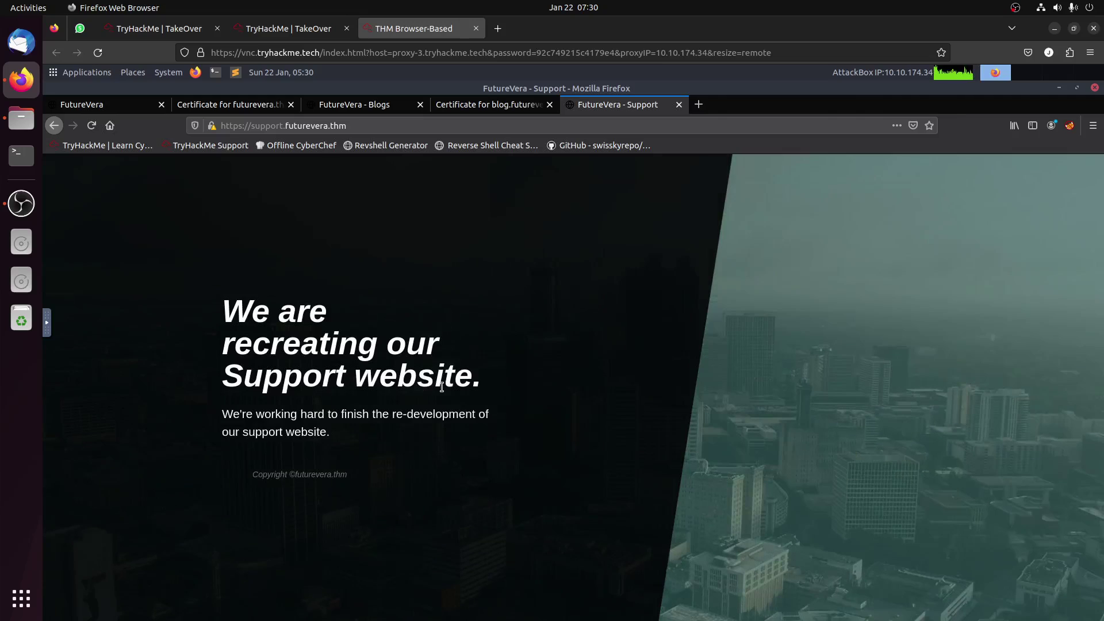
- Open the support.futurevera.thm certificate from the lock icon's security details and scroll to Subject Alt Names
{"action": "left_click", "coordinate": [211, 126]}
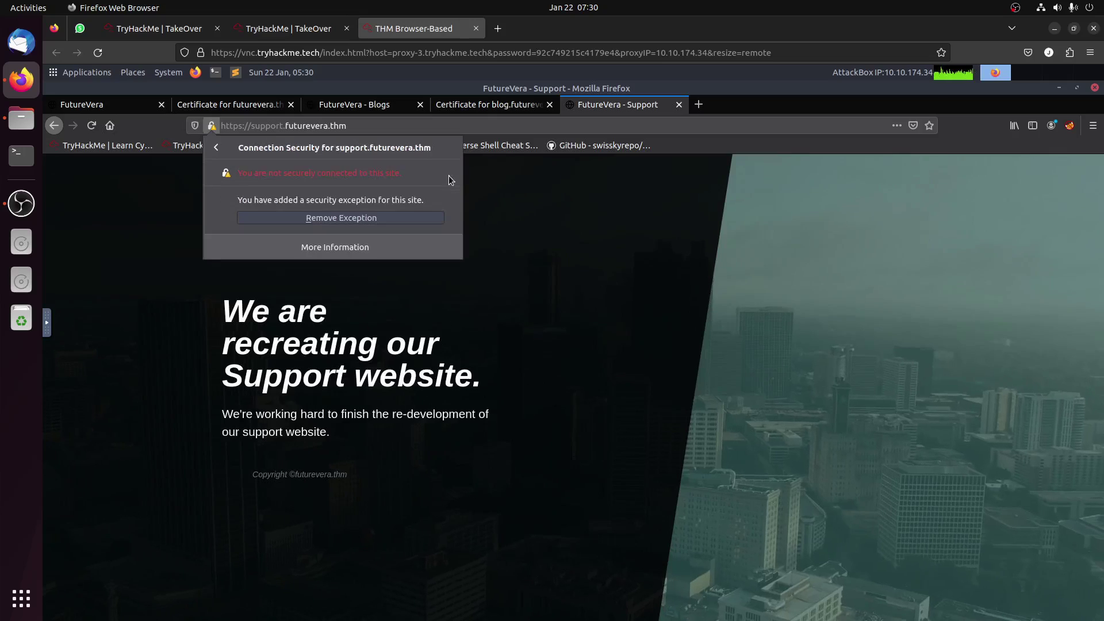
{"action": "left_click", "coordinate": [450, 177]}
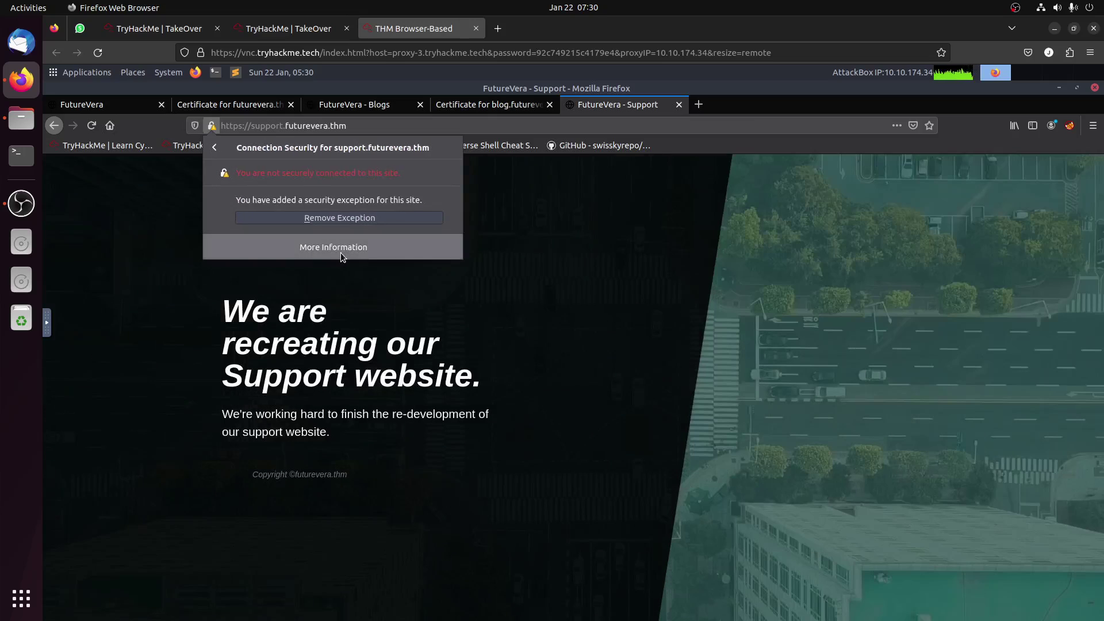
{"action": "left_click", "coordinate": [341, 253]}
{"action": "left_click", "coordinate": [341, 222]}
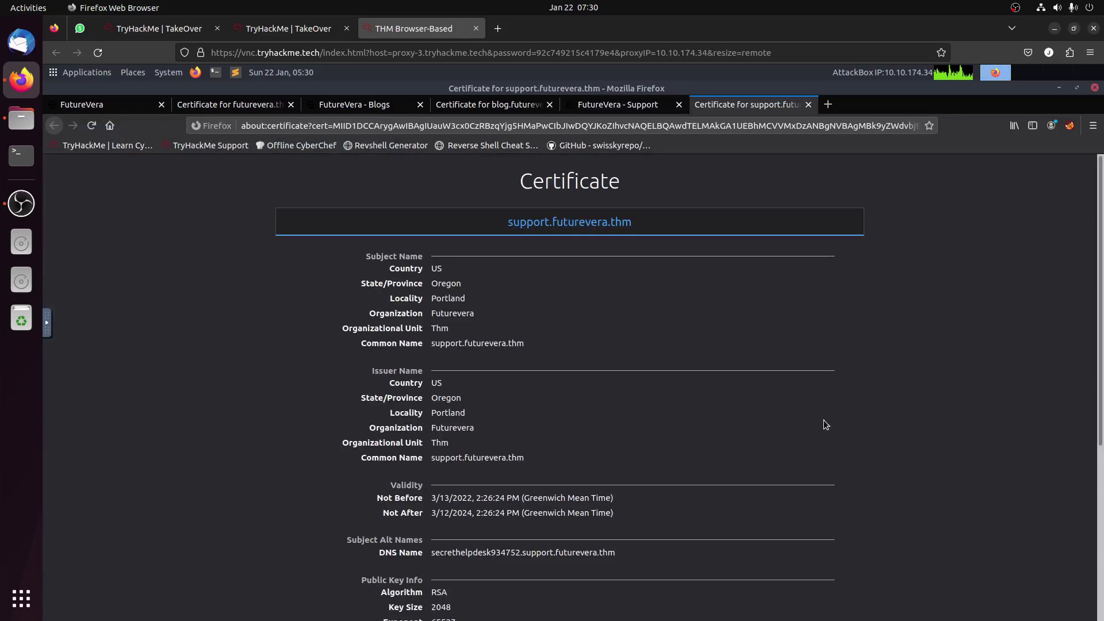
{"action": "scroll", "coordinate": [826, 424], "scroll_direction": "down", "scroll_amount": 5}
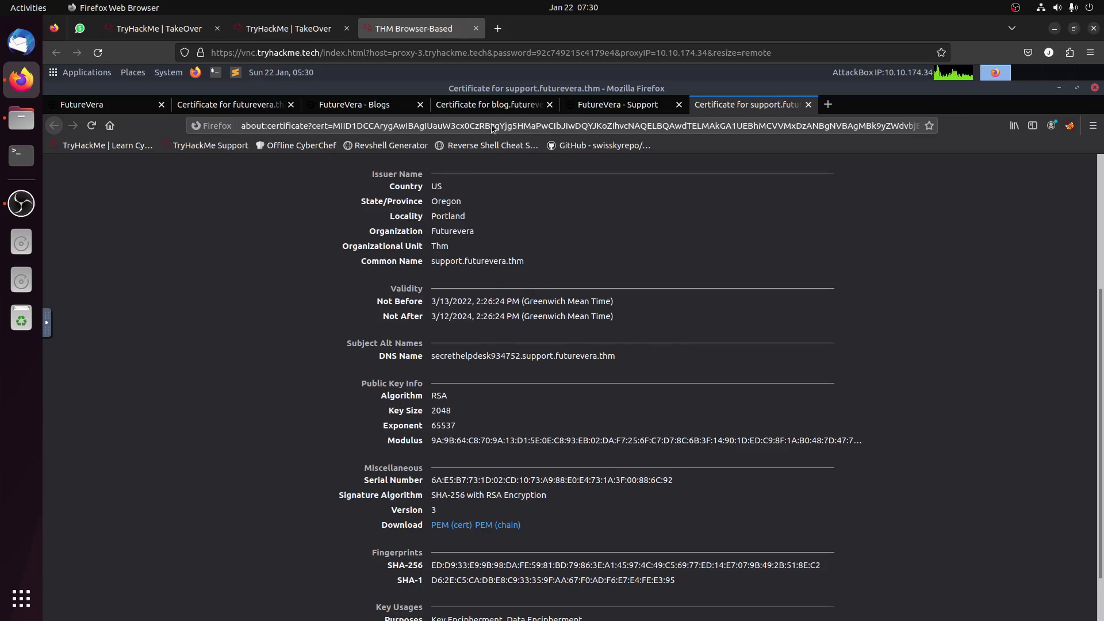
- Compare the blog.futurevera.thm certificate with the support.futurevera.thm certificate
{"action": "left_click", "coordinate": [482, 106]}
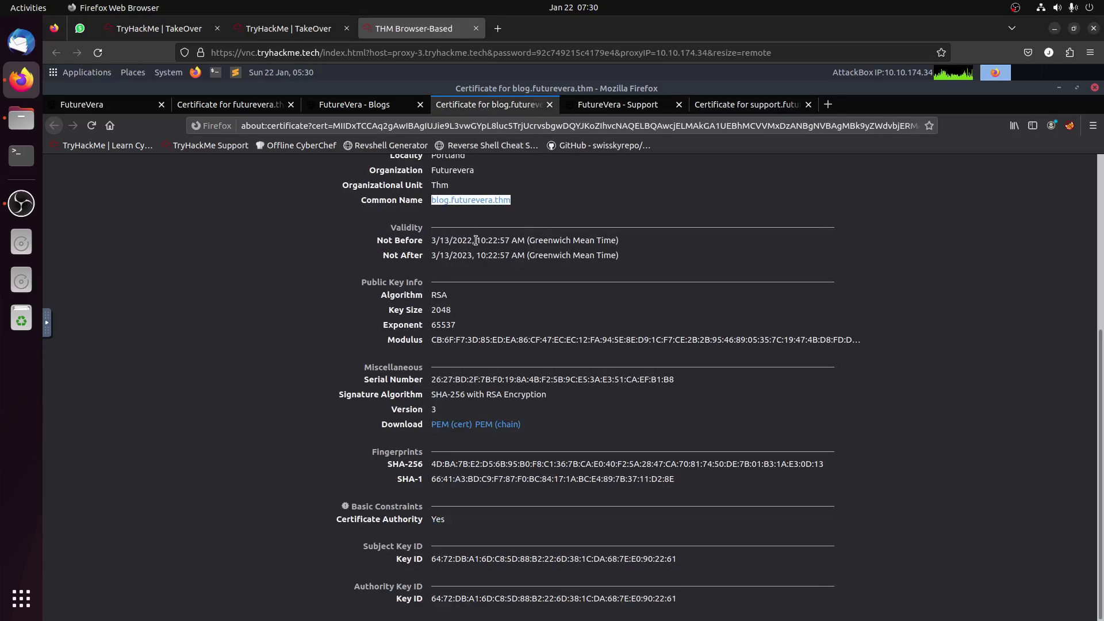
{"action": "left_click", "coordinate": [614, 405]}
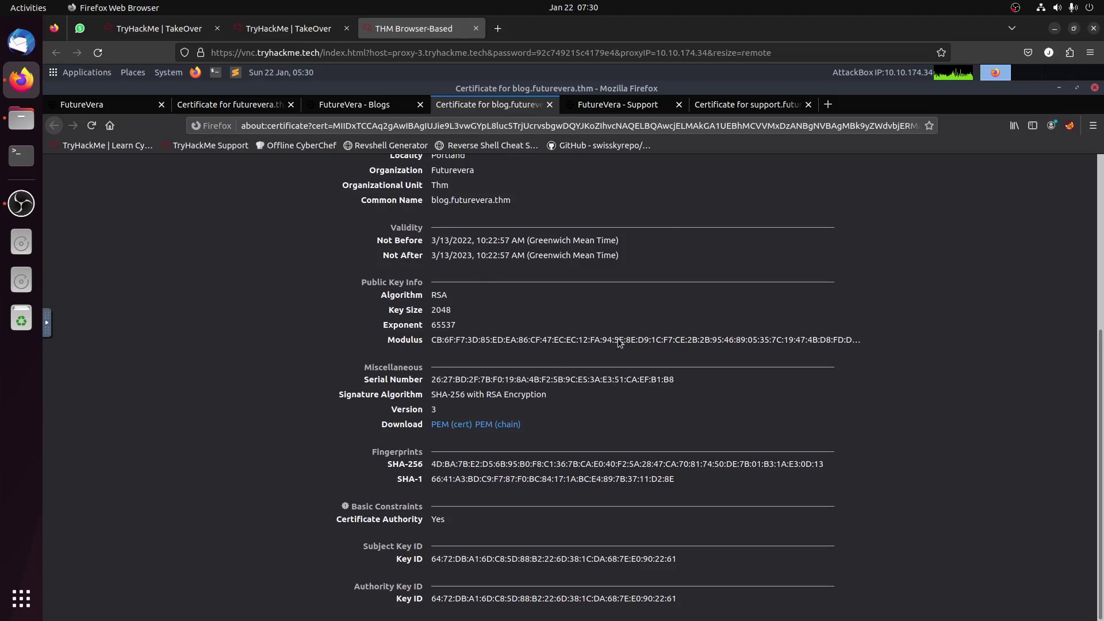
{"action": "left_click", "coordinate": [716, 99]}
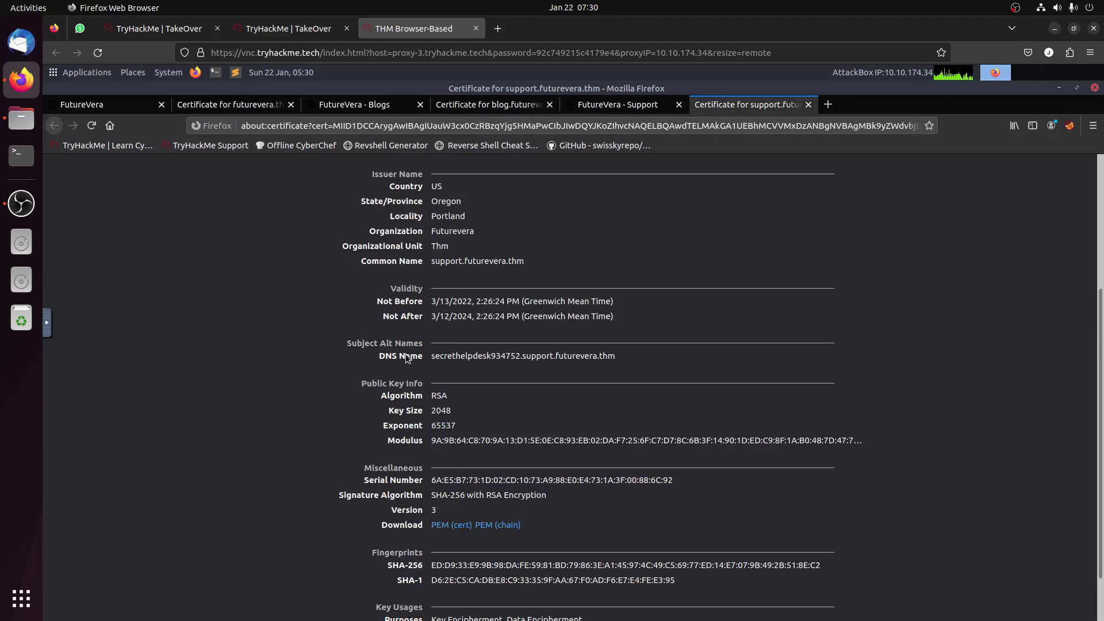
- Copy the DNS Name secrethelpdesk934752.support.futurevera.thm from the support certificate
{"action": "left_click_drag", "start_coordinate": [431, 357], "coordinate": [616, 363]}
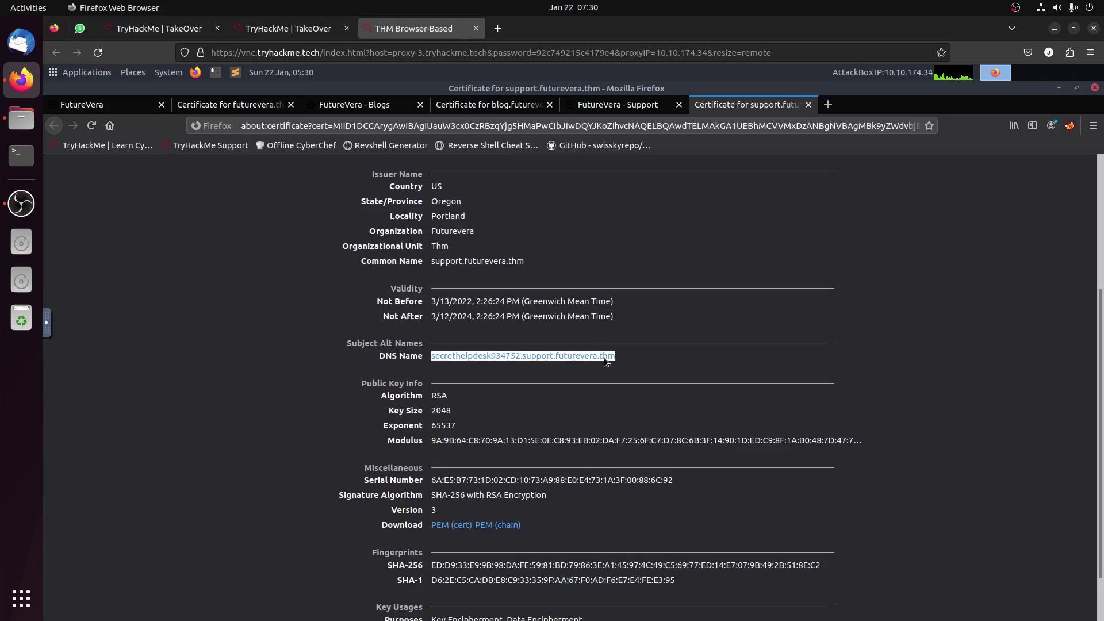
{"action": "right_click", "coordinate": [605, 357]}
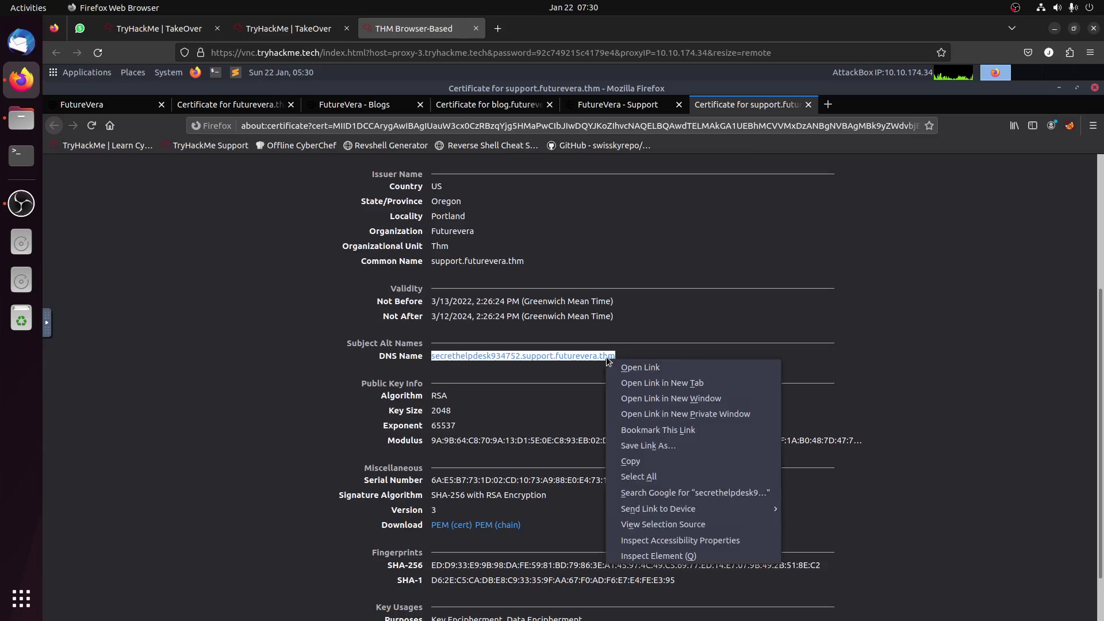
{"action": "left_click", "coordinate": [658, 464]}
{"action": "left_click", "coordinate": [489, 370]}
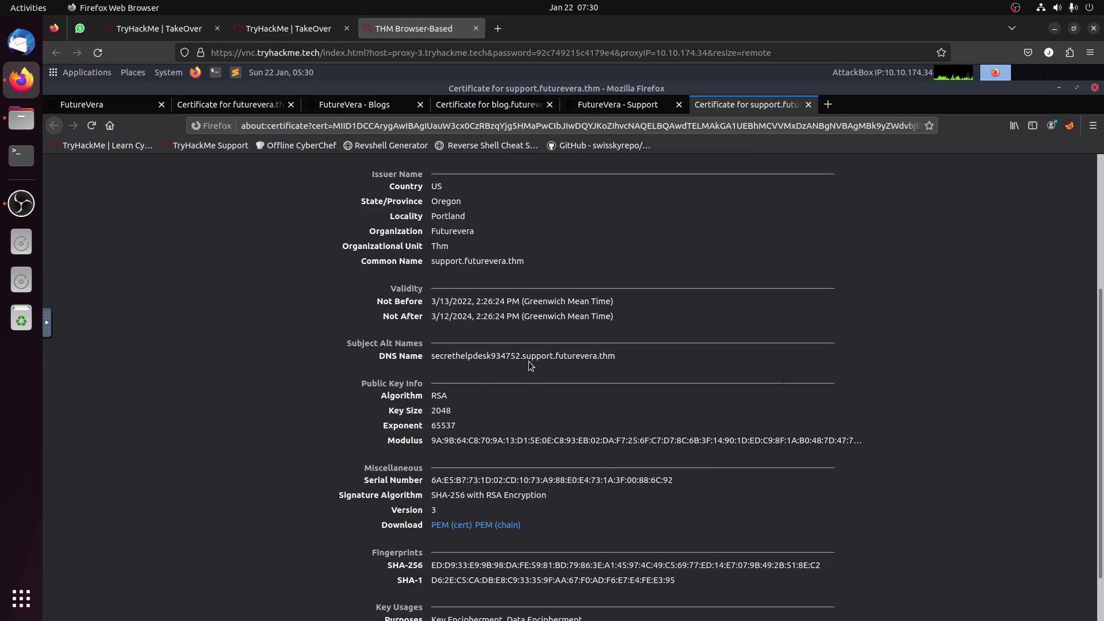
{"action": "left_click_drag", "start_coordinate": [523, 357], "coordinate": [558, 358]}
- Add '10.10.28.116 secrethelpdesk934752.support.futurevera.thm' to /etc/hosts in vim and save with :w
{"action": "left_click", "coordinate": [1059, 89]}
{"action": "left_click", "coordinate": [526, 301]}
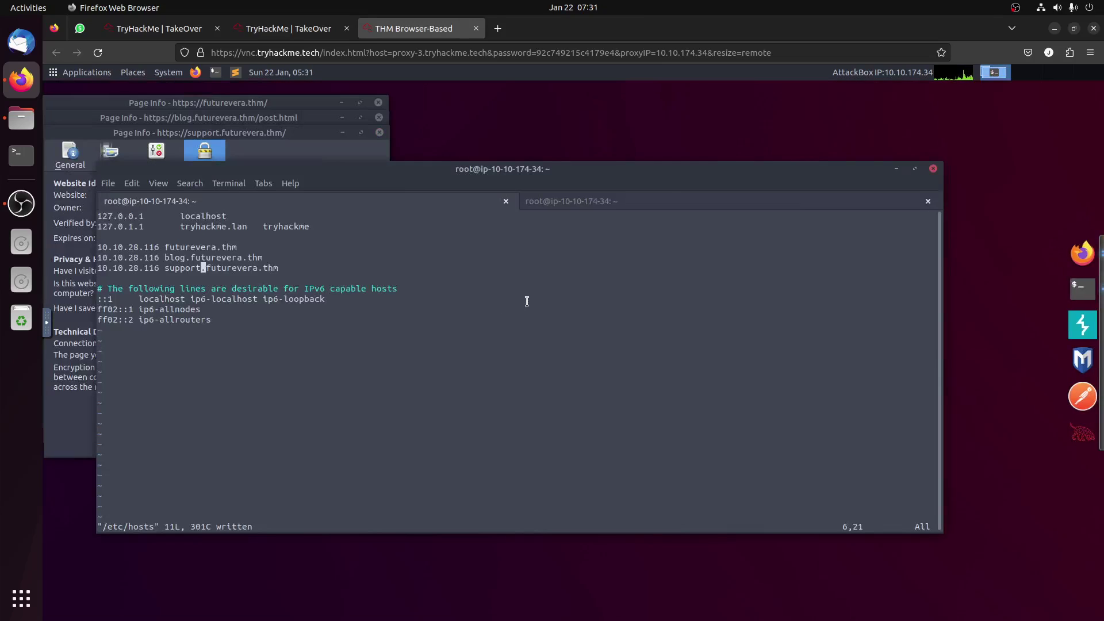
{"action": "key", "text": "Down"}
{"action": "type", "text": "i"}
{"action": "type", "text": "10.10"}
{"action": "type", "text": "."}
{"action": "type", "text": "28"}
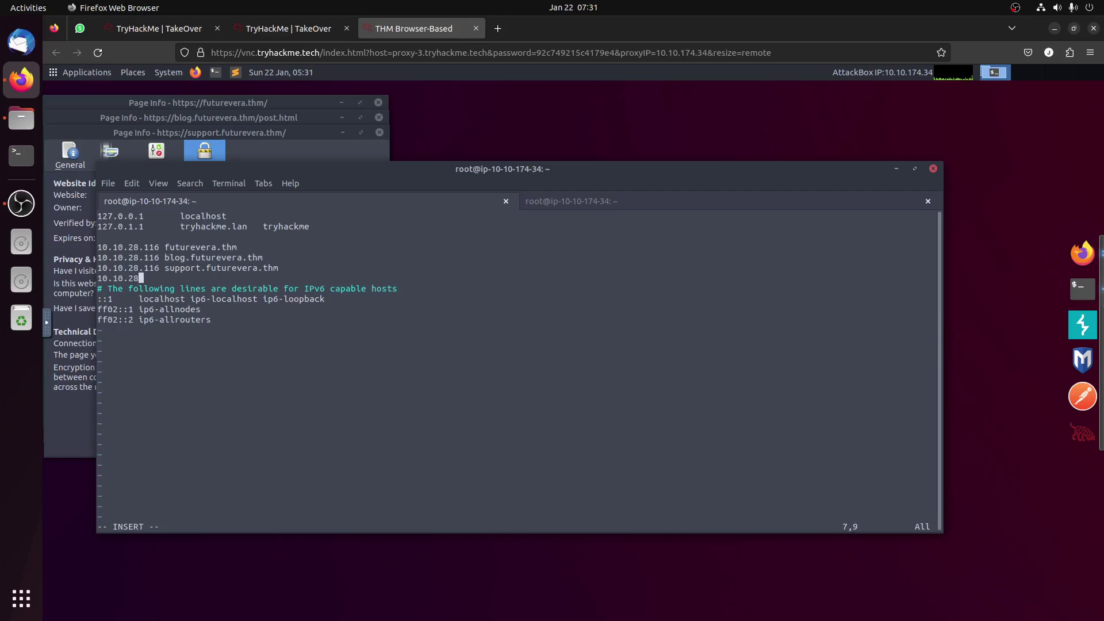
{"action": "type", "text": ".116"}
{"action": "right_click", "coordinate": [436, 275]}
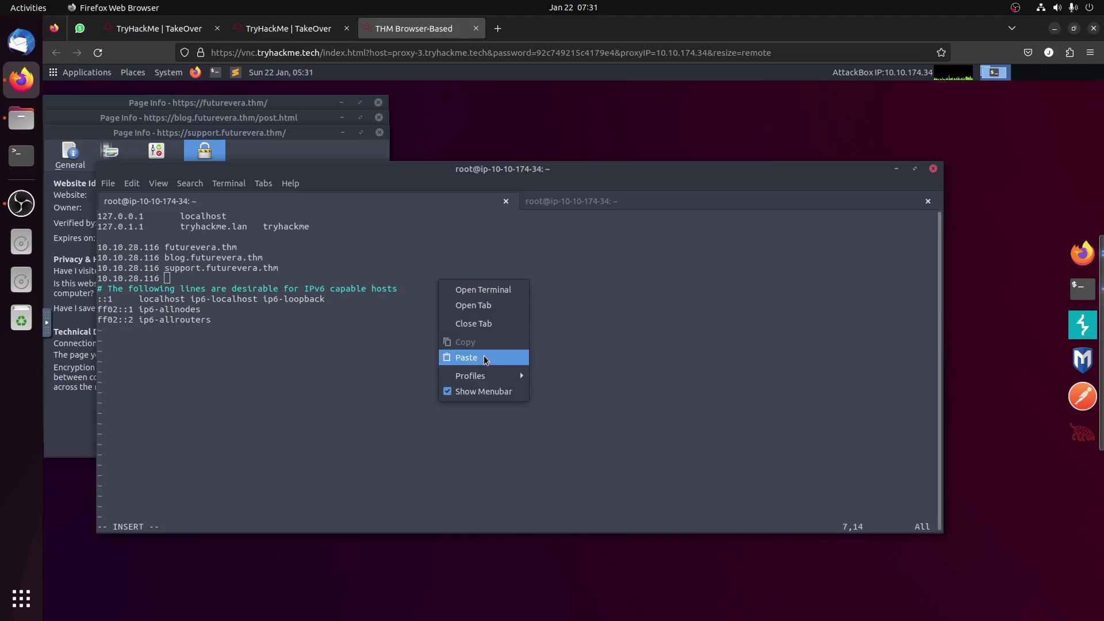
{"action": "left_click", "coordinate": [485, 356]}
{"action": "key", "text": "Escape"}
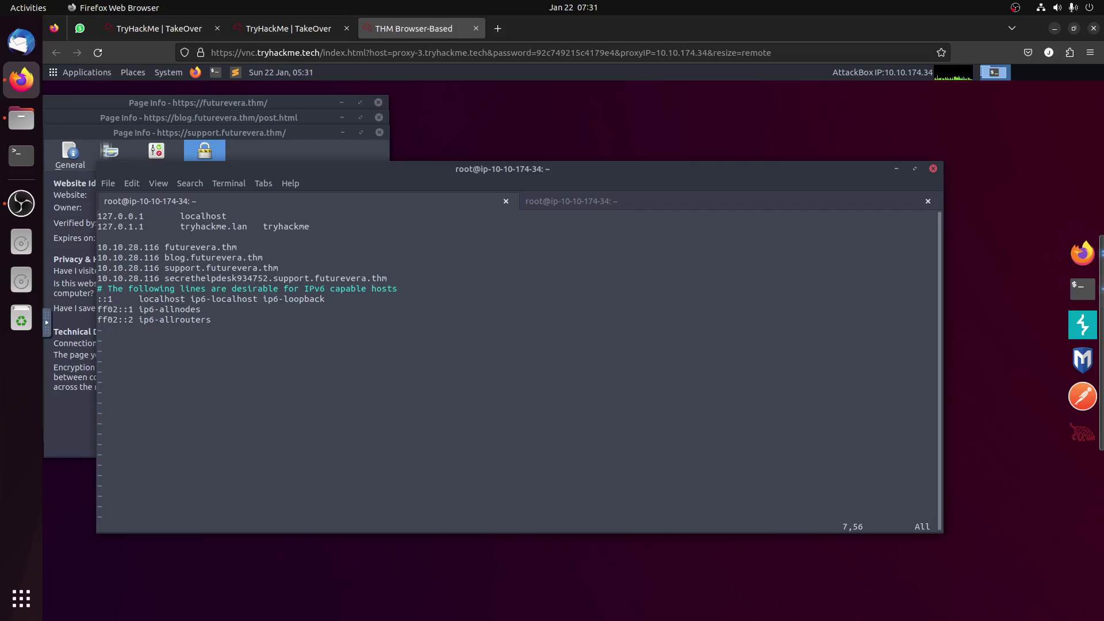
{"action": "type", "text": ":w"}
{"action": "key", "text": "Return"}
{"action": "left_click", "coordinate": [551, 204]}
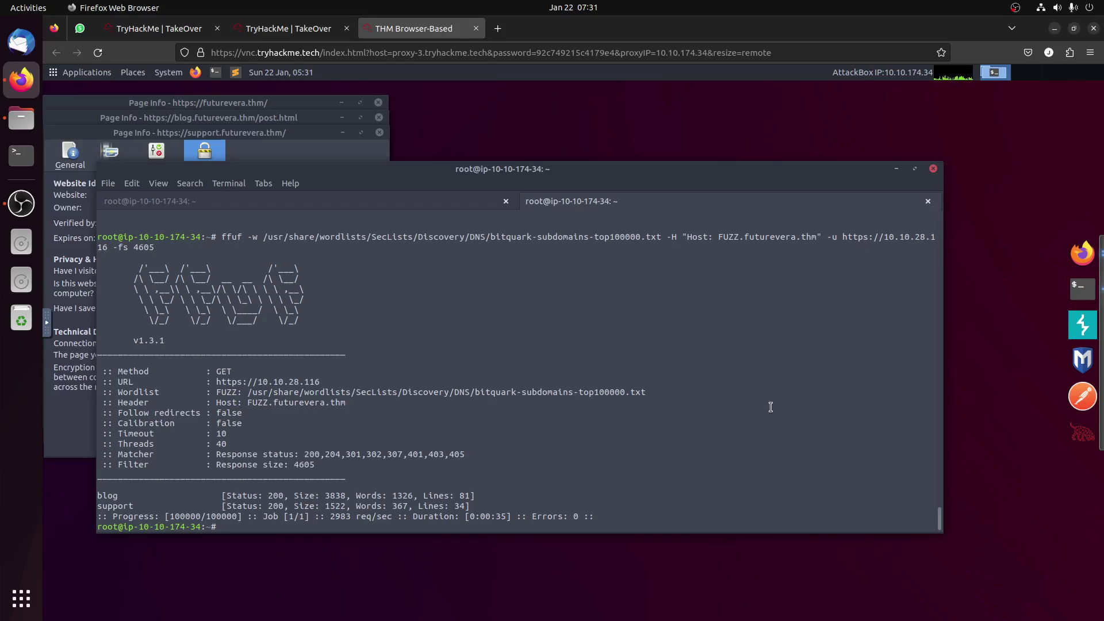
{"action": "key", "text": "Up"}
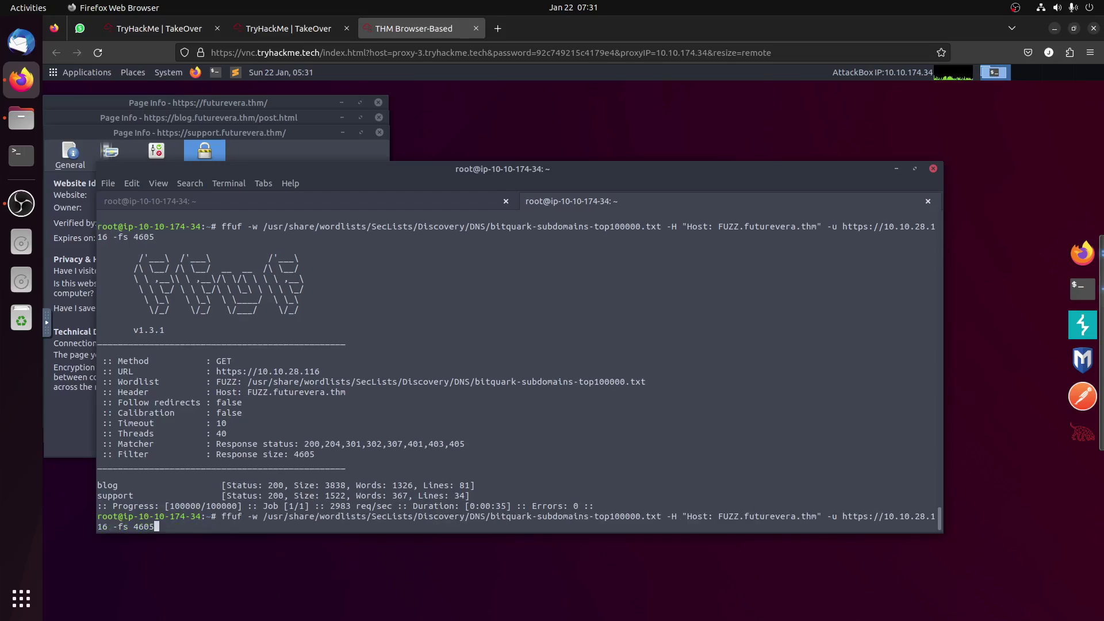
{"action": "key", "text": "BackSpace"}
{"action": "key", "text": "BackSpace"}
{"action": "key", "text": "BackSpace"}
{"action": "key", "text": "BackSpace"}
{"action": "key", "text": "BackSpace"}
{"action": "key", "text": "BackSpace"}
{"action": "key", "text": "BackSpace"}
{"action": "key", "text": "BackSpace"}
{"action": "key", "text": "Left"}
{"action": "key", "text": "Left"}
{"action": "key", "text": "Left"}
{"action": "key", "text": "Left"}
{"action": "key", "text": "Left"}
{"action": "key", "text": "Left"}
{"action": "key", "text": "Left"}
{"action": "key", "text": "Left"}
{"action": "key", "text": "Left"}
{"action": "key", "text": "Left"}
{"action": "key", "text": "Left"}
{"action": "key", "text": "Left"}
{"action": "key", "text": "Left"}
{"action": "key", "text": "Left"}
{"action": "key", "text": "Left"}
{"action": "key", "text": "Left"}
{"action": "key", "text": "Left"}
{"action": "key", "text": "Delete"}
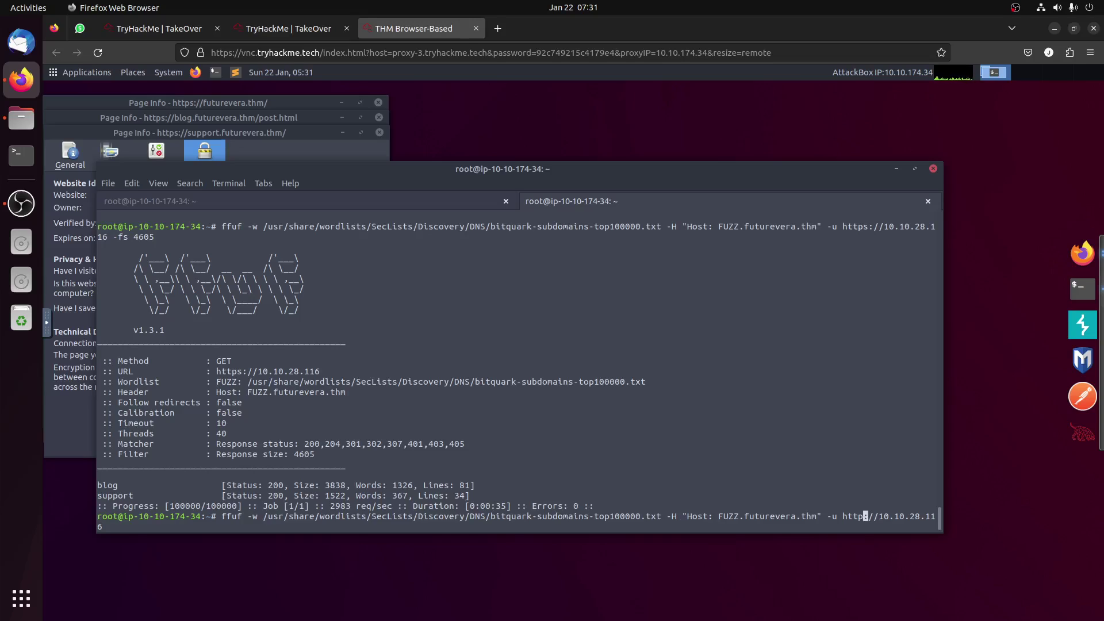
{"action": "key", "text": "Return"}
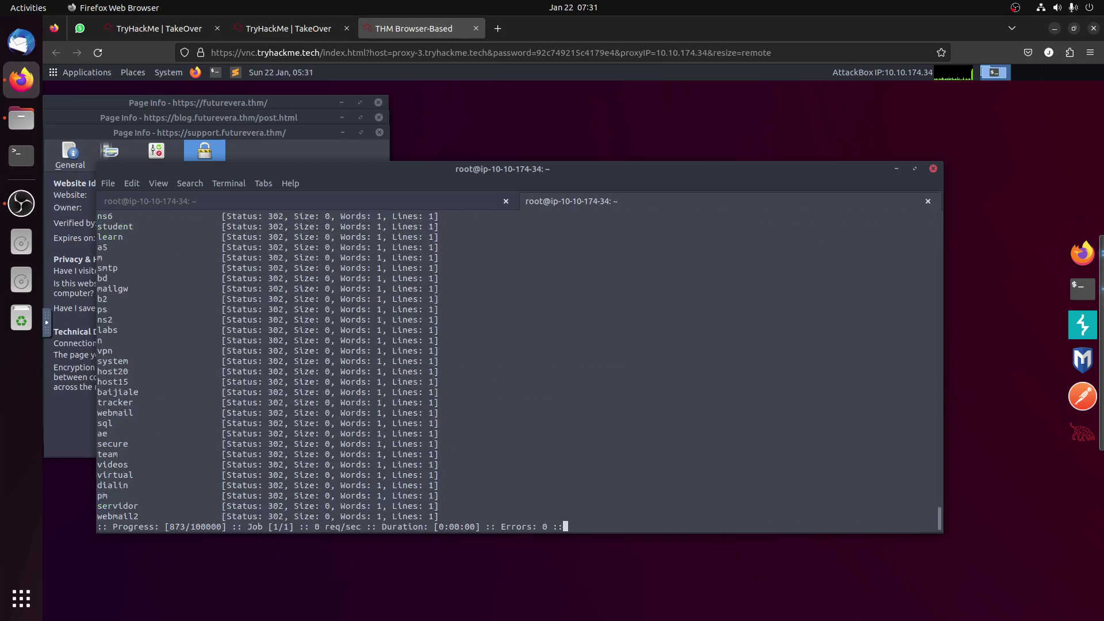
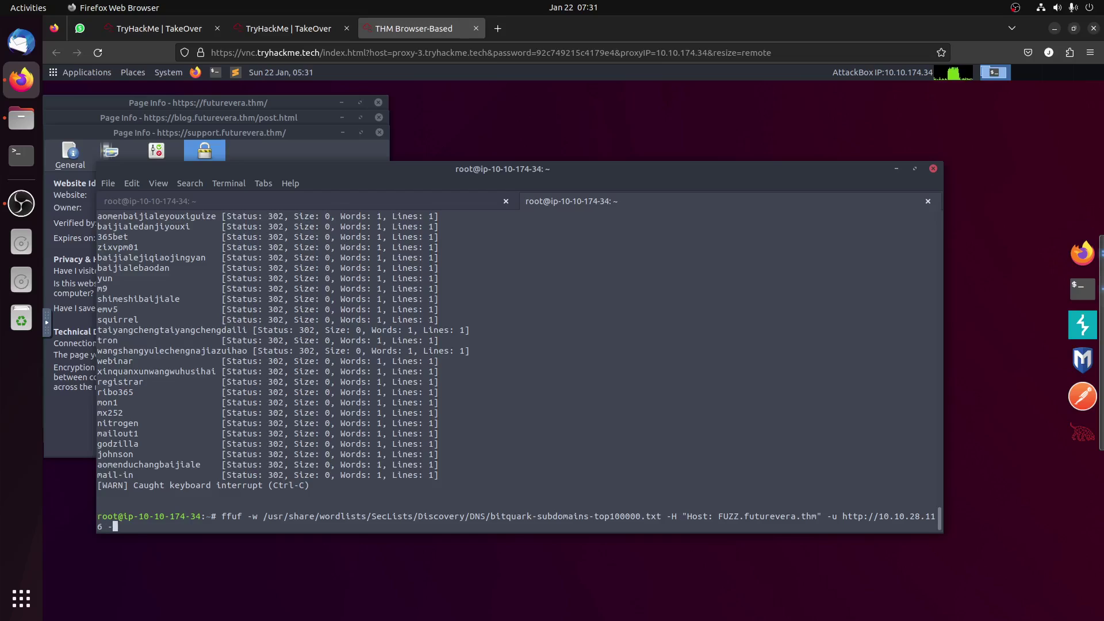
- Rerun the ffuf vhost scan with -fs 0 and review the portal and payroll hits
{"action": "type", "text": "fs 0"}
{"action": "key", "text": "Return"}
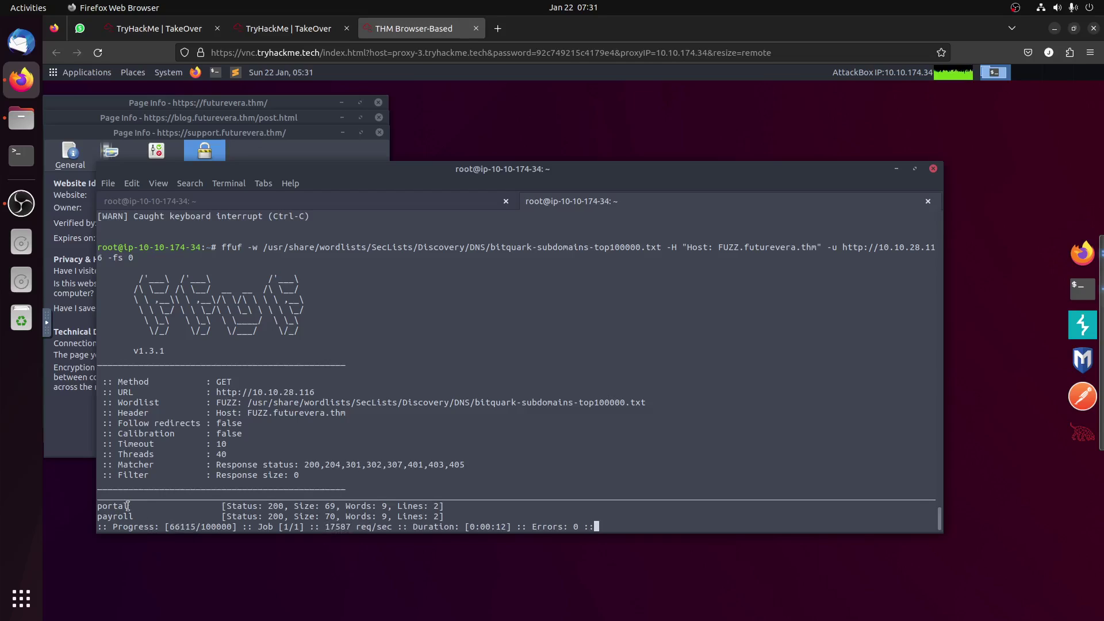
{"action": "left_click_drag", "start_coordinate": [129, 507], "coordinate": [90, 508]}
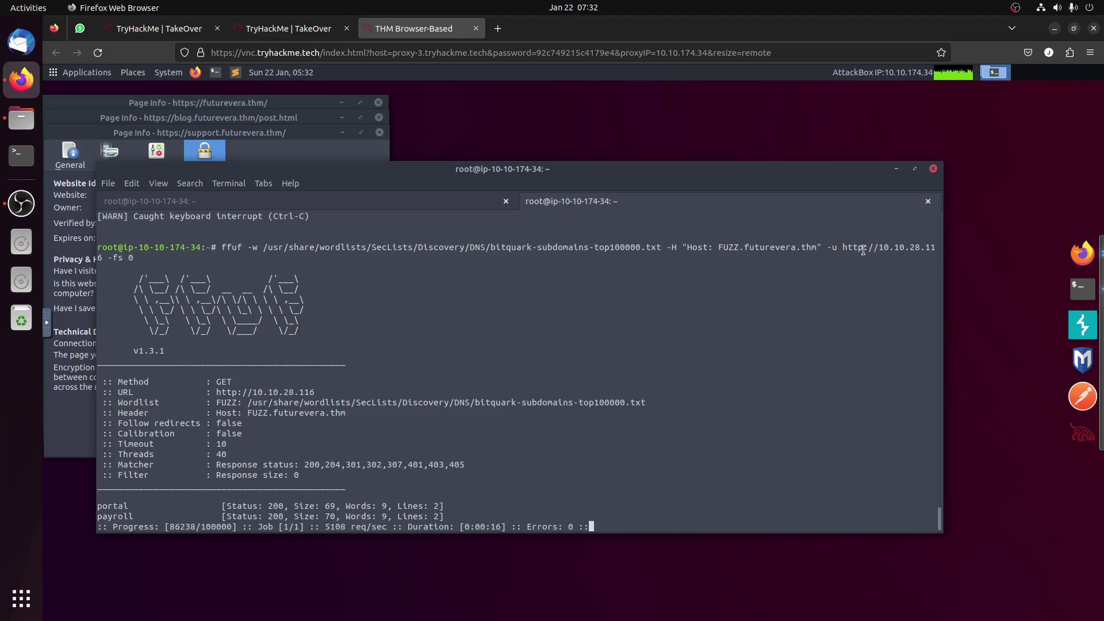
{"action": "left_click", "coordinate": [1077, 291]}
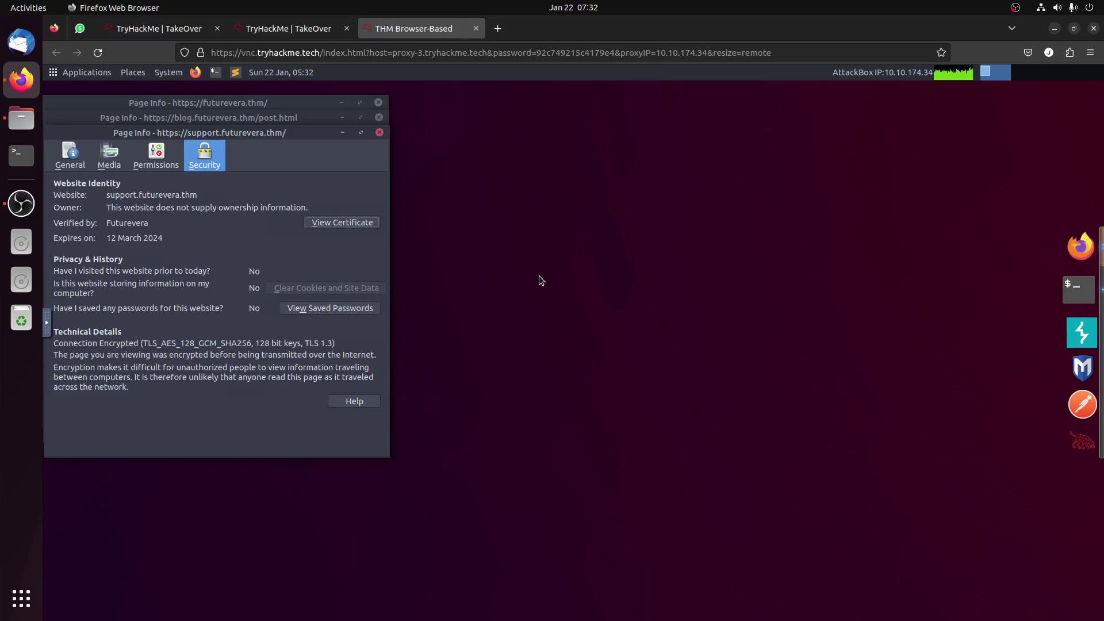
{"action": "left_click", "coordinate": [1082, 293]}
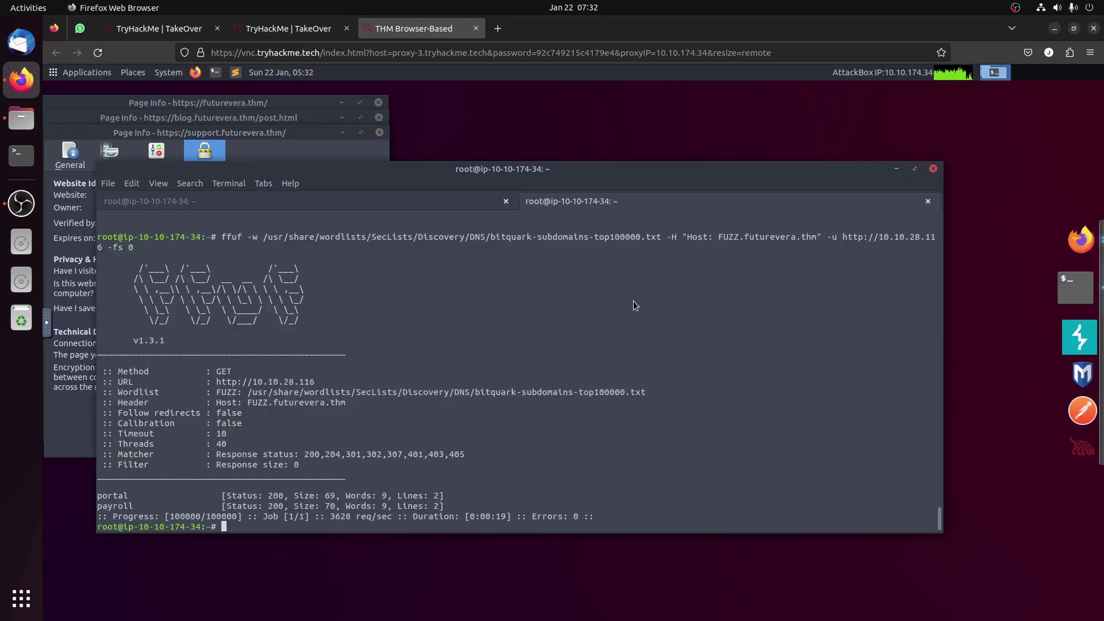
- In the vim session for /etc/hosts, open a new line and copy the support.futurevera.thm entry
{"action": "left_click", "coordinate": [412, 202]}
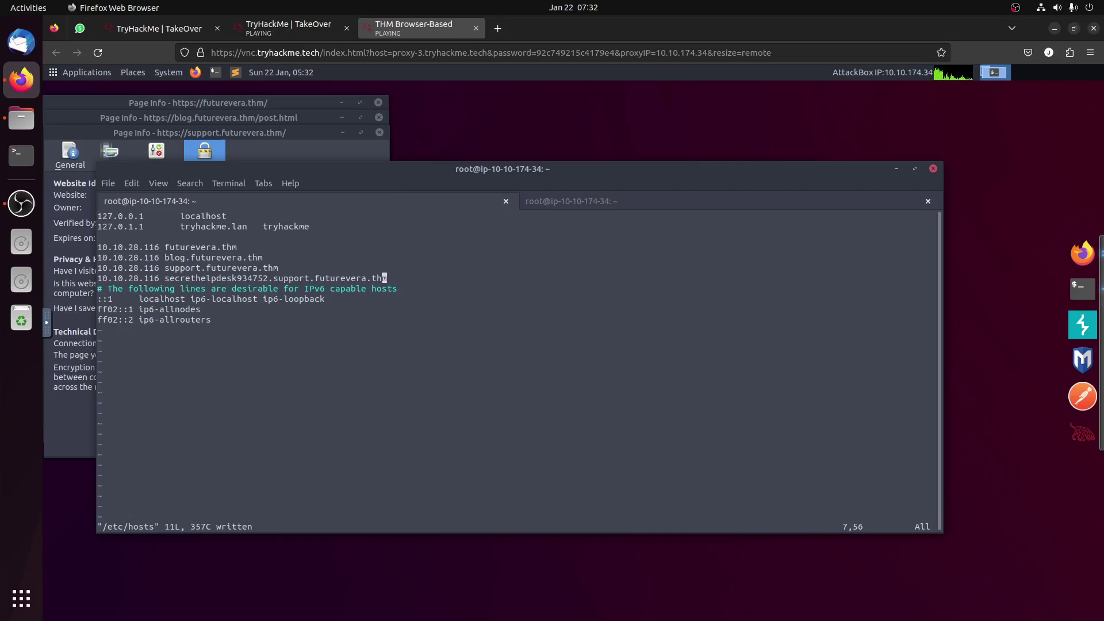
{"action": "key", "text": "A"}
{"action": "key", "text": "Return"}
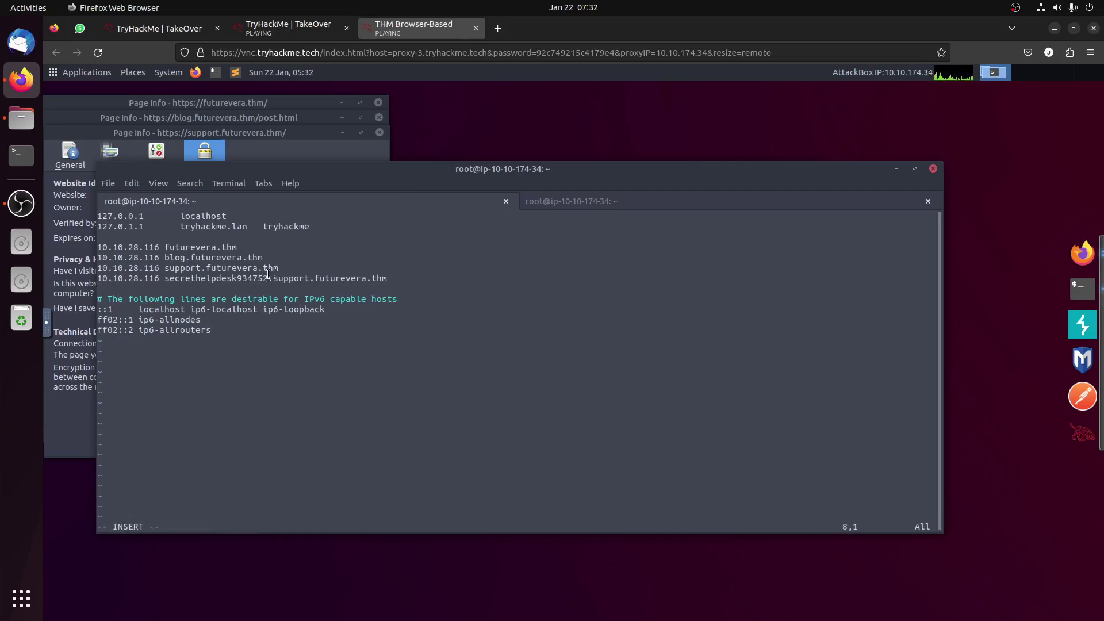
{"action": "left_click_drag", "start_coordinate": [277, 268], "coordinate": [98, 268]}
{"action": "right_click", "coordinate": [146, 279]}
{"action": "left_click", "coordinate": [188, 339]}
- Paste the copied entry and change it to 10.10.28.116 portal.futurevera.thm
{"action": "left_click", "coordinate": [183, 290]}
{"action": "right_click", "coordinate": [185, 292]}
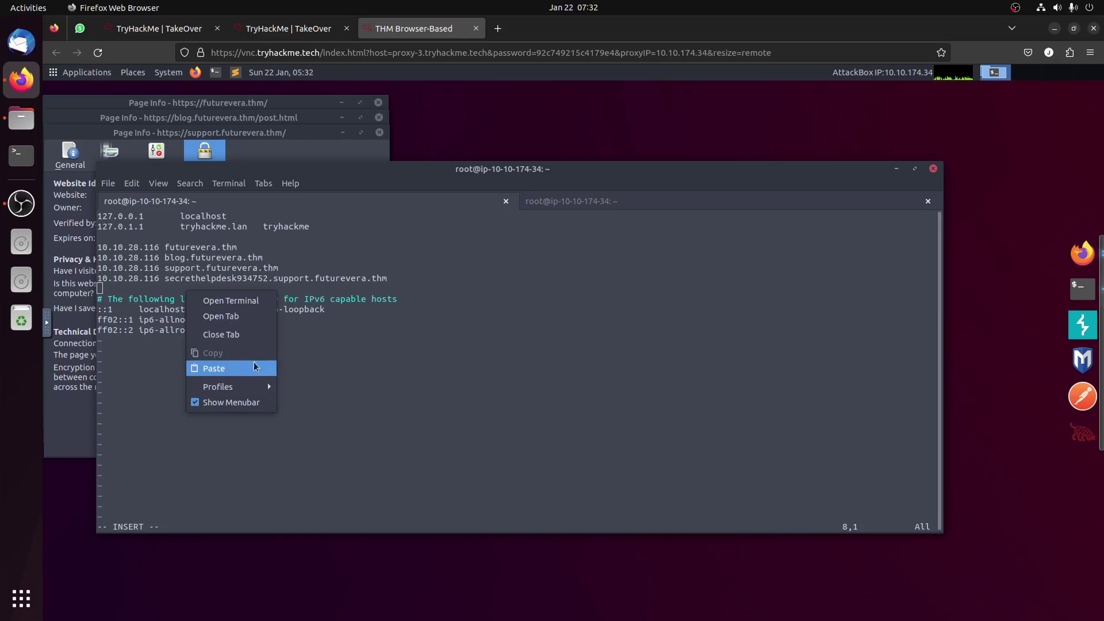
{"action": "left_click", "coordinate": [244, 368]}
{"action": "key", "text": "Left"}
{"action": "key", "text": "Left"}
{"action": "key", "text": "Left"}
{"action": "key", "text": "Left"}
{"action": "key", "text": "Left"}
{"action": "key", "text": "Left"}
{"action": "key", "text": "Left"}
{"action": "key", "text": "Left"}
{"action": "key", "text": "Left"}
{"action": "key", "text": "Left"}
{"action": "key", "text": "Left"}
{"action": "key", "text": "Left"}
{"action": "key", "text": "Left"}
{"action": "key", "text": "Left"}
{"action": "key", "text": "Left"}
{"action": "key", "text": "Delete"}
{"action": "key", "text": "BackSpace"}
{"action": "key", "text": "BackSpace"}
{"action": "key", "text": "BackSpace"}
{"action": "key", "text": "BackSpace"}
{"action": "key", "text": "BackSpace"}
{"action": "key", "text": "BackSpace"}
{"action": "type", "text": "portal"}
- Paste another copy below and delete 'support' to prepare the payroll entry
{"action": "key", "text": "End"}
{"action": "key", "text": "Return"}
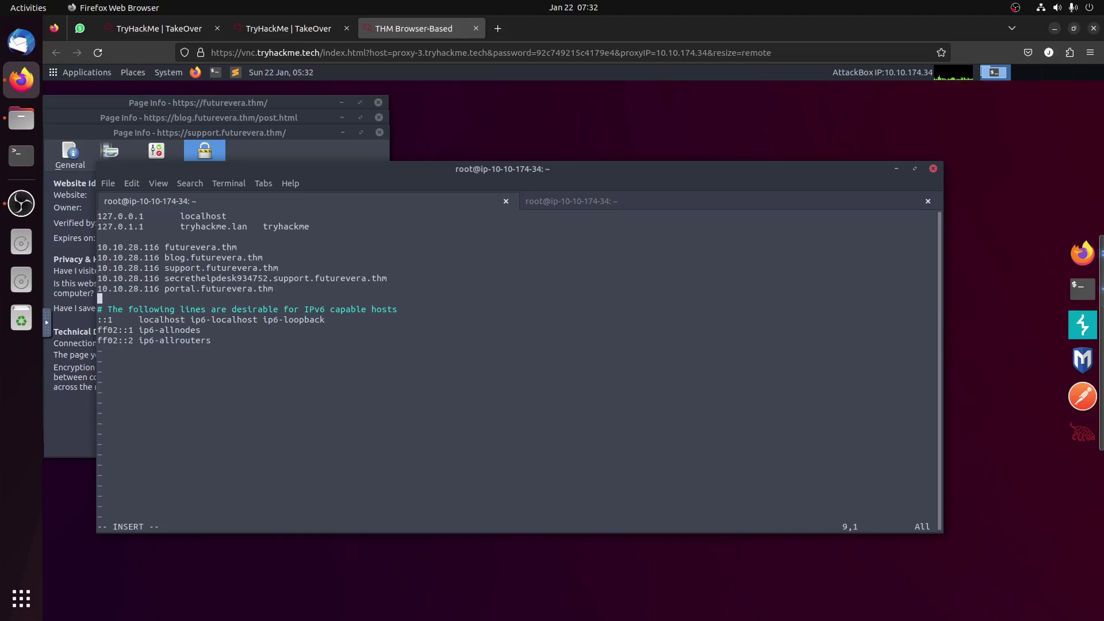
{"action": "right_click", "coordinate": [352, 274]}
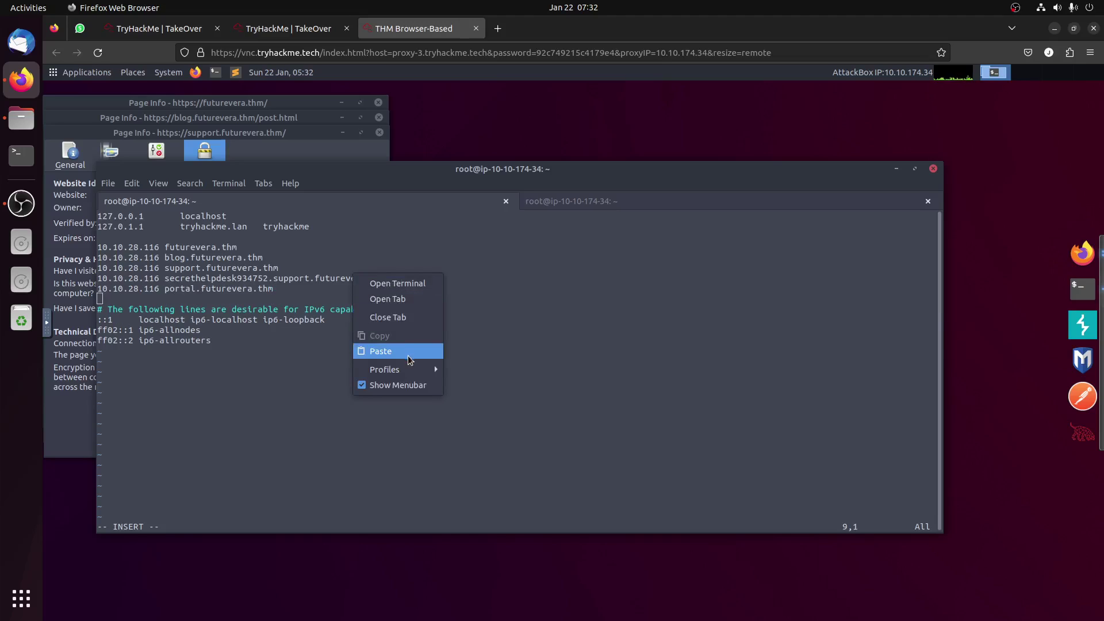
{"action": "left_click", "coordinate": [408, 355]}
{"action": "key", "text": "Left"}
{"action": "key", "text": "Left"}
{"action": "key", "text": "Left"}
{"action": "key", "text": "Left"}
{"action": "key", "text": "Left"}
{"action": "key", "text": "Left"}
{"action": "key", "text": "Left"}
{"action": "key", "text": "Left"}
{"action": "key", "text": "Left"}
{"action": "key", "text": "Left"}
{"action": "key", "text": "Left"}
{"action": "key", "text": "Left"}
{"action": "key", "text": "Left"}
{"action": "key", "text": "Left"}
{"action": "key", "text": "Left"}
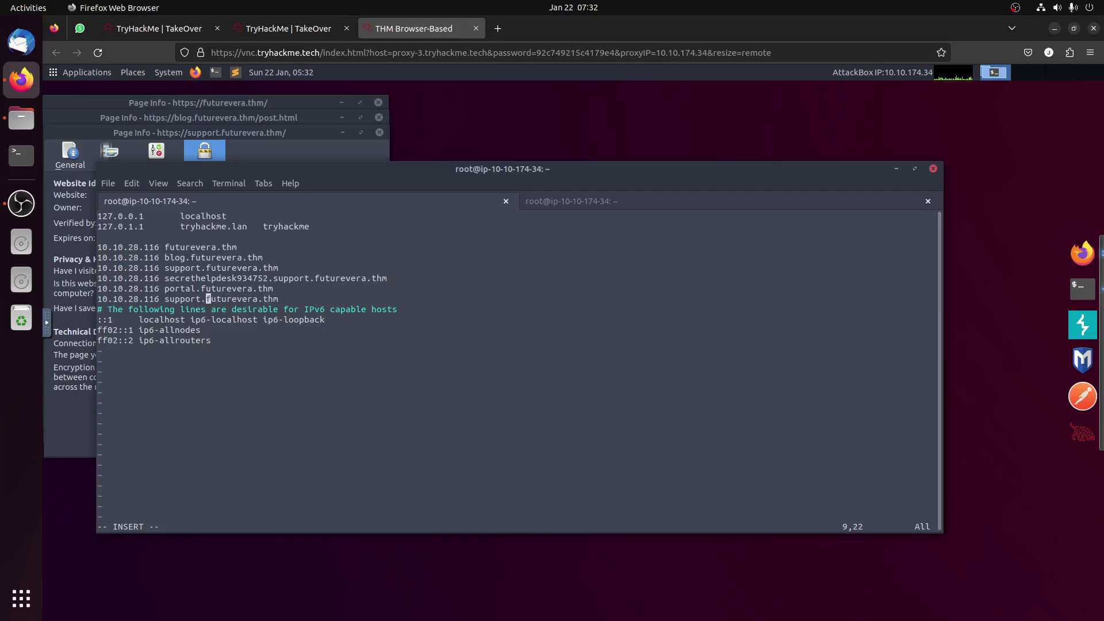
{"action": "key", "text": "BackSpace"}
{"action": "key", "text": "BackSpace"}
{"action": "key", "text": "BackSpace"}
{"action": "key", "text": "BackSpace"}
{"action": "key", "text": "BackSpace"}
{"action": "key", "text": "BackSpace"}
{"action": "key", "text": "BackSpace"}
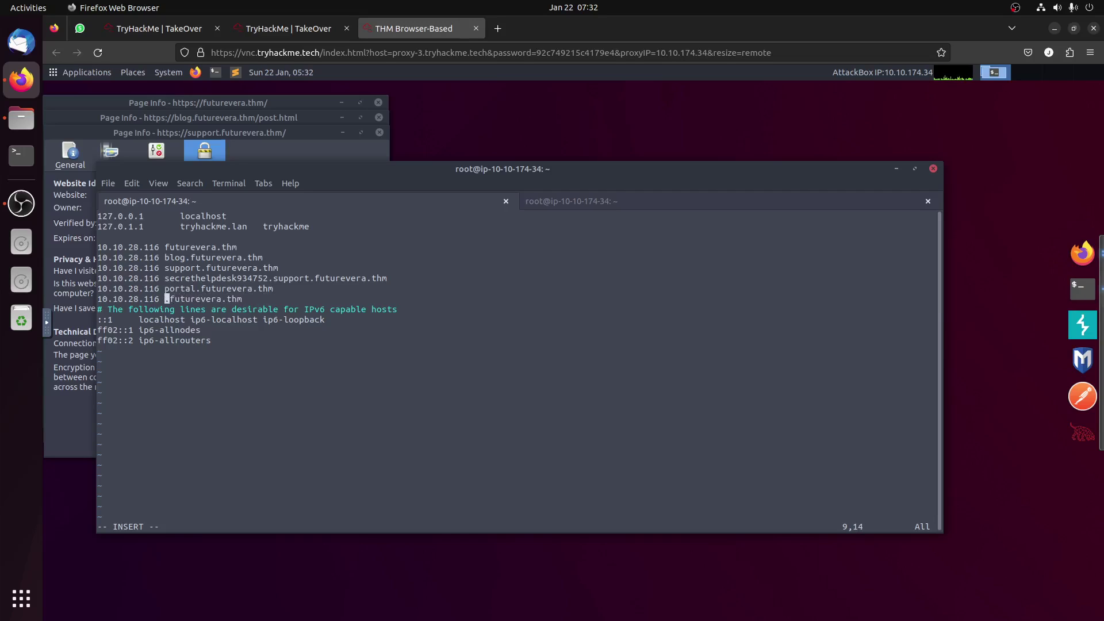
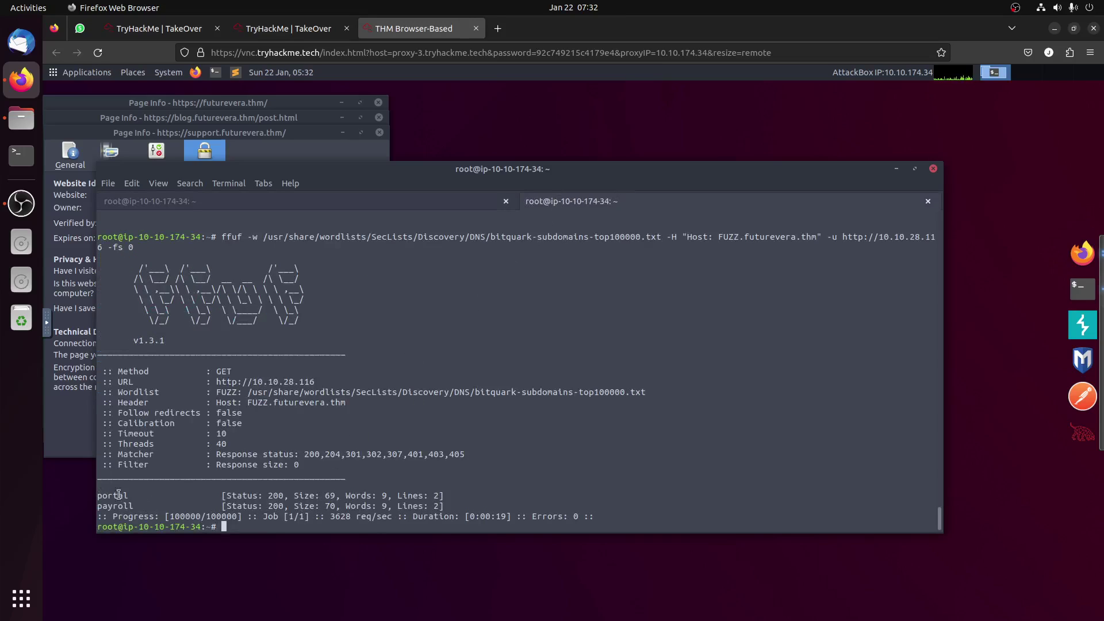
- Bring the Firefox window showing the support.futurevera.thm certificate in front of the terminal
{"action": "left_click", "coordinate": [1081, 255]}
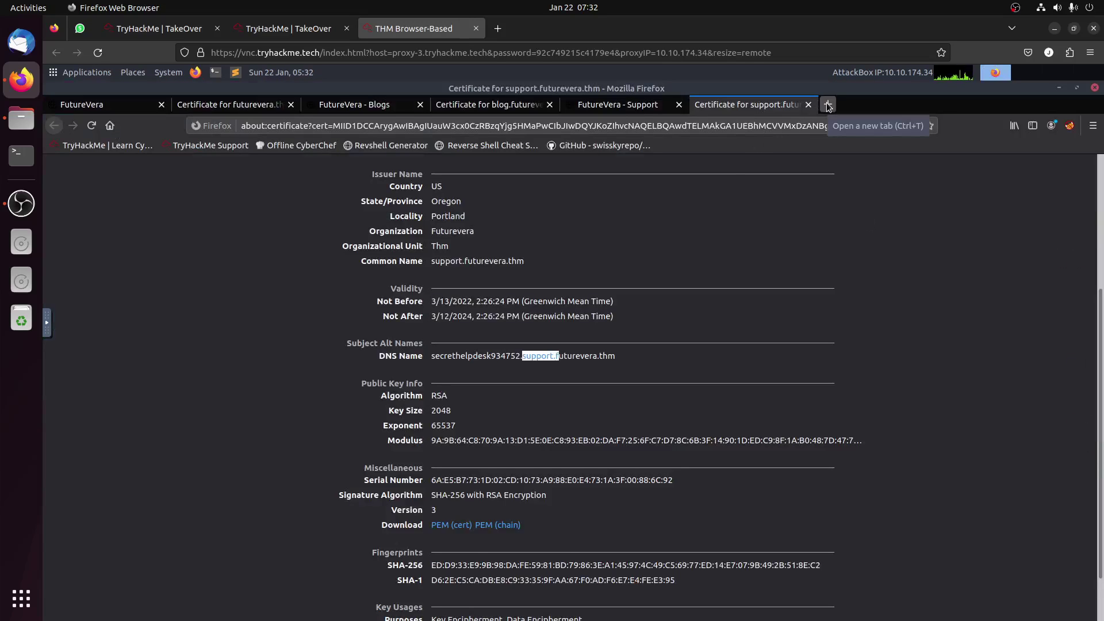
{"action": "left_click", "coordinate": [618, 104]}
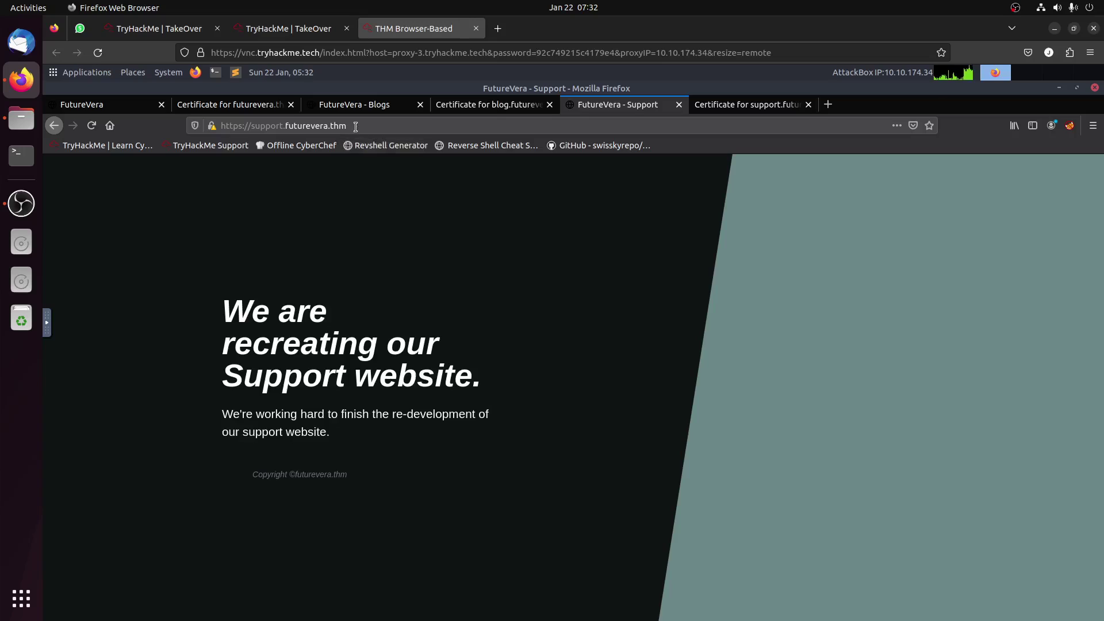
{"action": "left_click", "coordinate": [374, 125]}
{"action": "key", "text": "ctrl+c"}
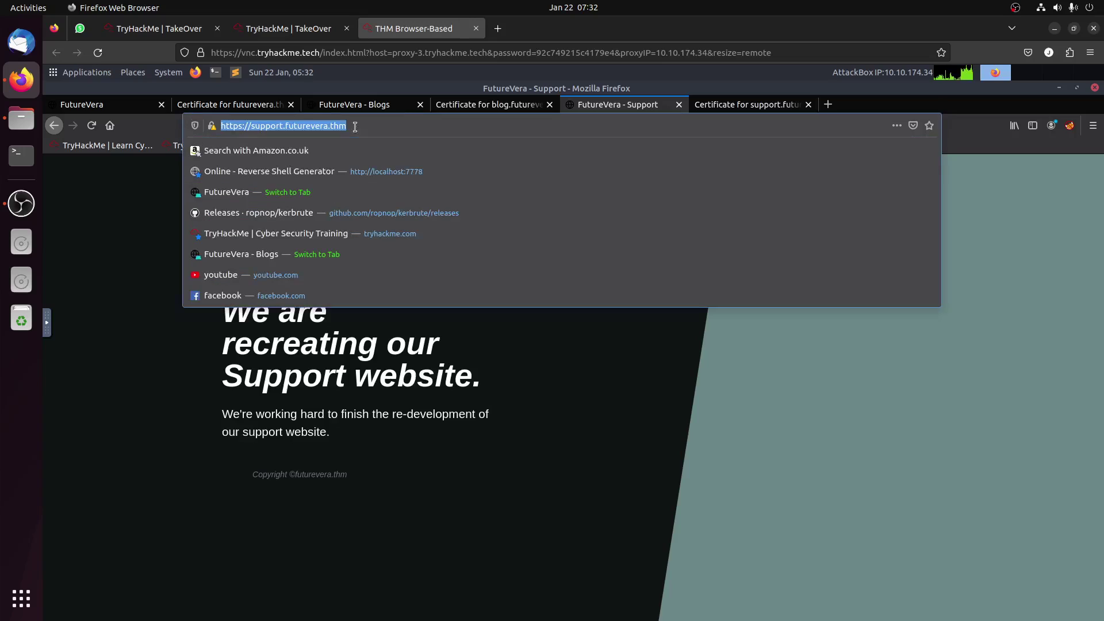
{"action": "left_click", "coordinate": [828, 105]}
{"action": "key", "text": "ctrl+v"}
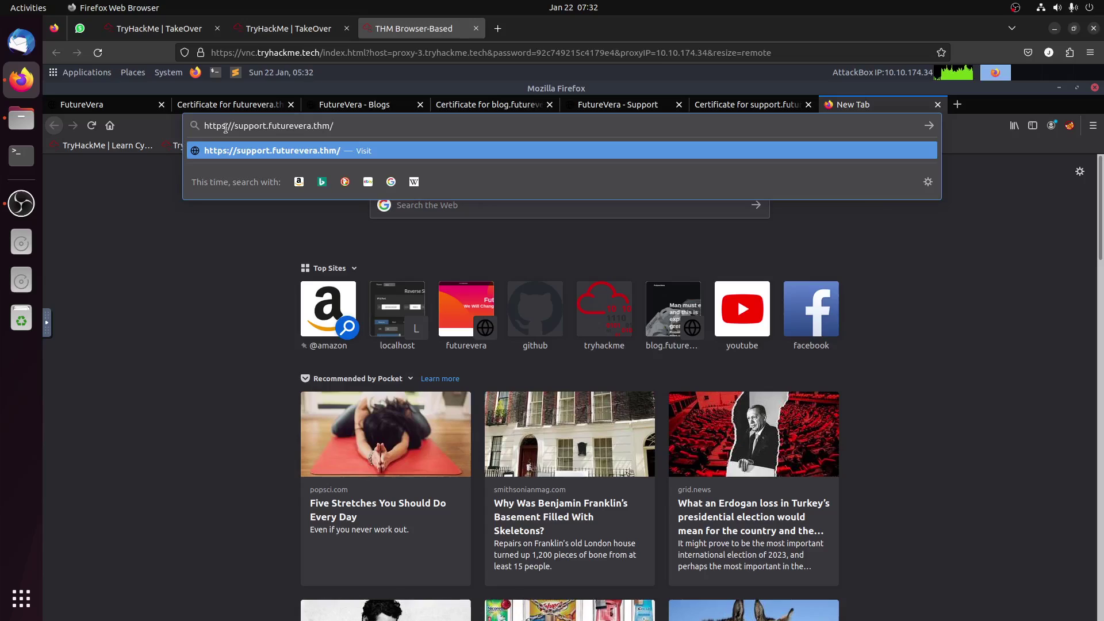
{"action": "left_click", "coordinate": [225, 127]}
{"action": "key", "text": "BackSpace"}
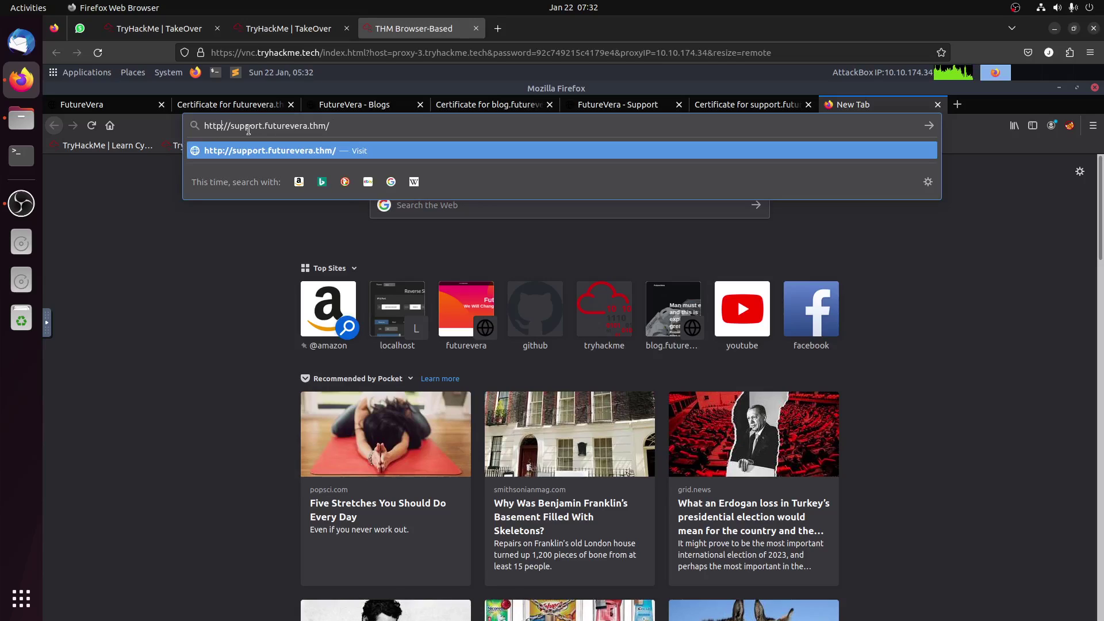
{"action": "double_click", "coordinate": [249, 127]}
{"action": "type", "text": "payroll"}
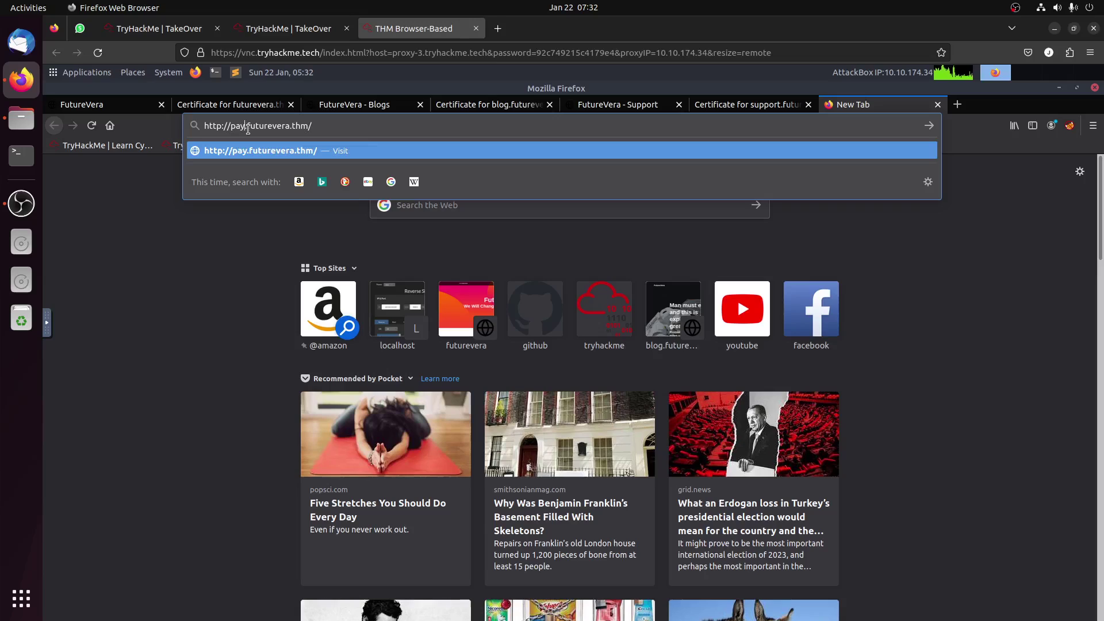
{"action": "key", "text": "Return"}
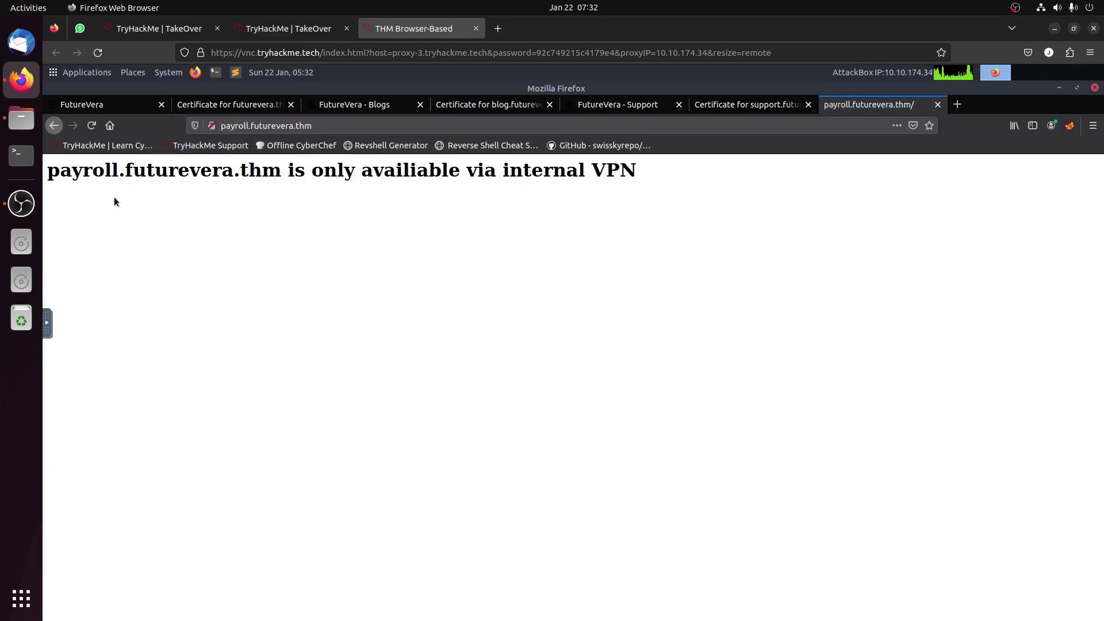
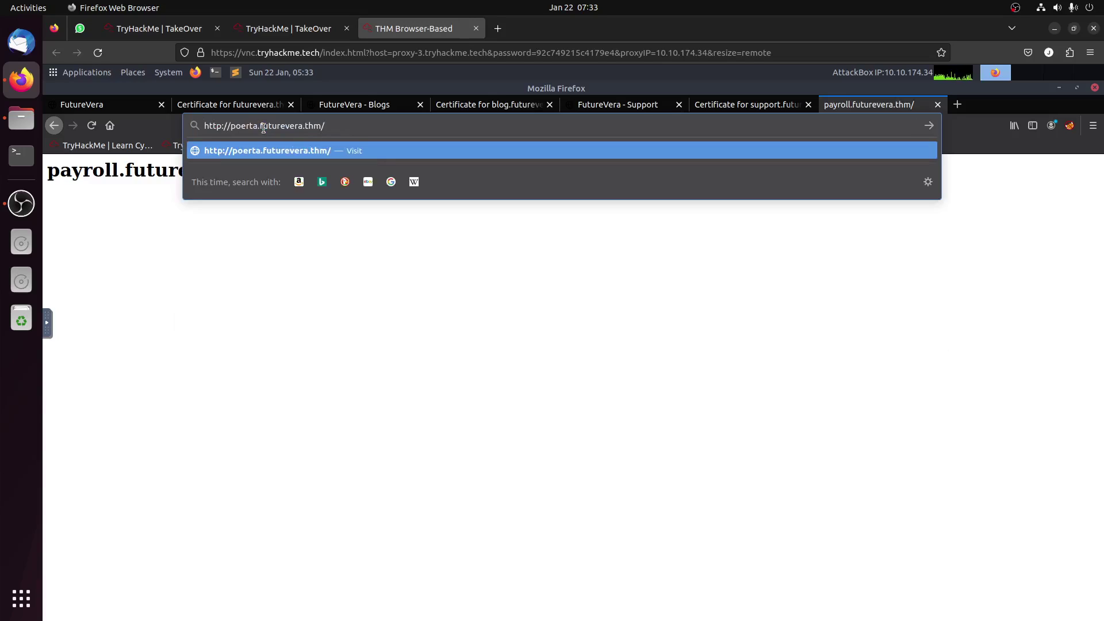
{"action": "key", "text": "BackSpace"}
{"action": "key", "text": "BackSpace"}
{"action": "key", "text": "BackSpace"}
{"action": "key", "text": "BackSpace"}
{"action": "type", "text": "rtal"}
{"action": "key", "text": "Return"}
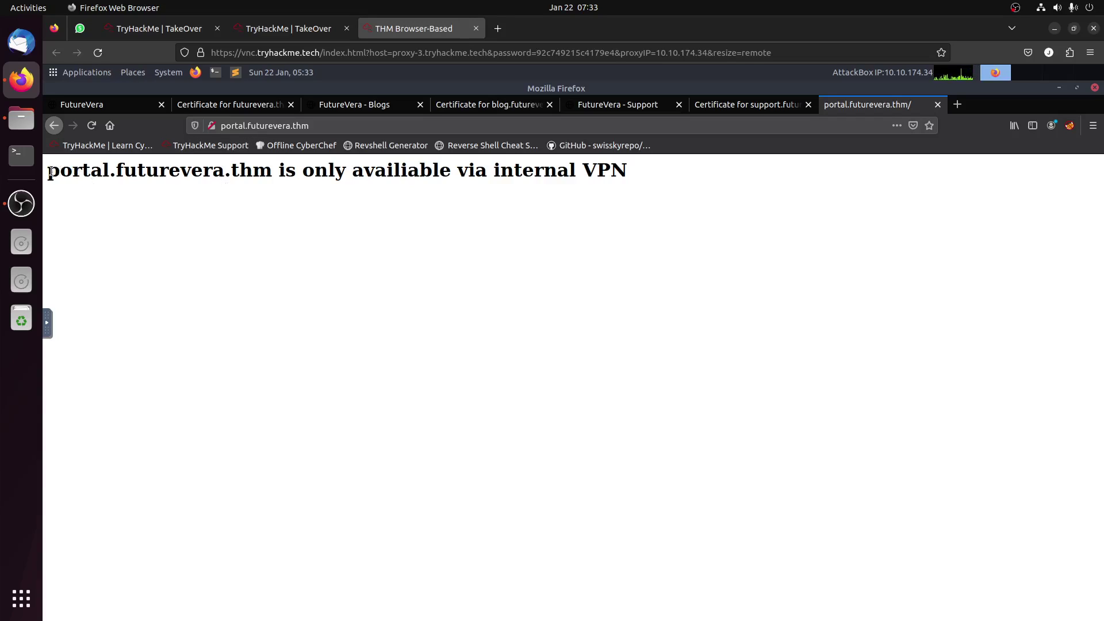
{"action": "left_click_drag", "start_coordinate": [48, 170], "coordinate": [644, 187]}
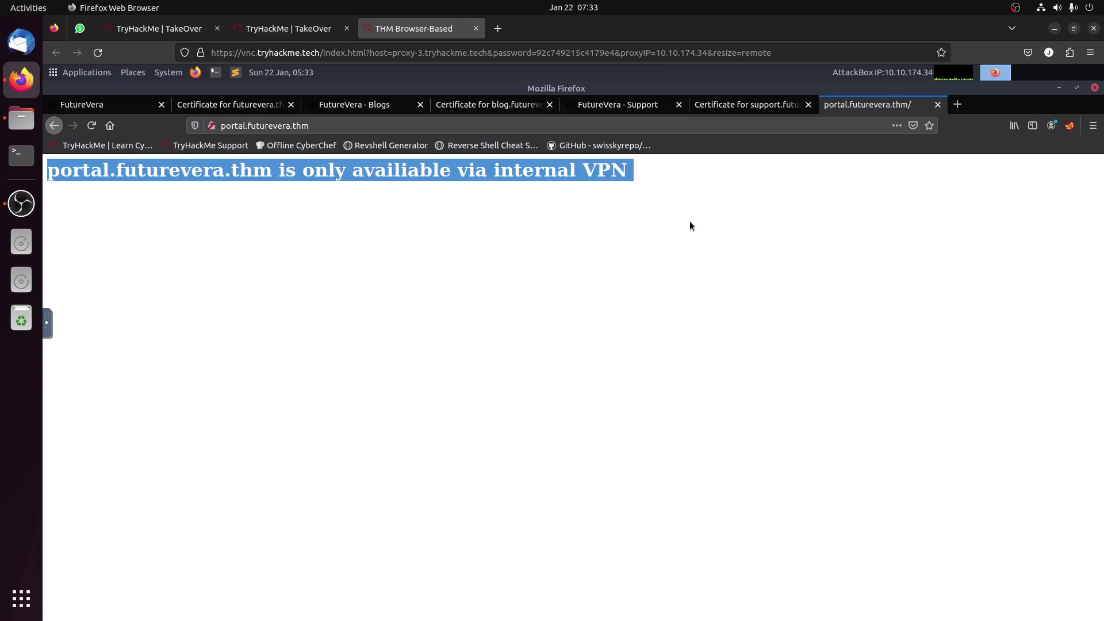
- Copy the secrethelpdesk934752.support.futurevera.thm DNS Name from the support.futurevera.thm certificate details
{"action": "left_click", "coordinate": [731, 114]}
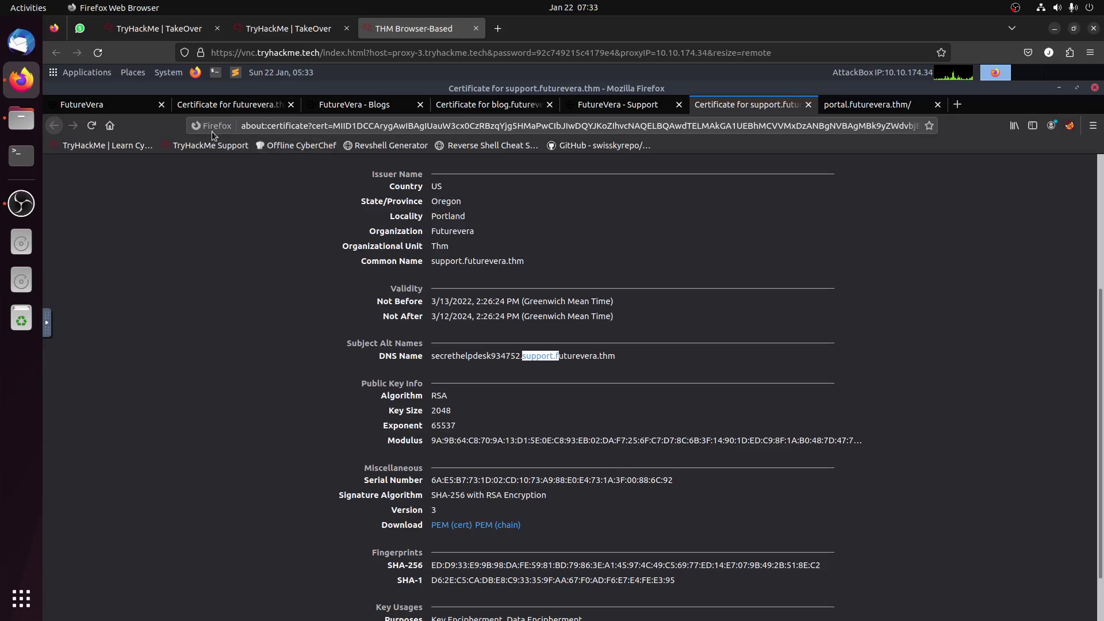
{"action": "left_click_drag", "start_coordinate": [432, 357], "coordinate": [613, 357]}
{"action": "key", "text": "super+c"}
{"action": "right_click", "coordinate": [613, 357]}
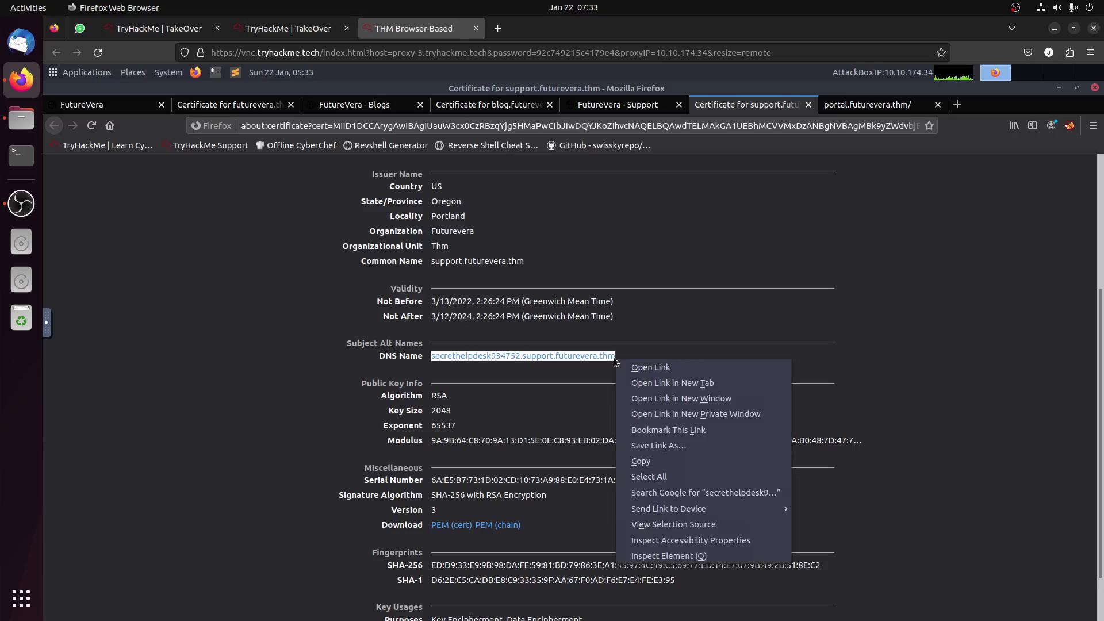
{"action": "left_click", "coordinate": [667, 460]}
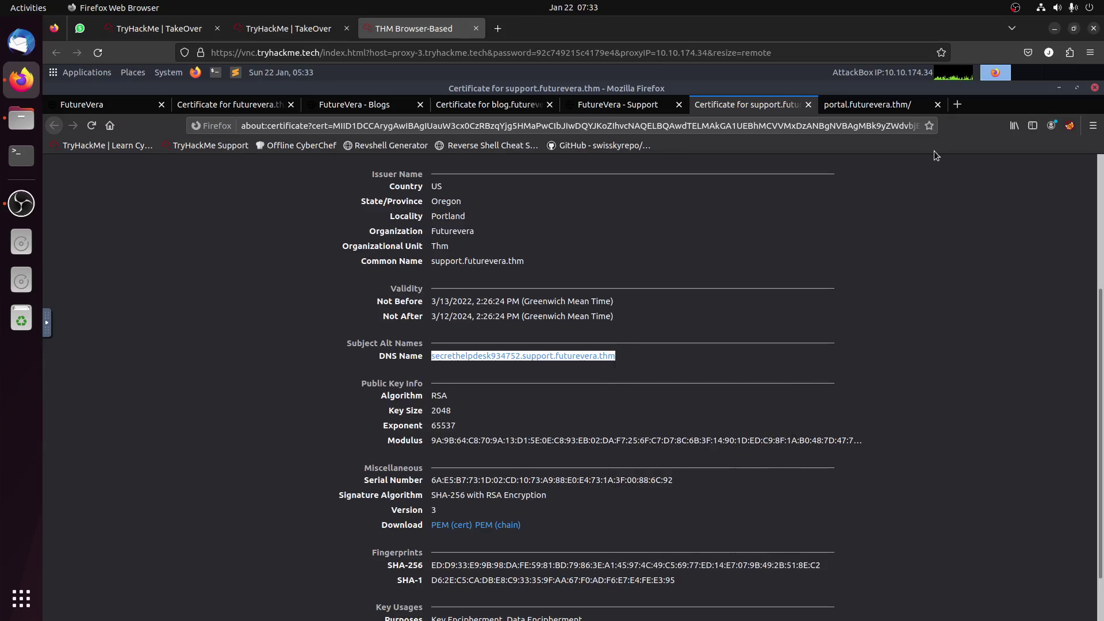
- Paste the subdomain into a new tab's address bar and accept Google's cookie notice
{"action": "left_click", "coordinate": [957, 105]}
{"action": "right_click", "coordinate": [320, 126]}
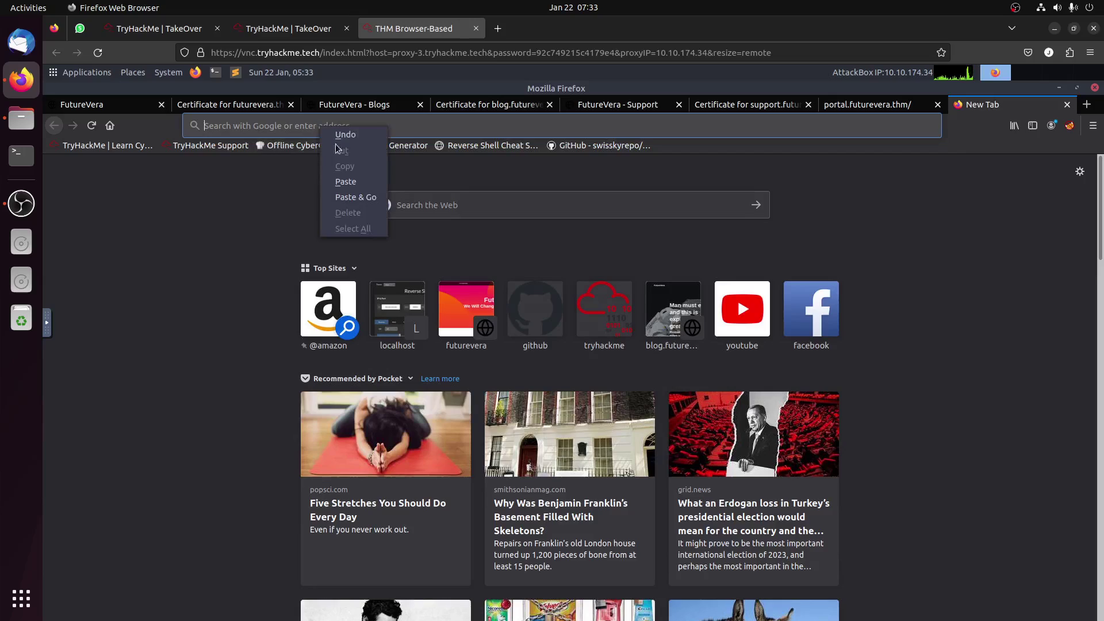
{"action": "left_click", "coordinate": [369, 198]}
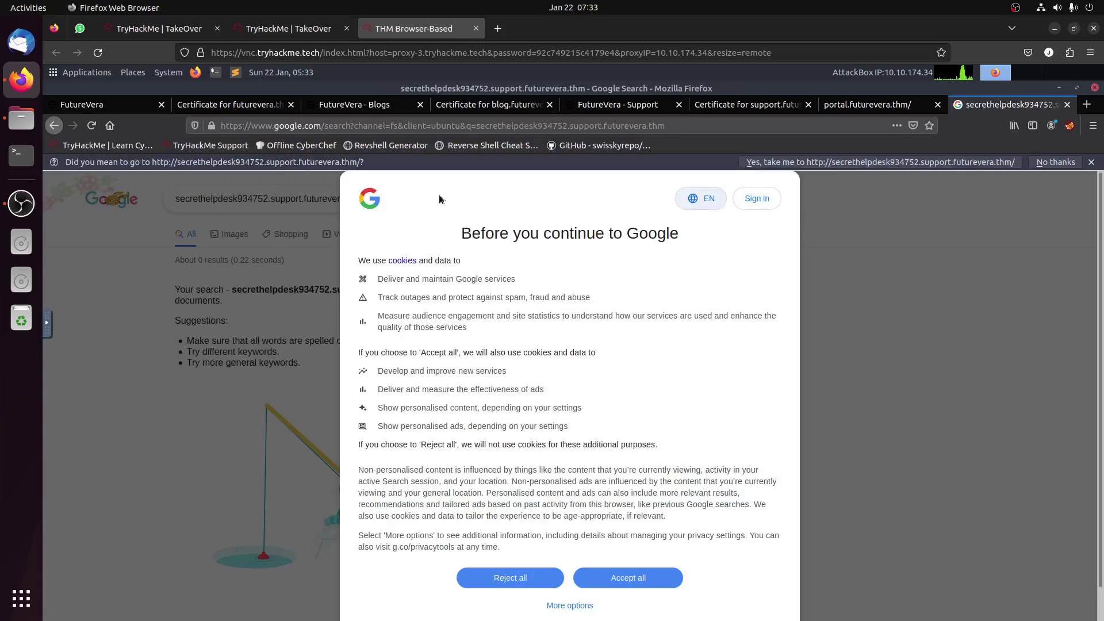
{"action": "left_click", "coordinate": [303, 125]}
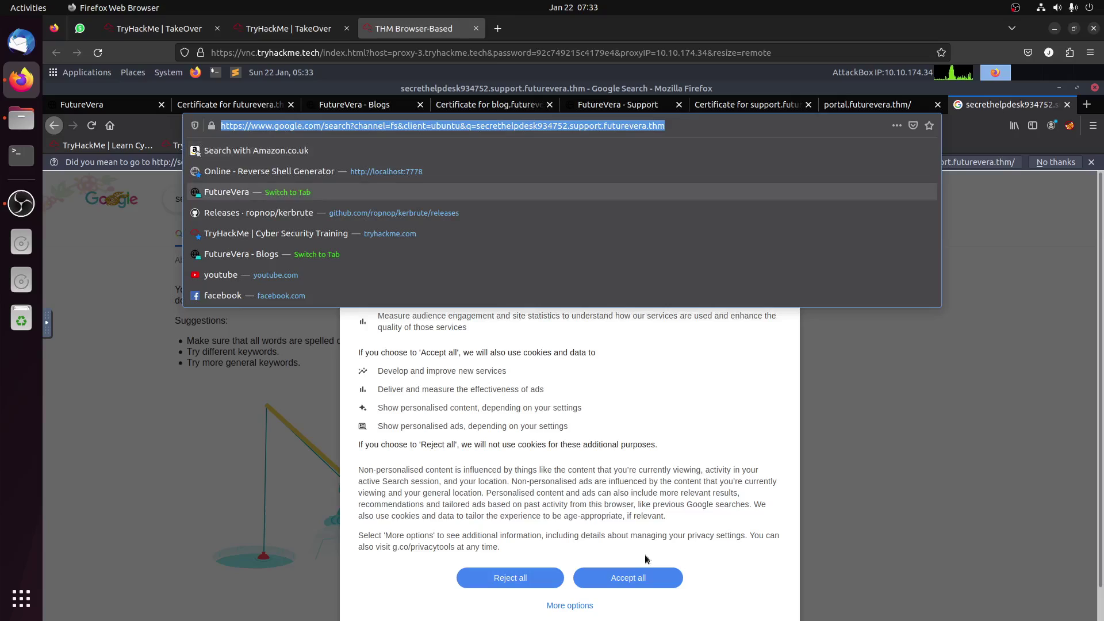
{"action": "left_click", "coordinate": [636, 579]}
{"action": "left_click", "coordinate": [278, 126]}
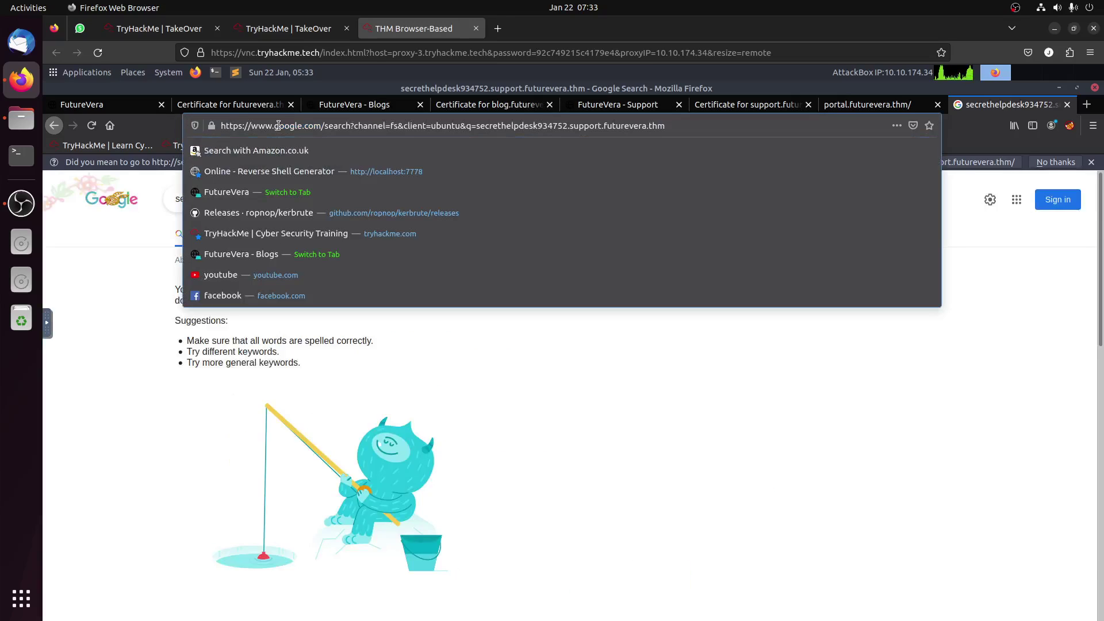
{"action": "key", "text": "ctrl+a"}
{"action": "type", "text": "http"}
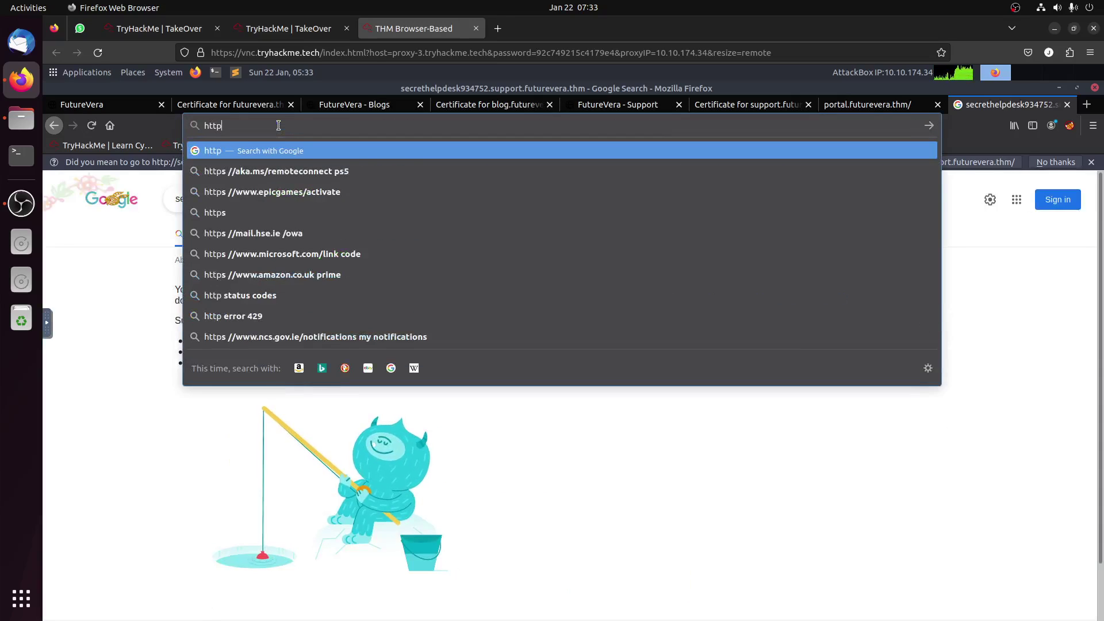
{"action": "type", "text": "://"}
{"action": "key", "text": "ctrl+v"}
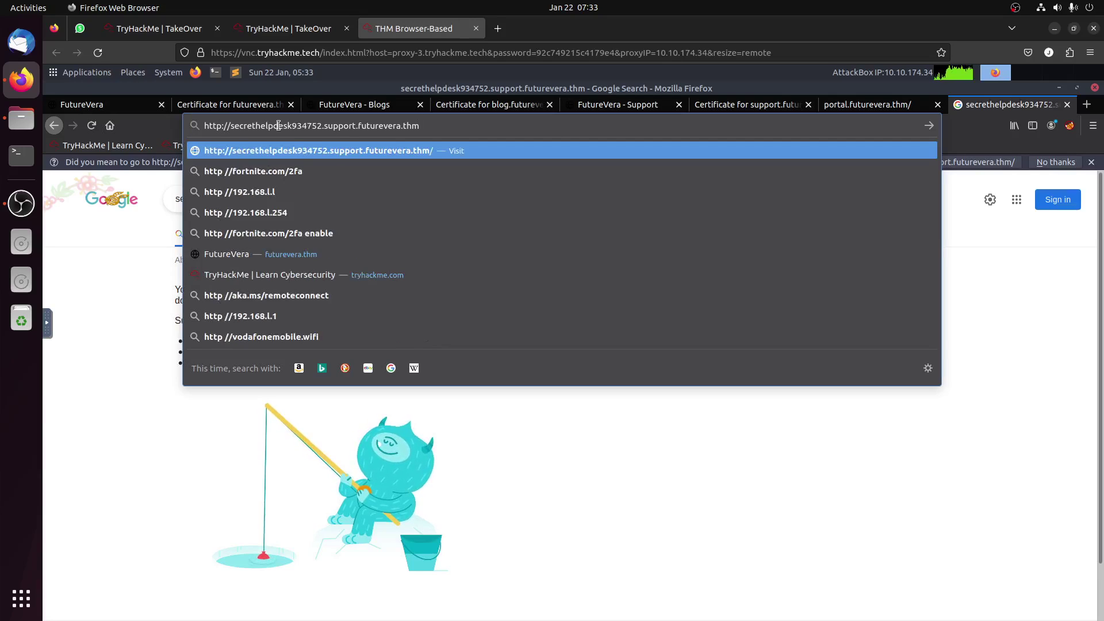
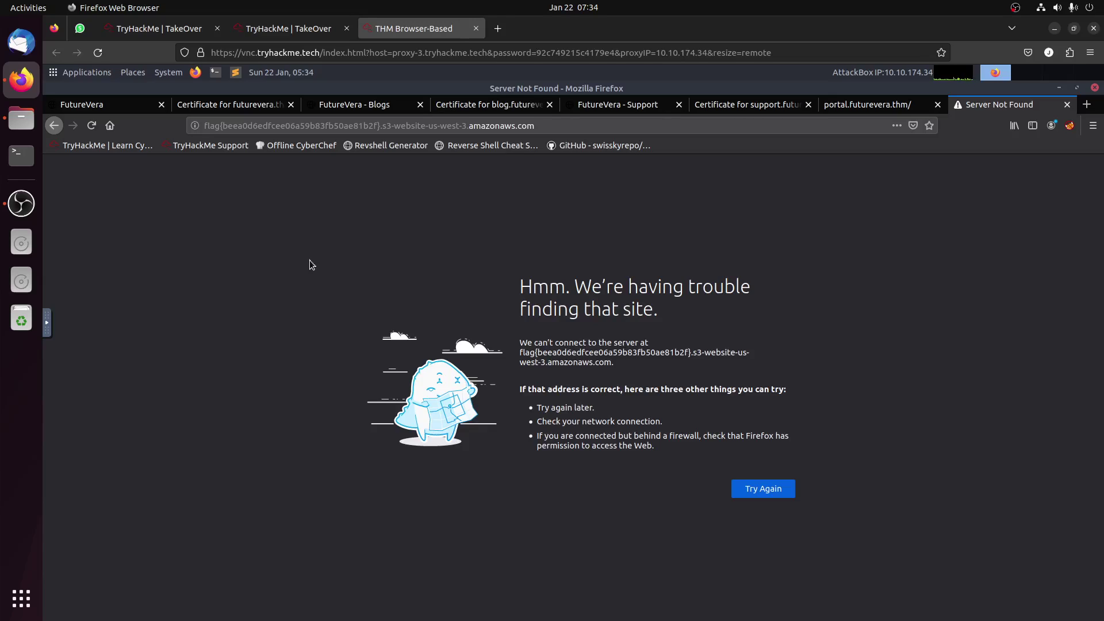
- Switch to the portal.futurevera.thm tab showing its VPN-only notice, briefly highlighting part of the heading
{"action": "left_click", "coordinate": [832, 107]}
{"action": "left_click", "coordinate": [219, 181]}
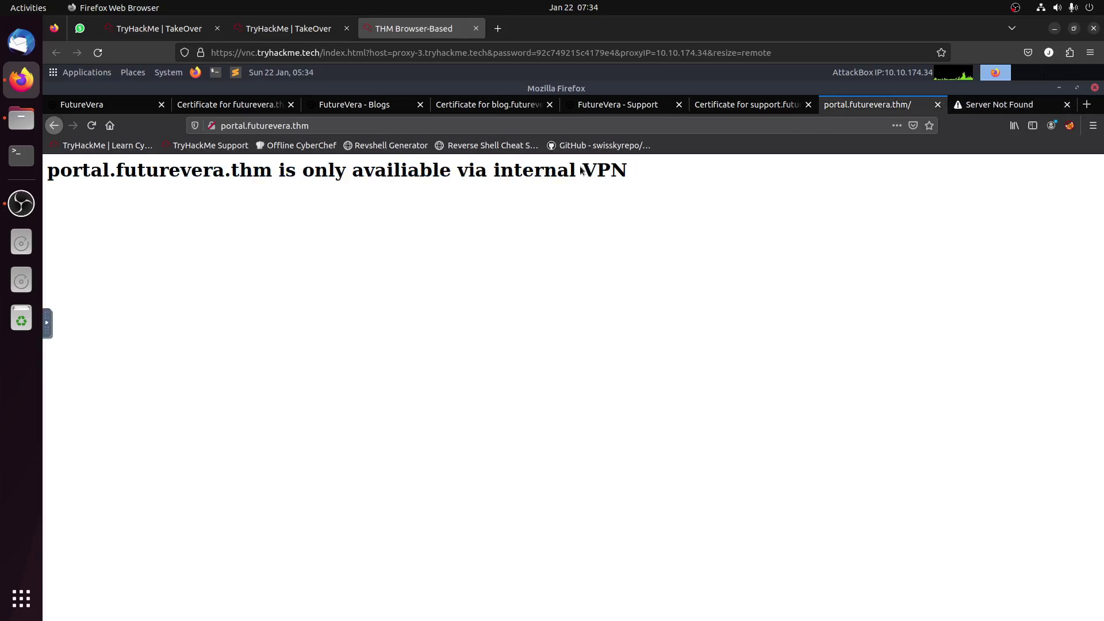
{"action": "left_click_drag", "start_coordinate": [611, 172], "coordinate": [136, 176]}
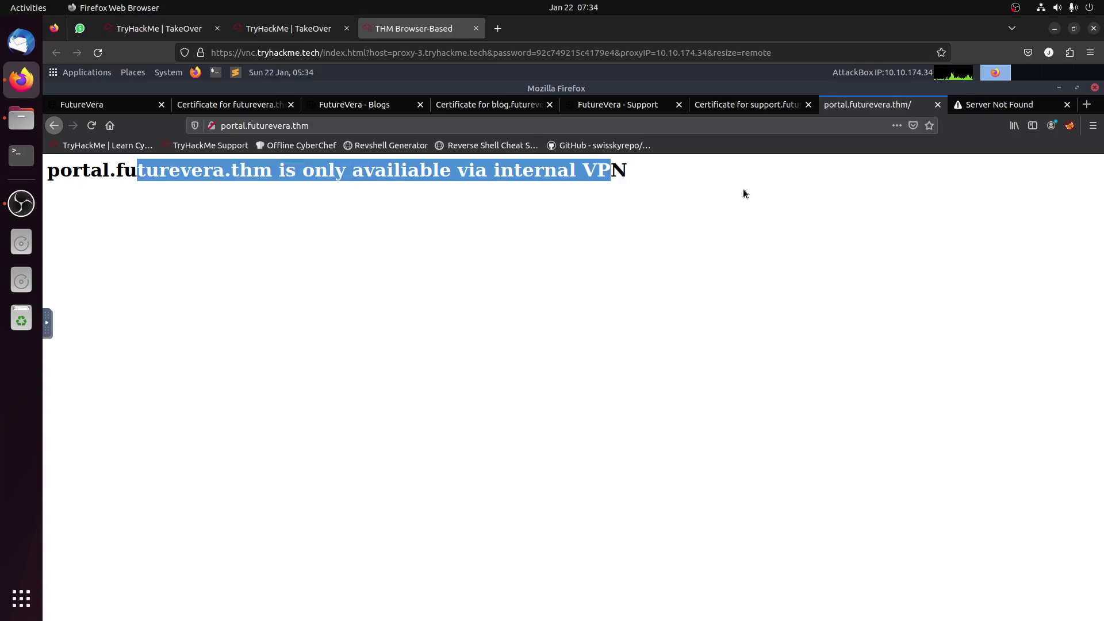
{"action": "left_click", "coordinate": [653, 176]}
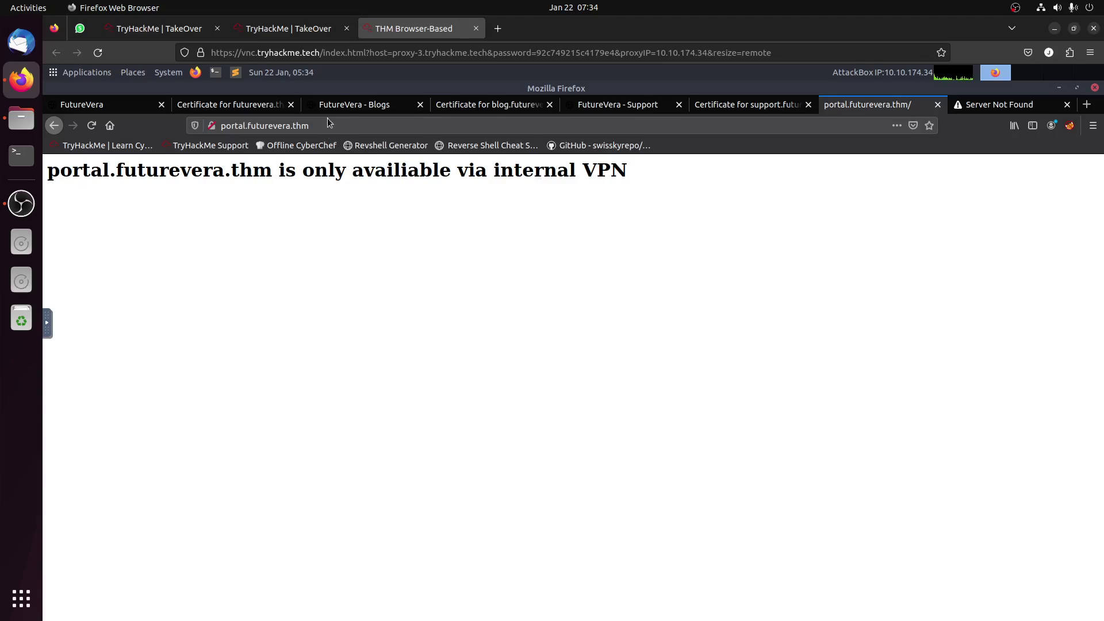
- Step through the FutureVera - Blogs, FutureVera homepage and FutureVera - Support tabs, ending on support
{"action": "left_click", "coordinate": [348, 105]}
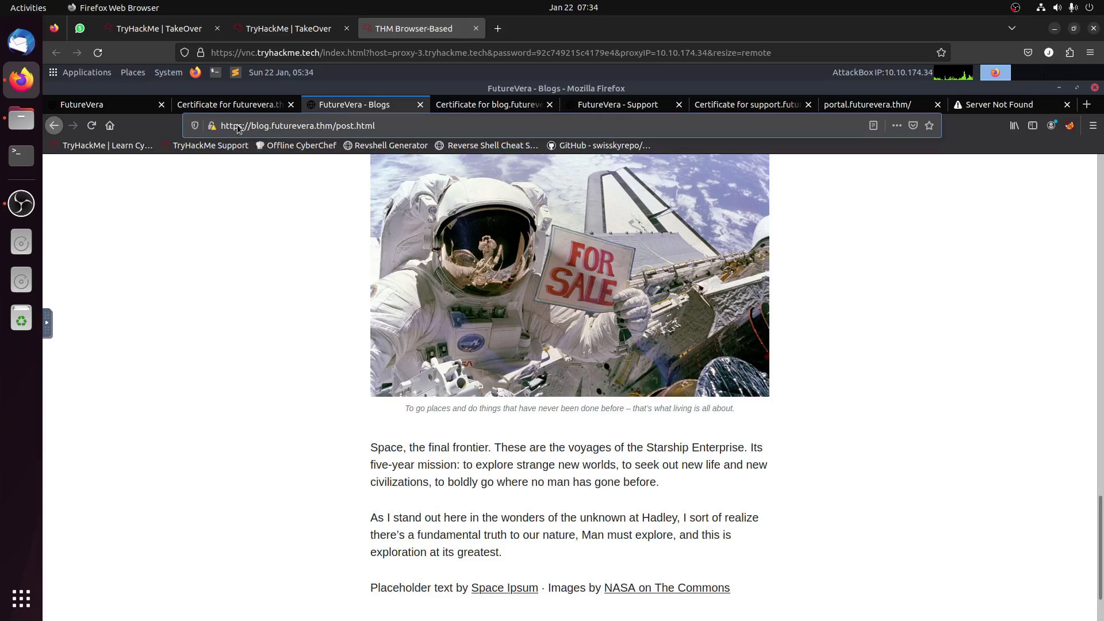
{"action": "left_click", "coordinate": [99, 107]}
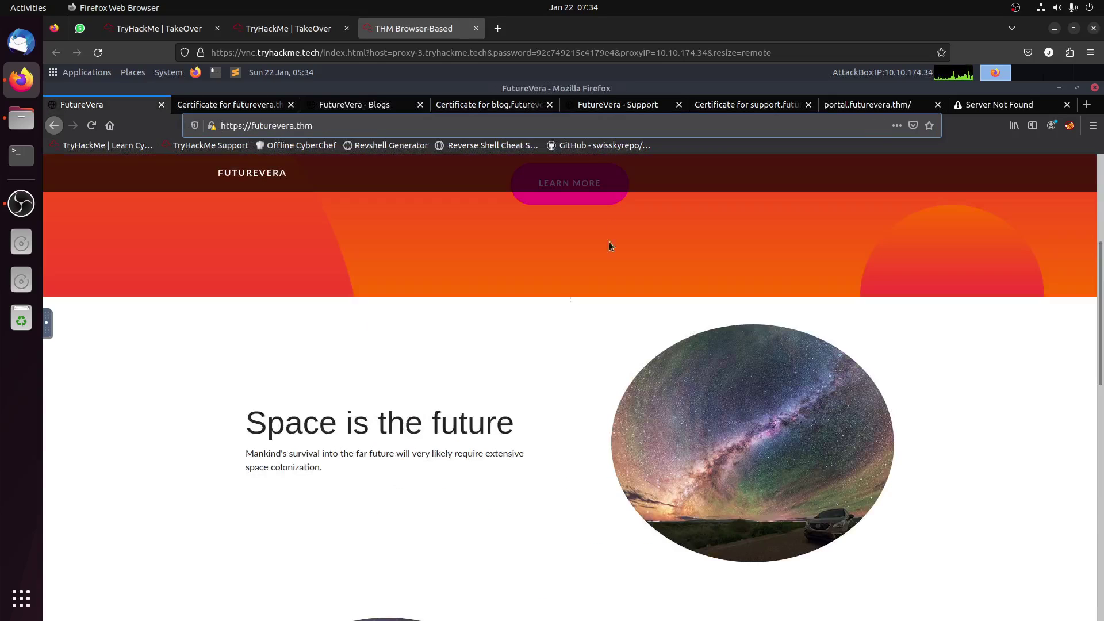
{"action": "left_click", "coordinate": [602, 104]}
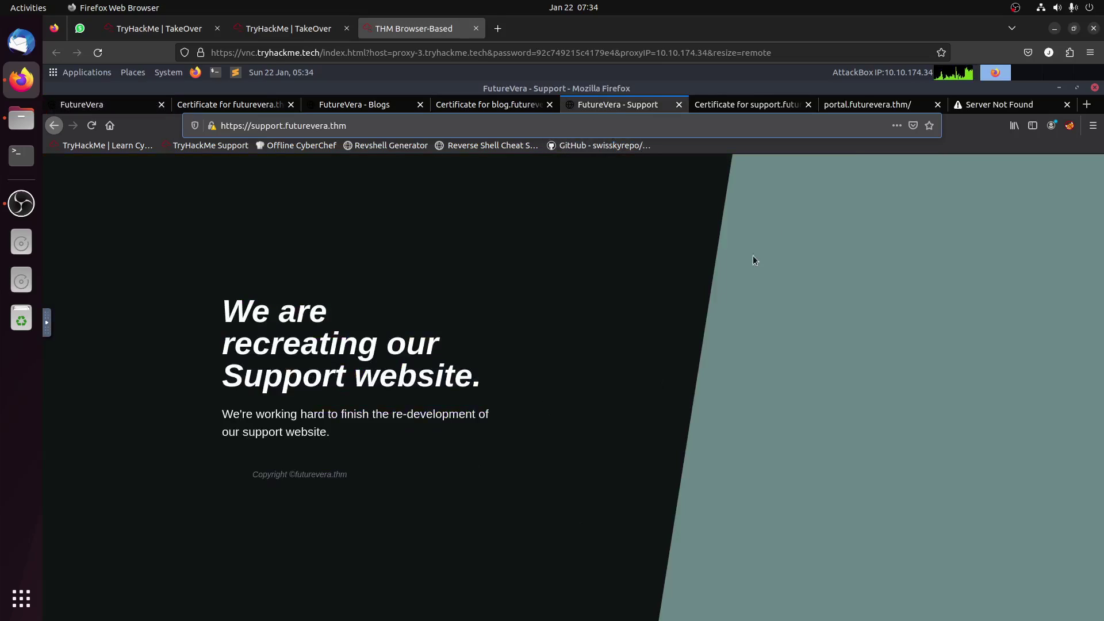